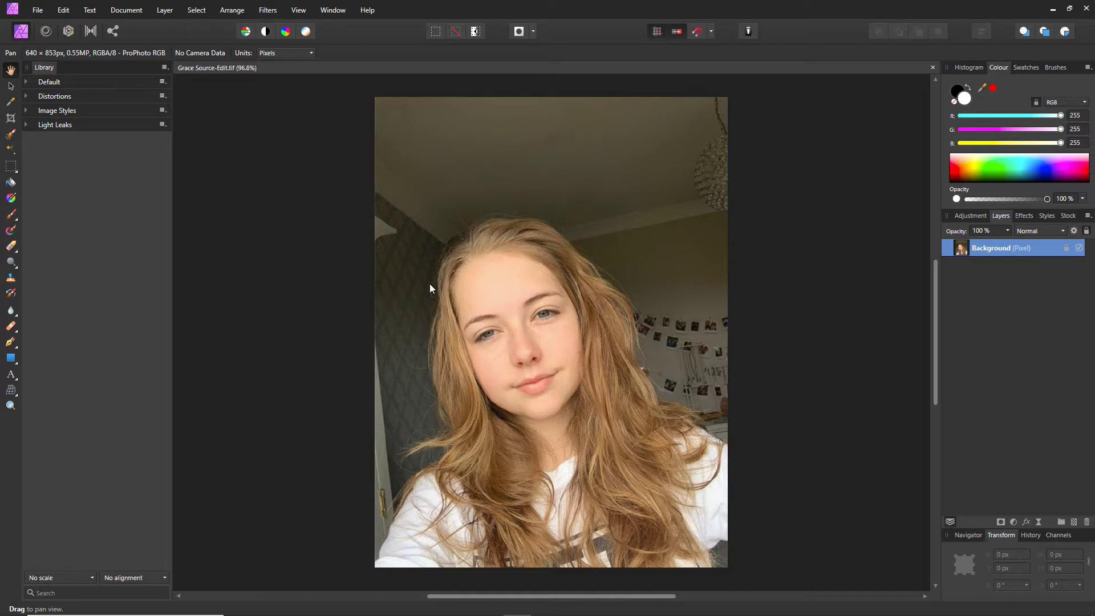
Duplicate the Background layer twice so that two unlocked copies sit above the original
right_click(1004, 249)
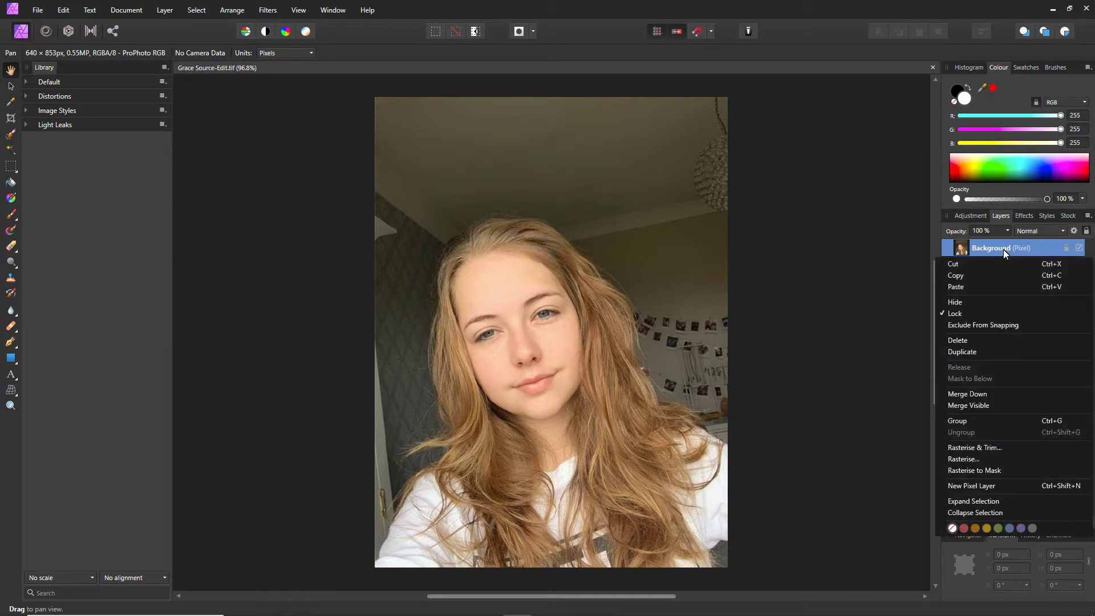
left_click(963, 352)
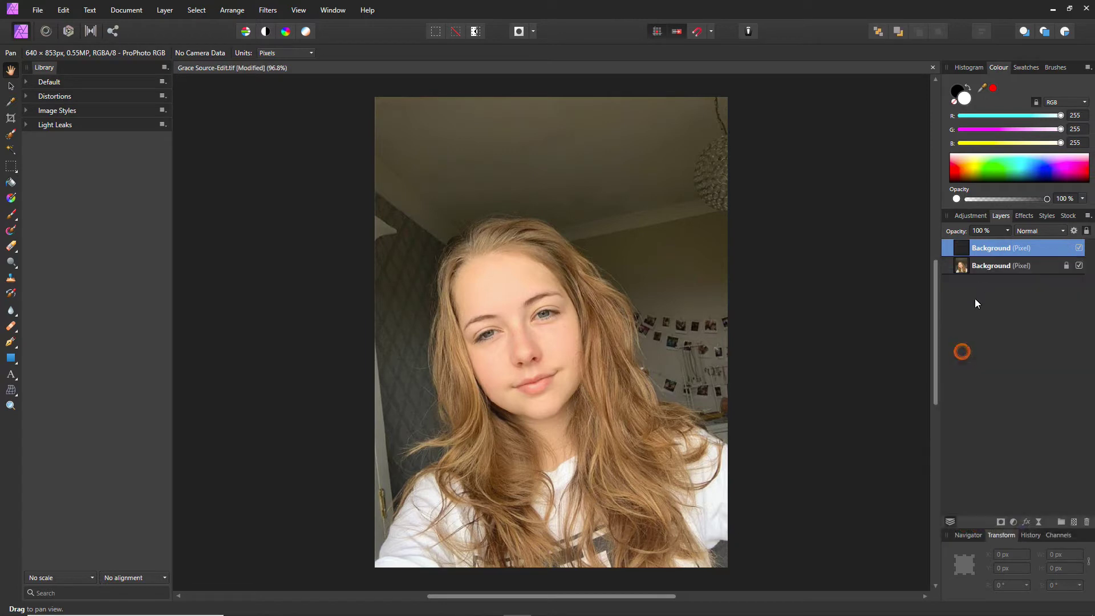
right_click(992, 254)
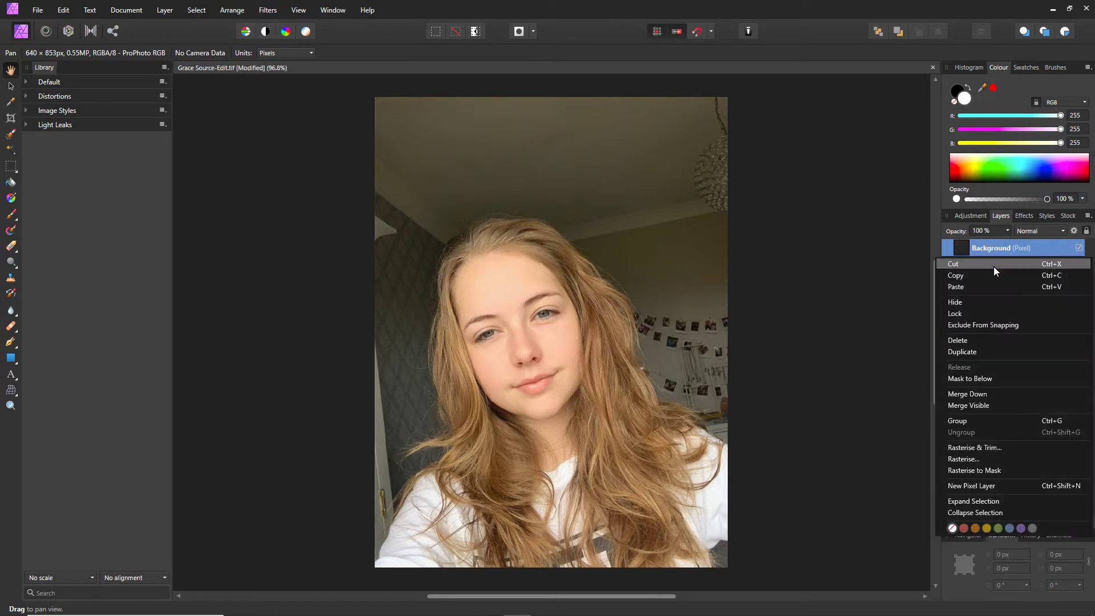
left_click(966, 350)
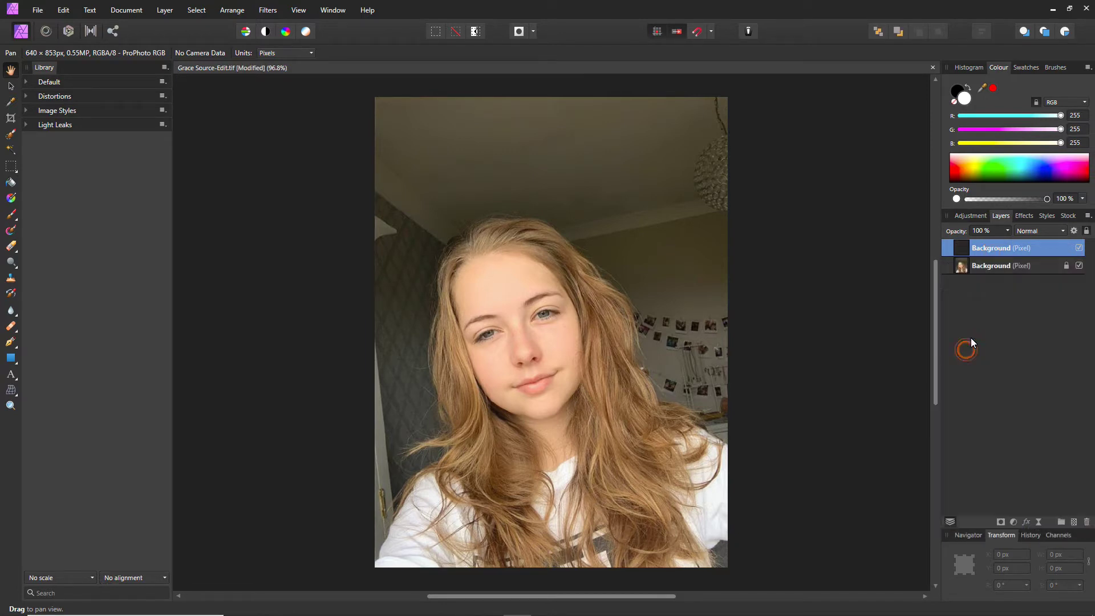
Rename the middle layer B&W and the top layer Threshold, and hide the Threshold layer
left_click(990, 267)
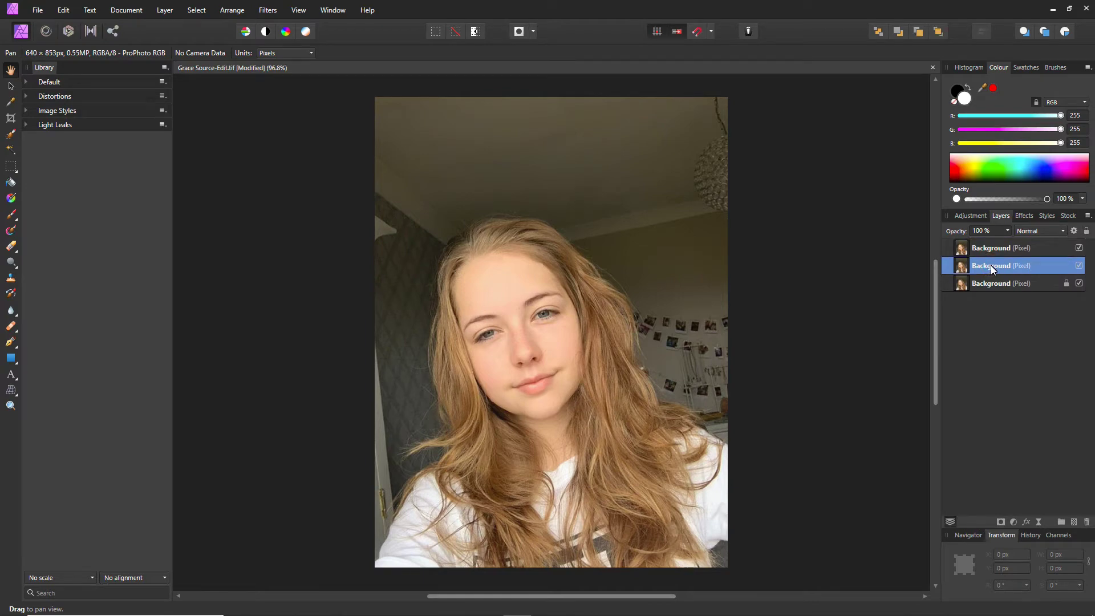
double_click(991, 266)
type("B&W")
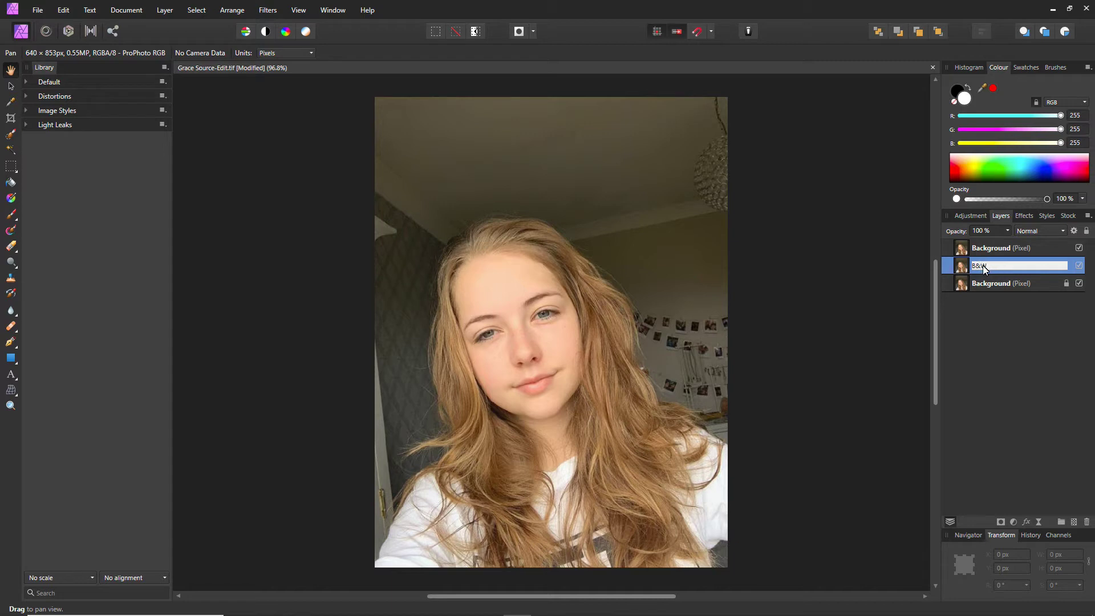
left_click(981, 251)
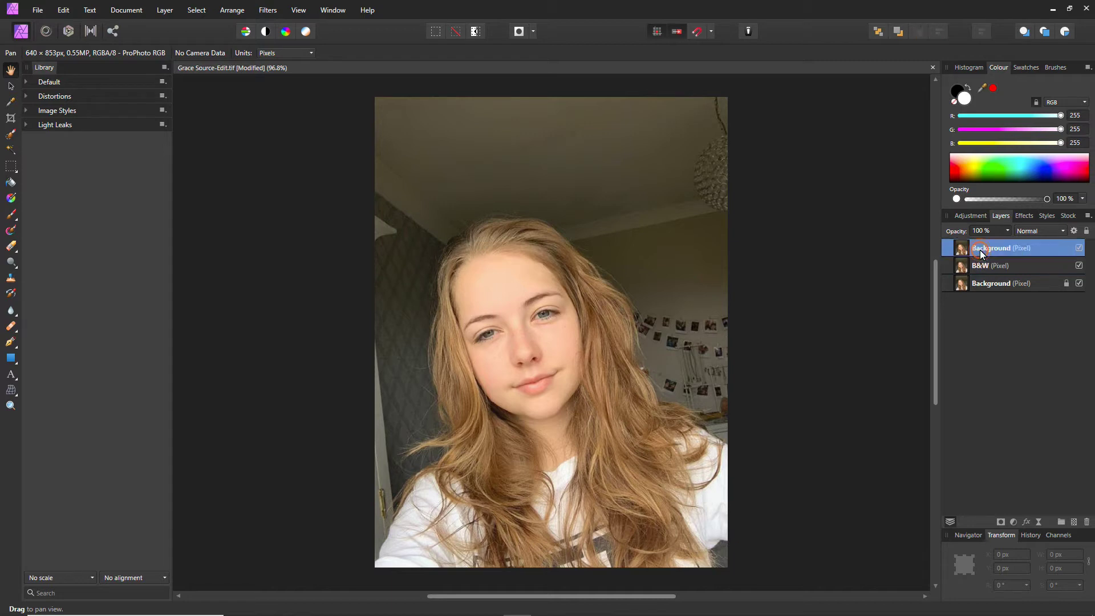
double_click(981, 250)
type("Threshold")
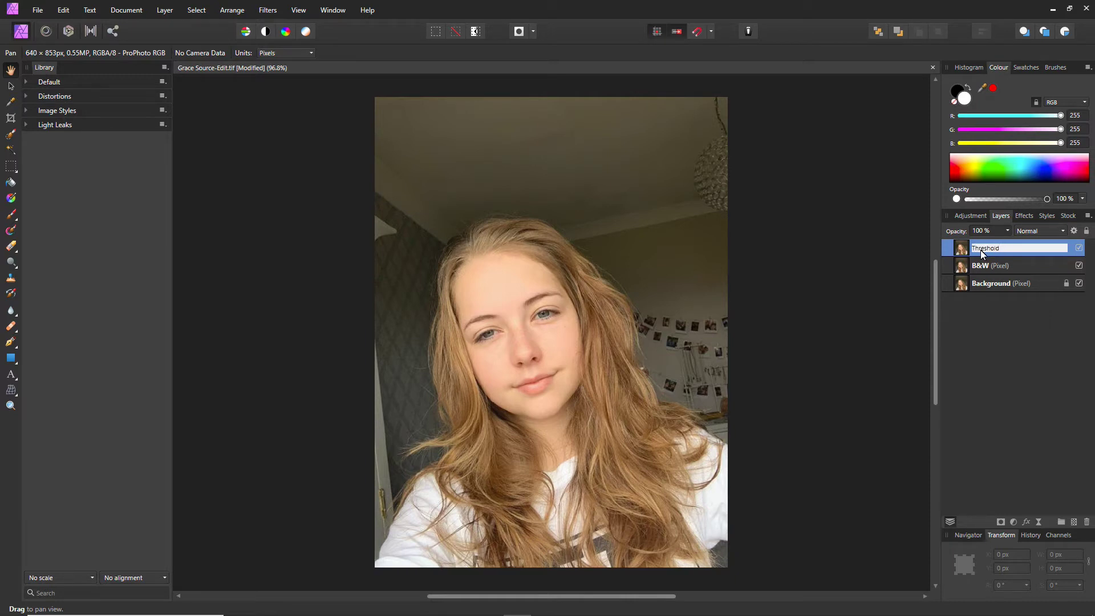
key("Return")
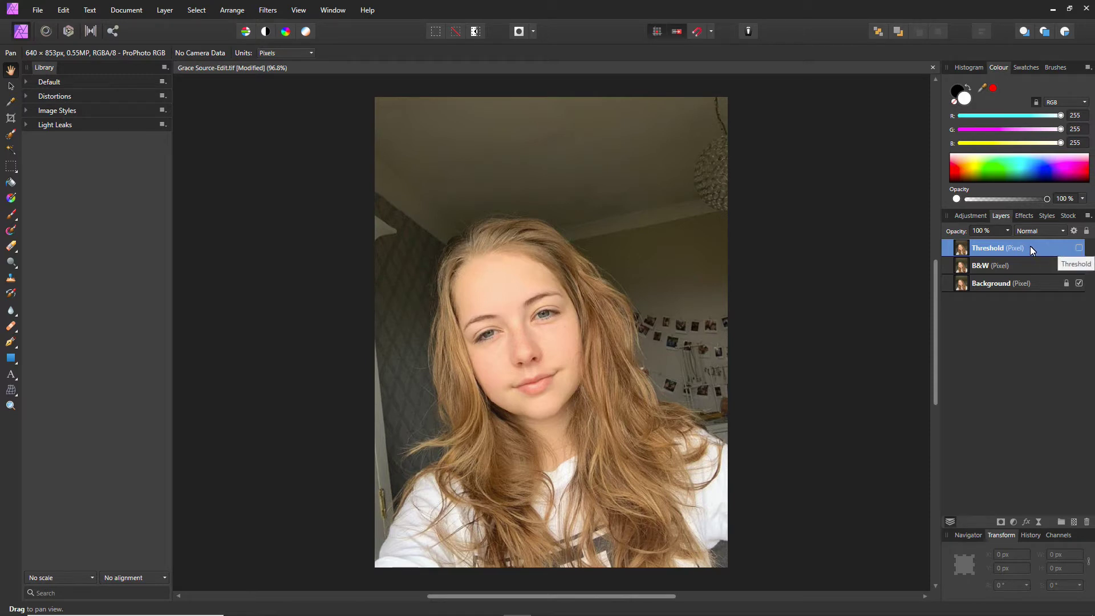
Add a Black & White adjustment above the B&W layer, keeping all colour channels at 100%
left_click(979, 267)
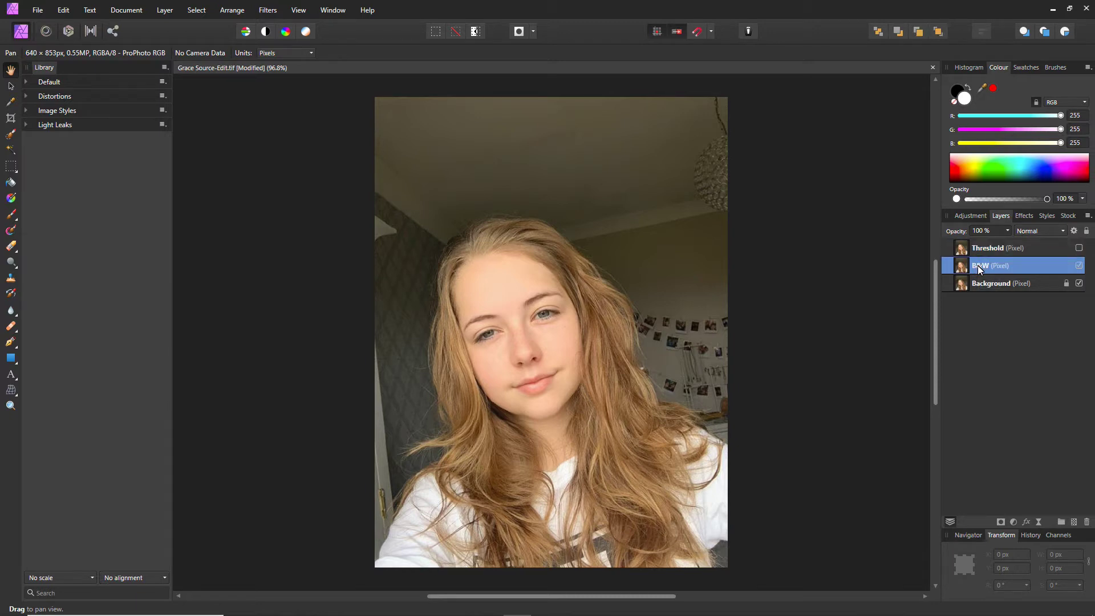
left_click(973, 216)
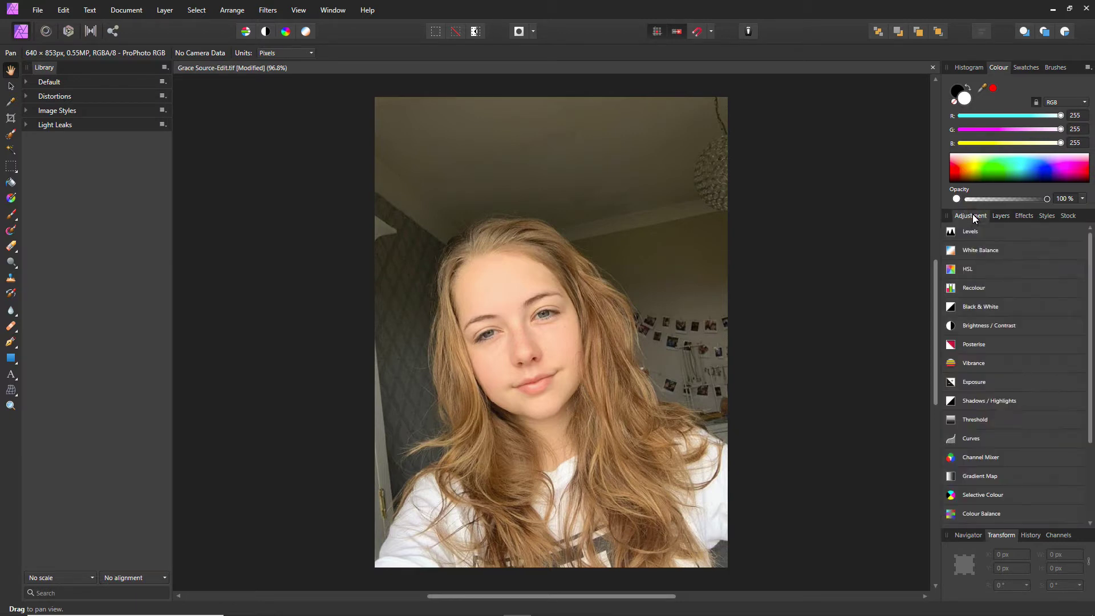
left_click(981, 307)
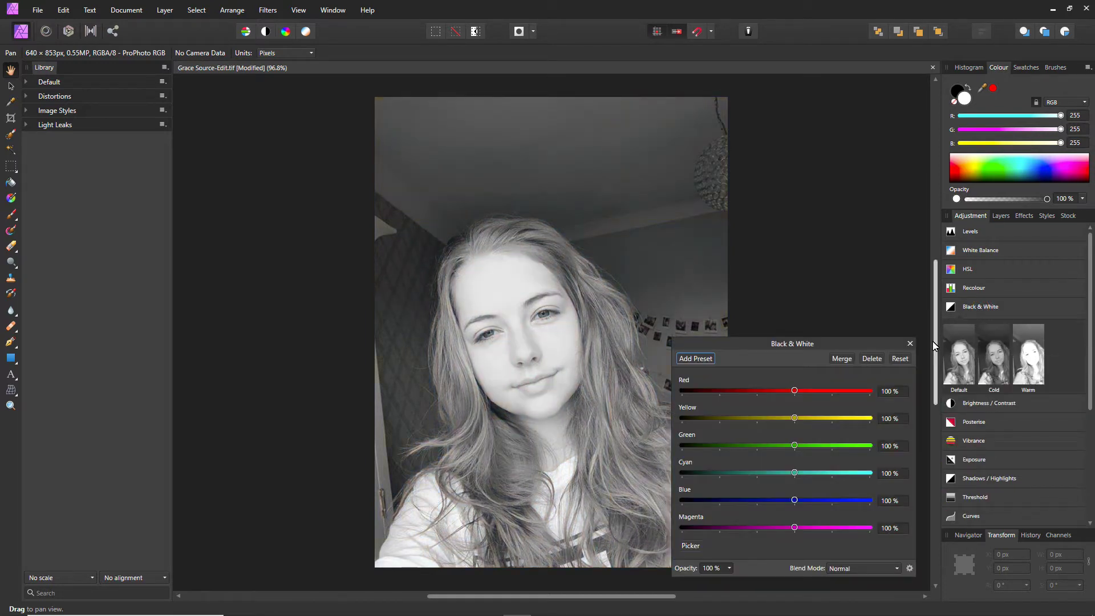
left_click(910, 345)
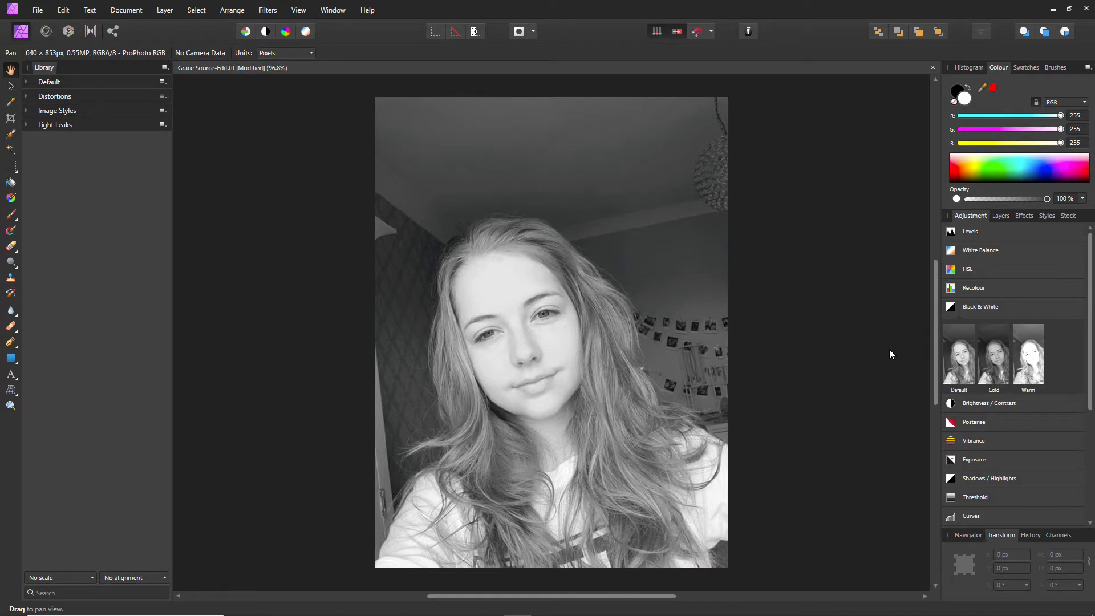
Add a Brightness / Contrast adjustment above the Black & White adjustment with the contrast set to 100%
left_click(980, 402)
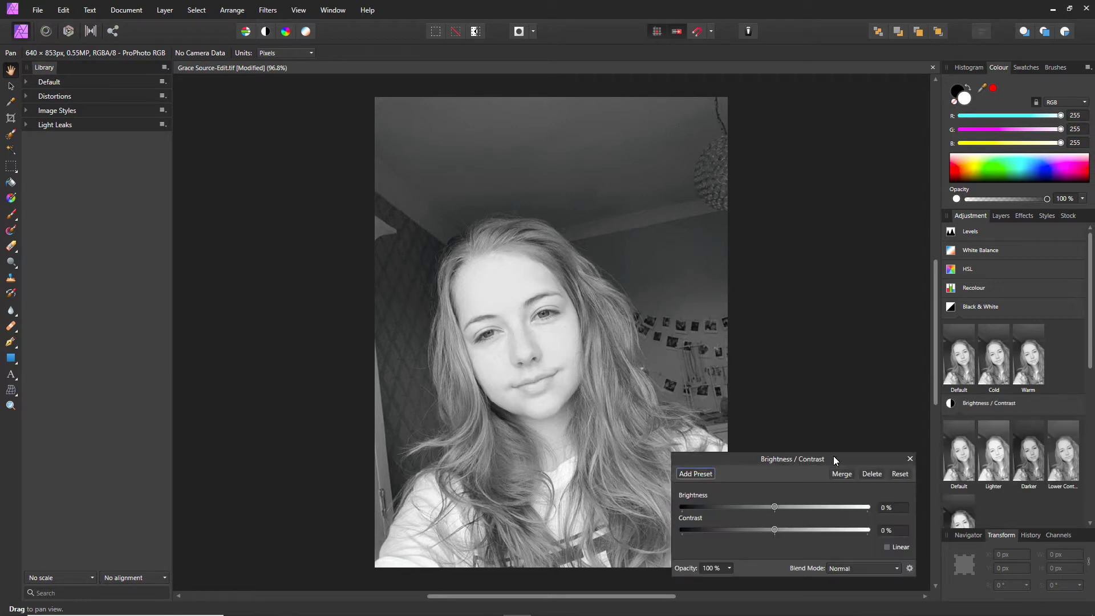
left_click_drag(775, 529, 888, 525)
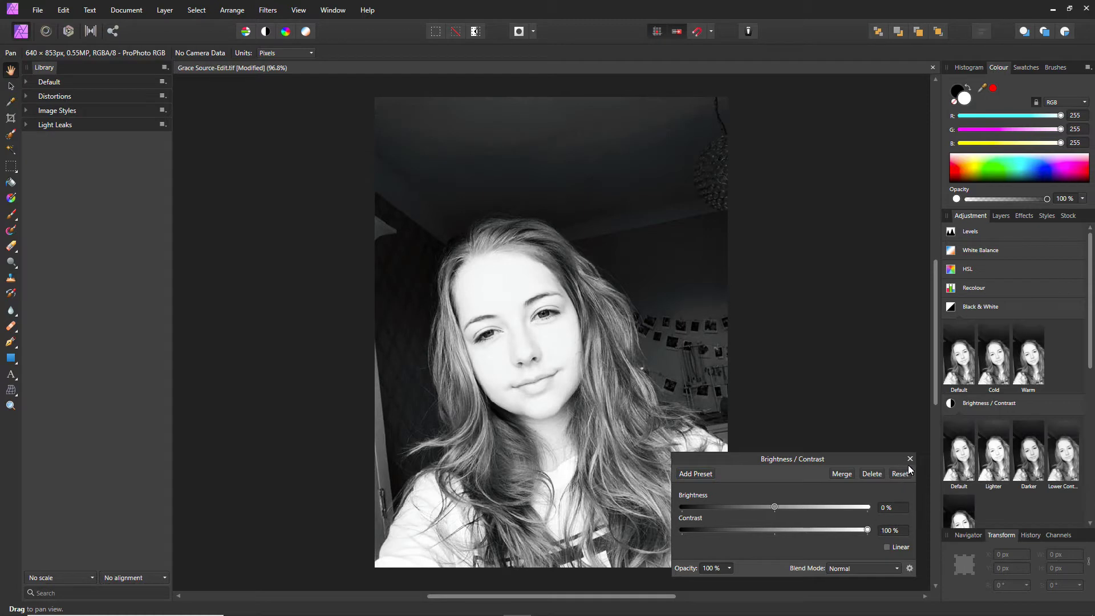
left_click(910, 459)
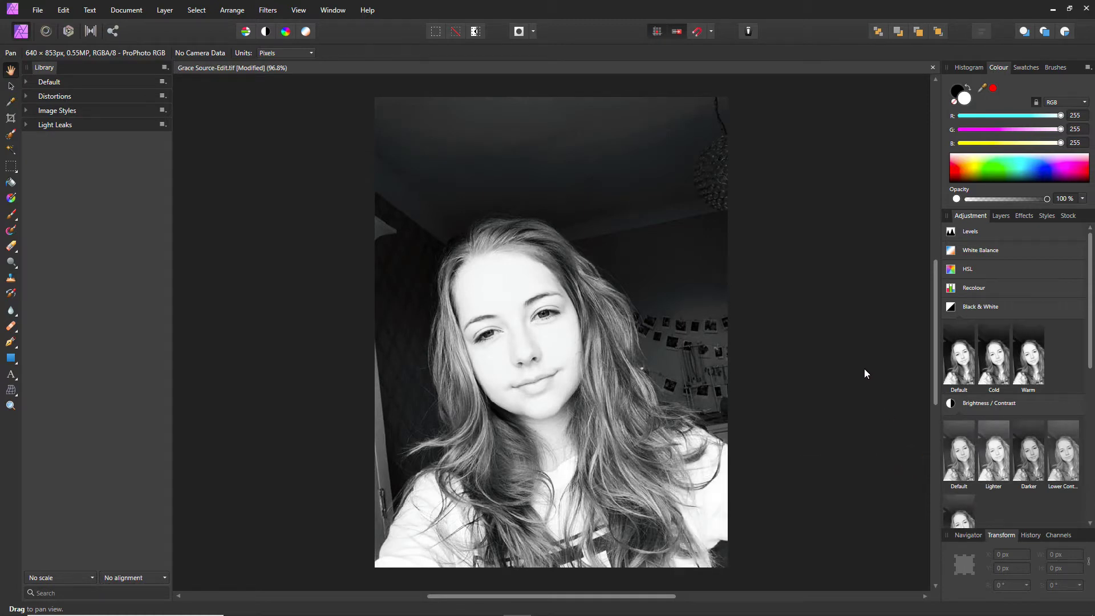
Group the B&W layer with its Black & White and Brightness / Contrast adjustments and name the group B&W
left_click(1001, 217)
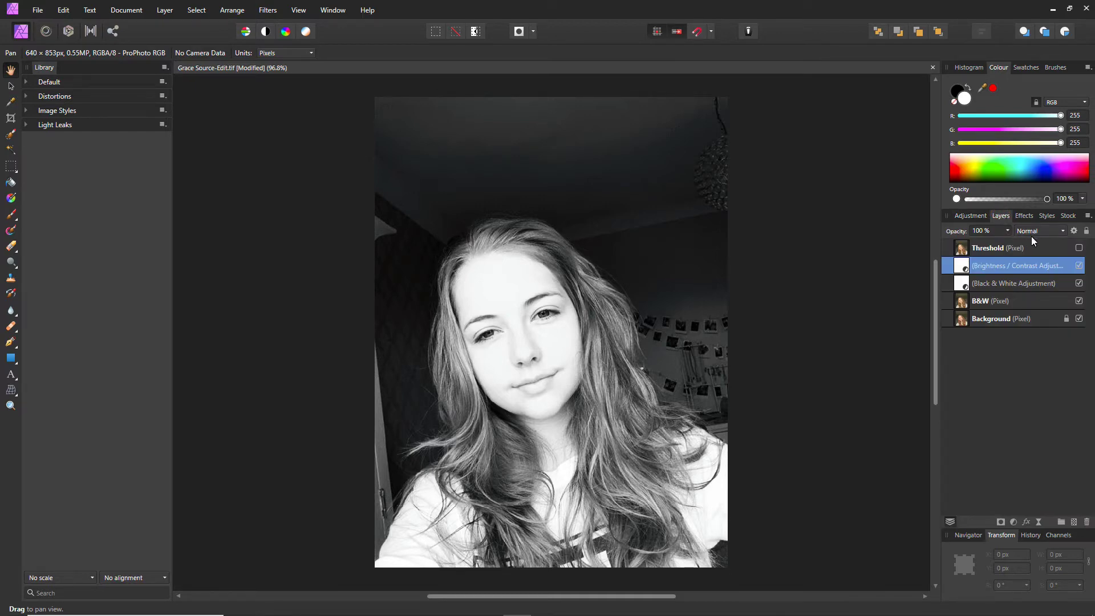
left_click(980, 302, "shift")
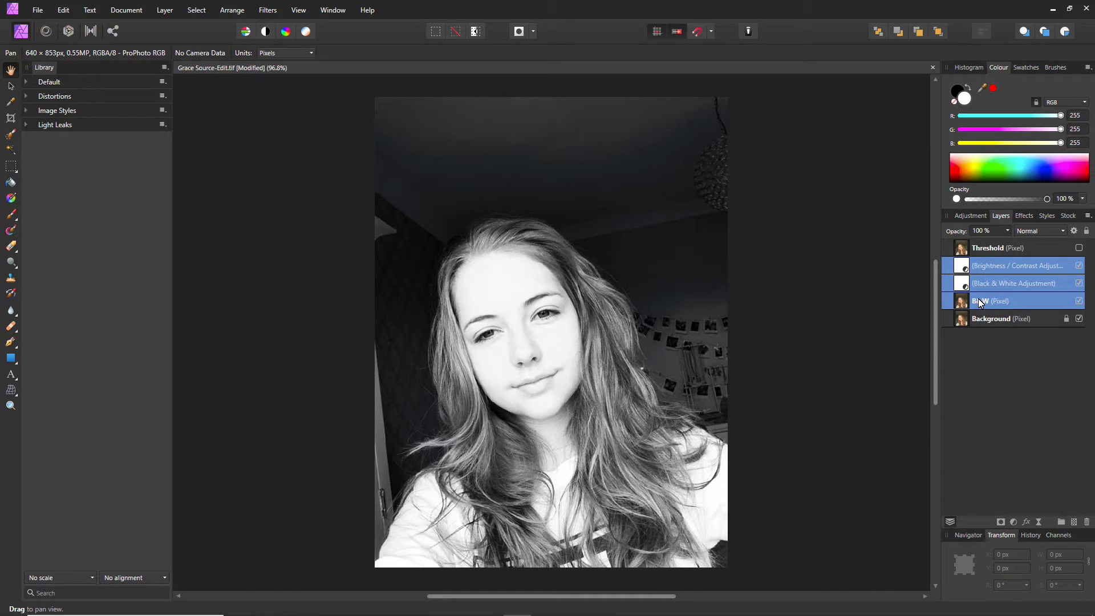
key("ctrl+g")
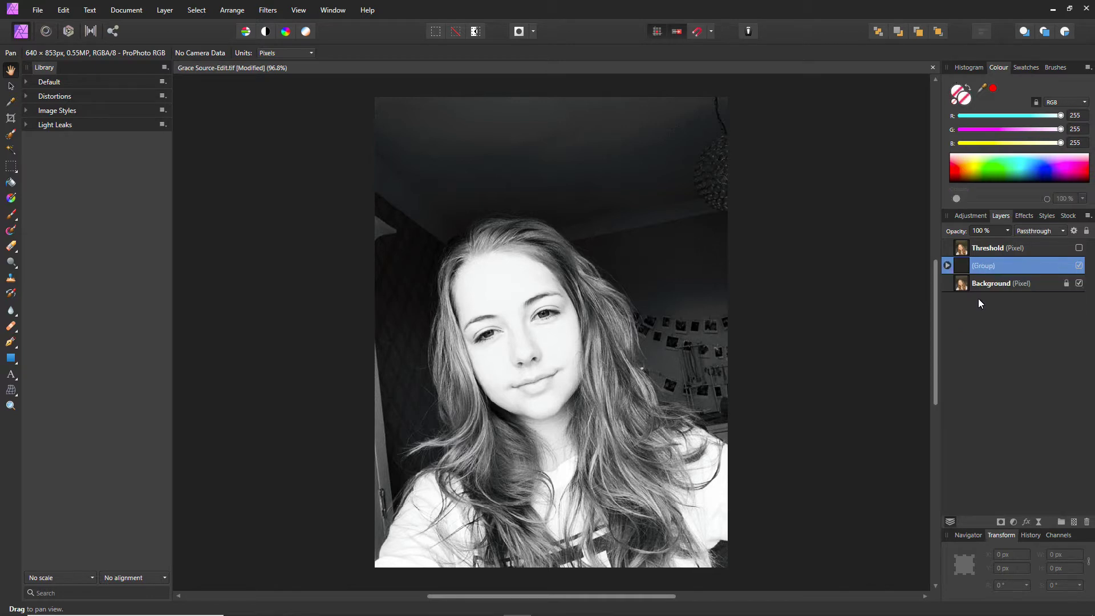
double_click(981, 266)
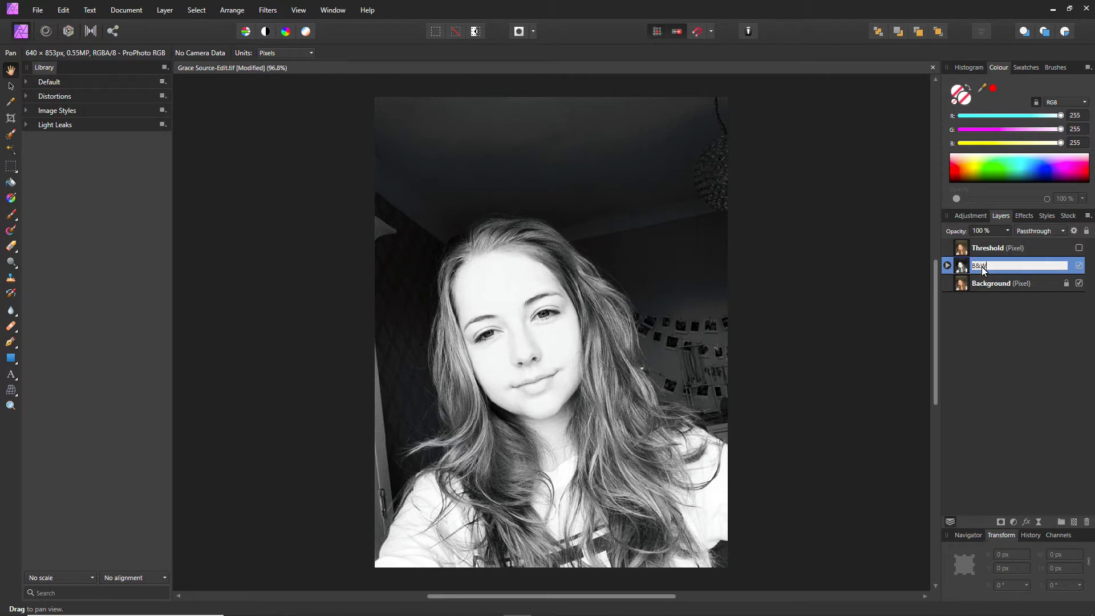
key("Escape")
left_click(947, 266)
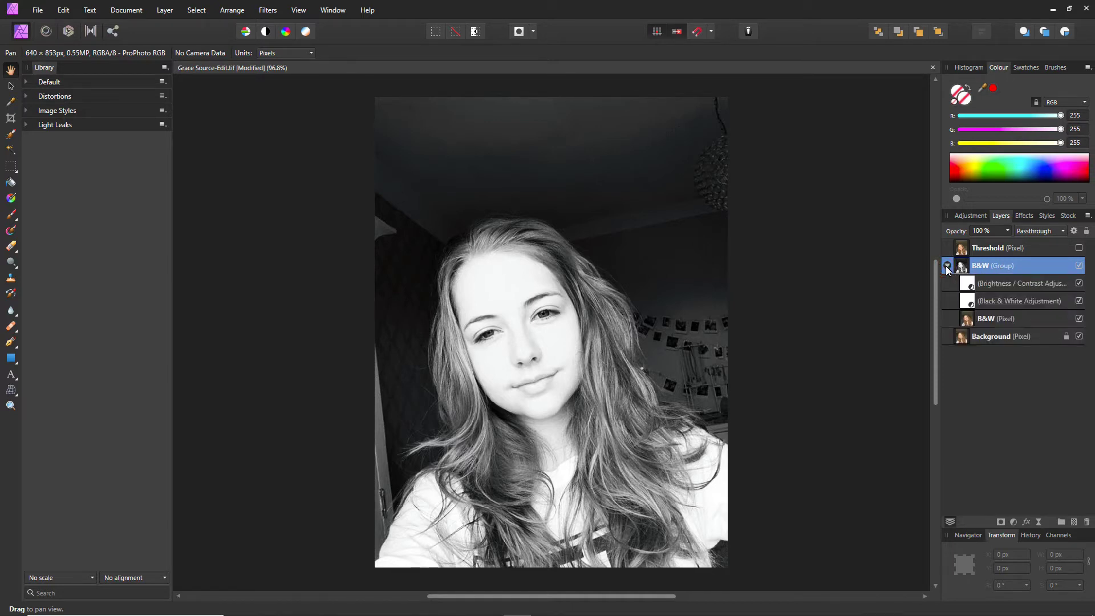
left_click(947, 267)
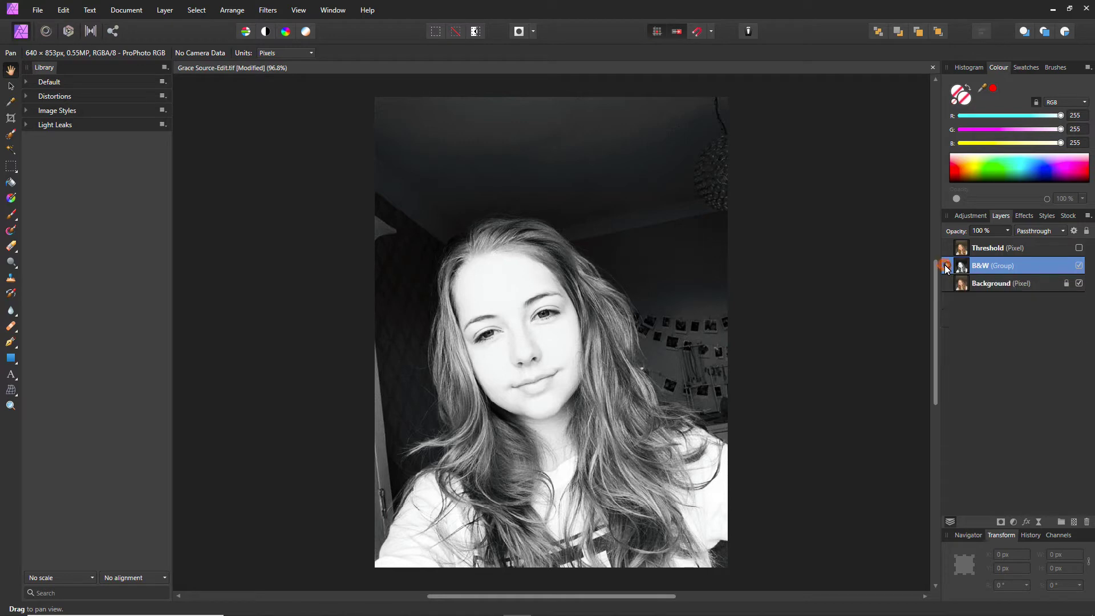
Show the Threshold layer and add a Threshold adjustment above it set to 39%
left_click(984, 250)
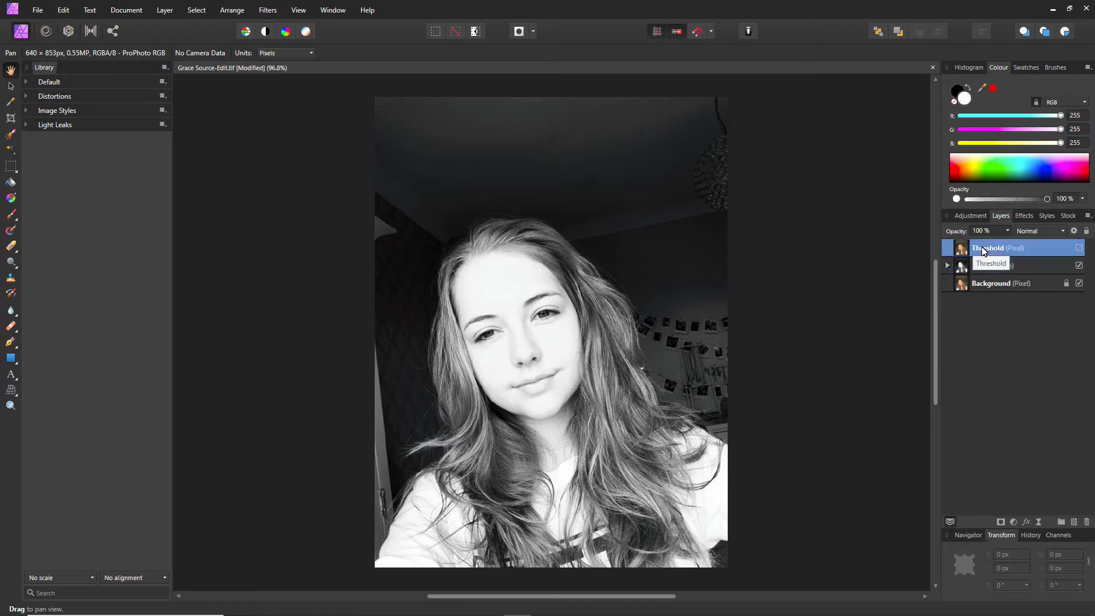
left_click(1078, 250)
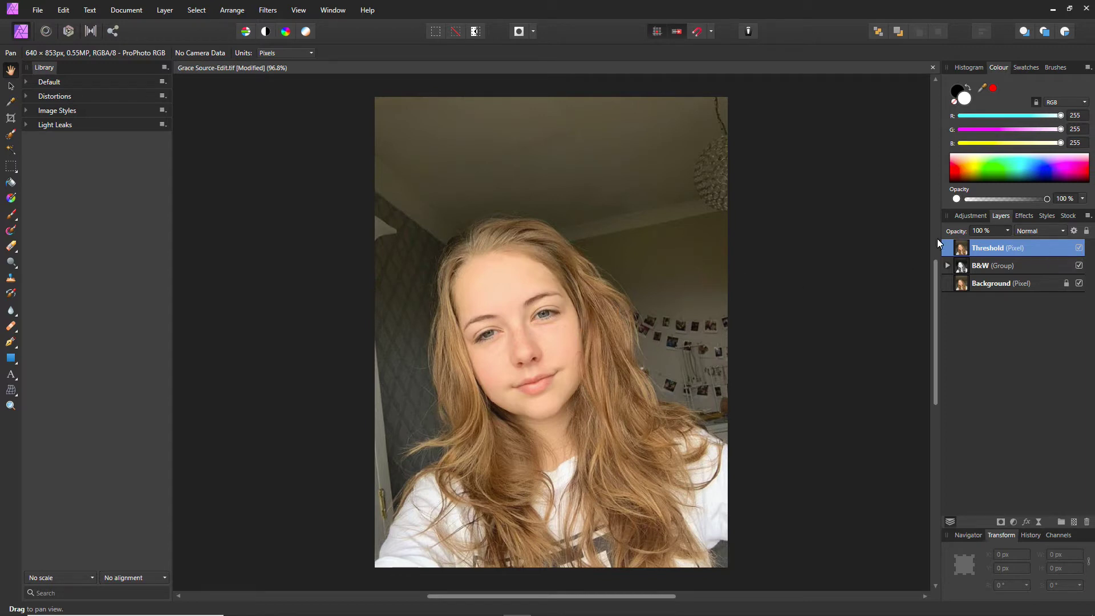
left_click(968, 215)
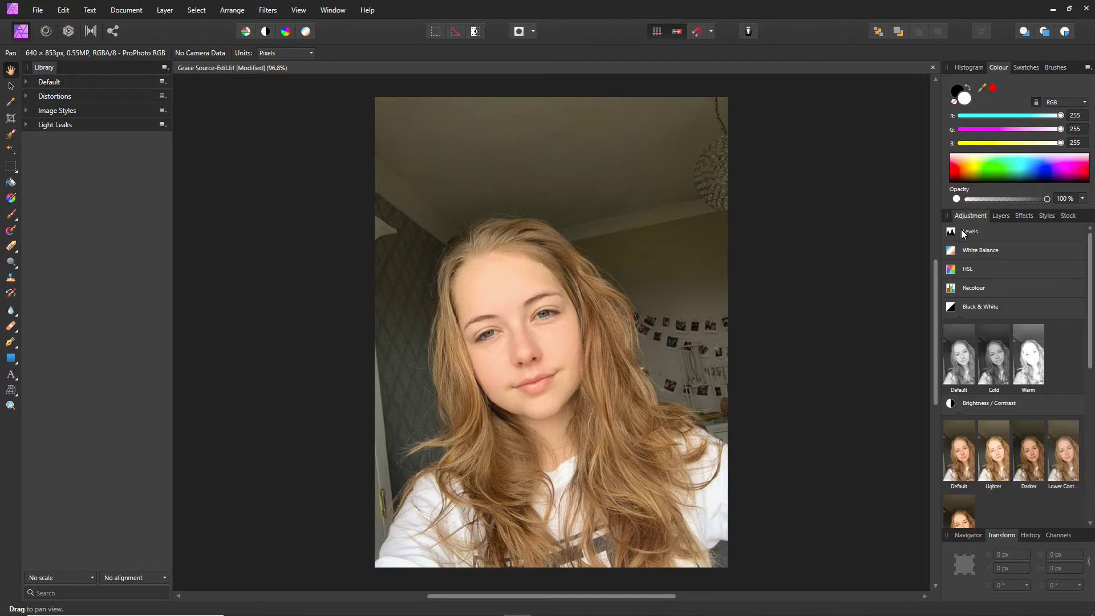
left_click(962, 308)
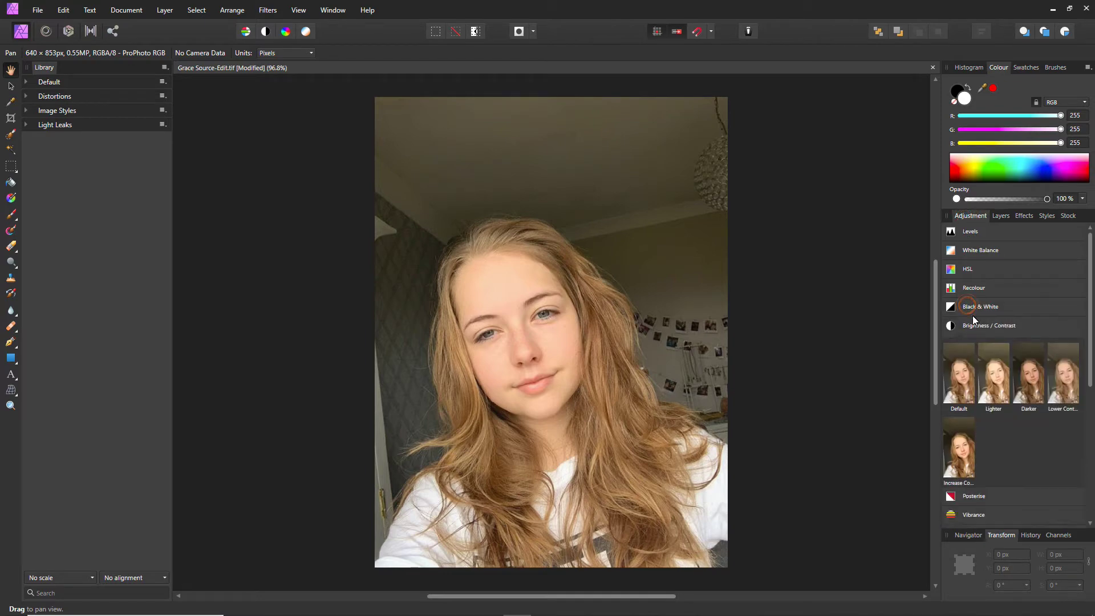
left_click(976, 324)
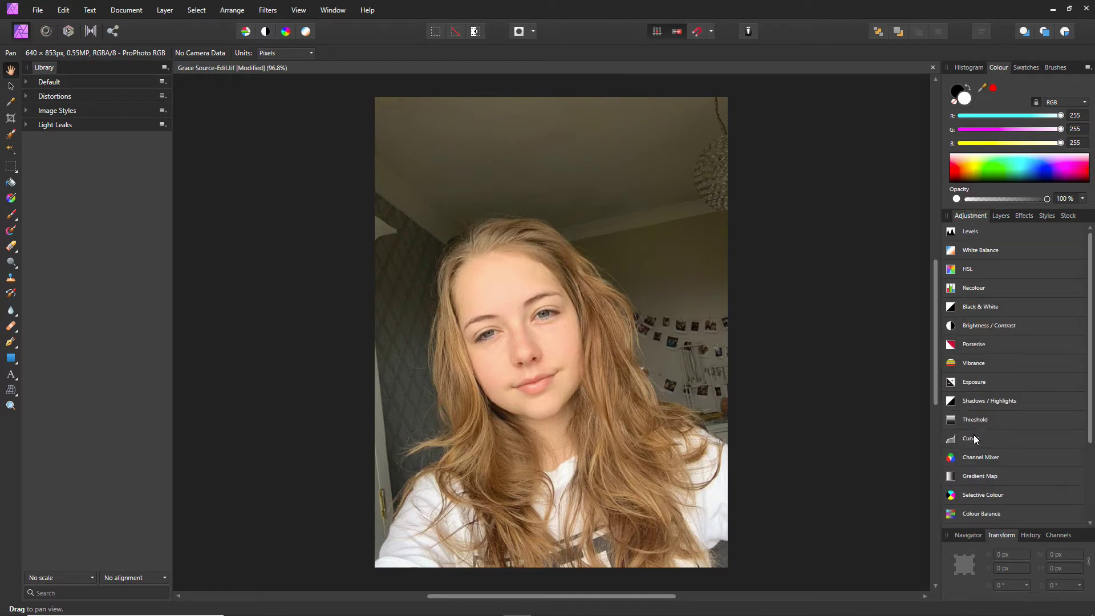
left_click(974, 419)
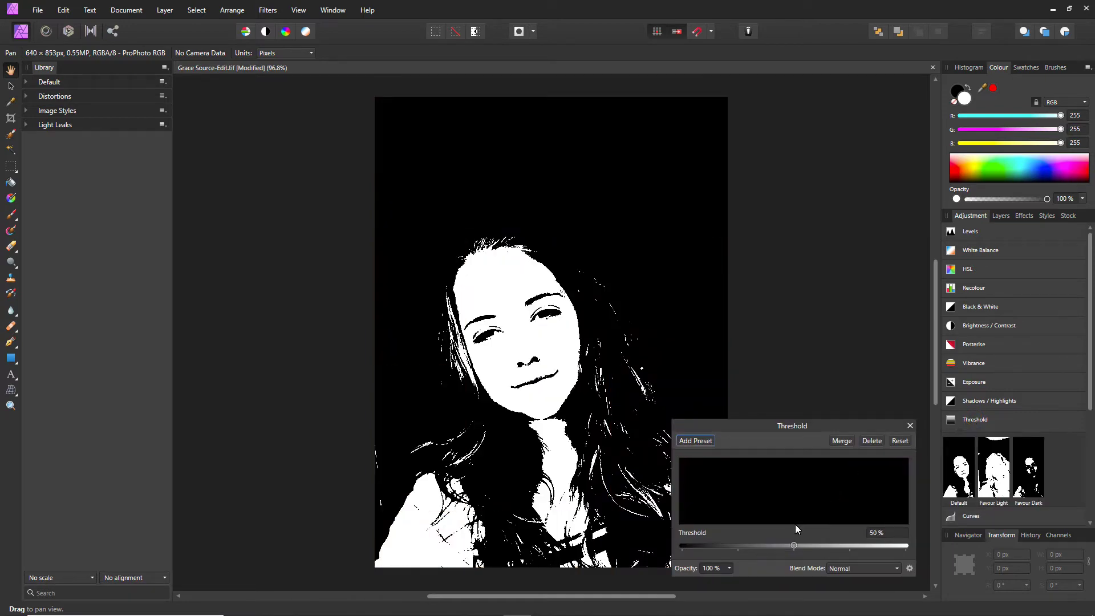
left_click_drag(794, 544, 787, 546)
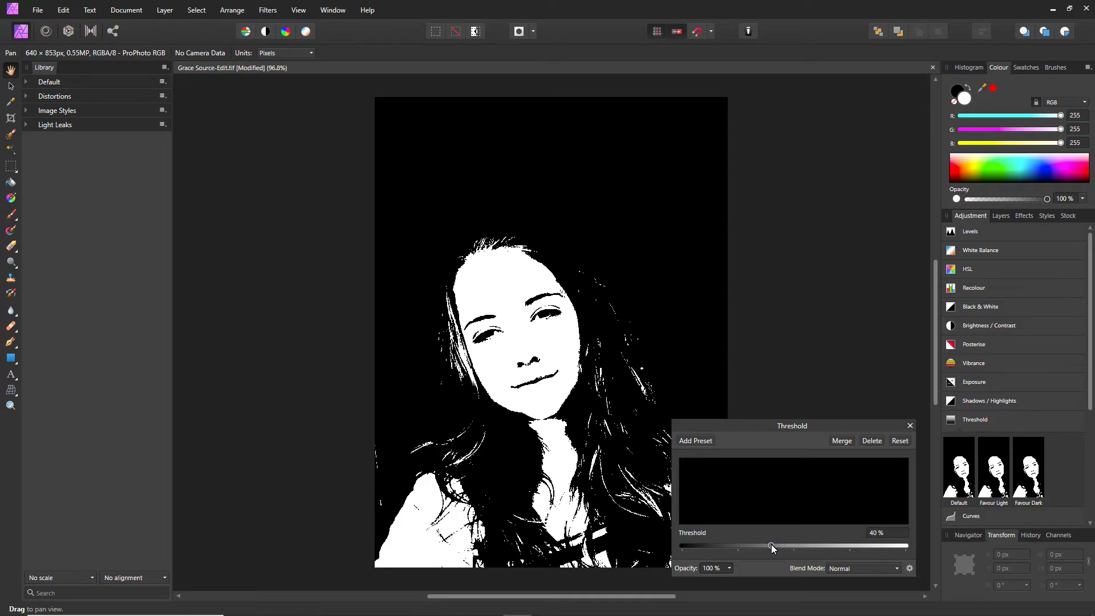
mouse_move(772, 544)
left_mouse_down()
mouse_move(757, 546)
mouse_move(769, 547)
left_mouse_up()
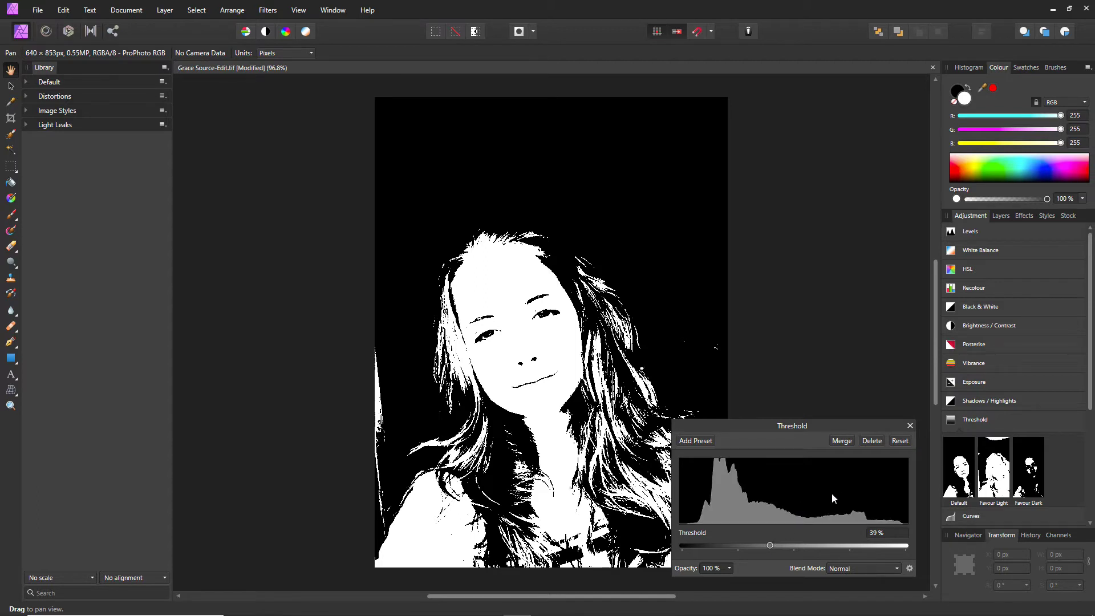
left_click(910, 426)
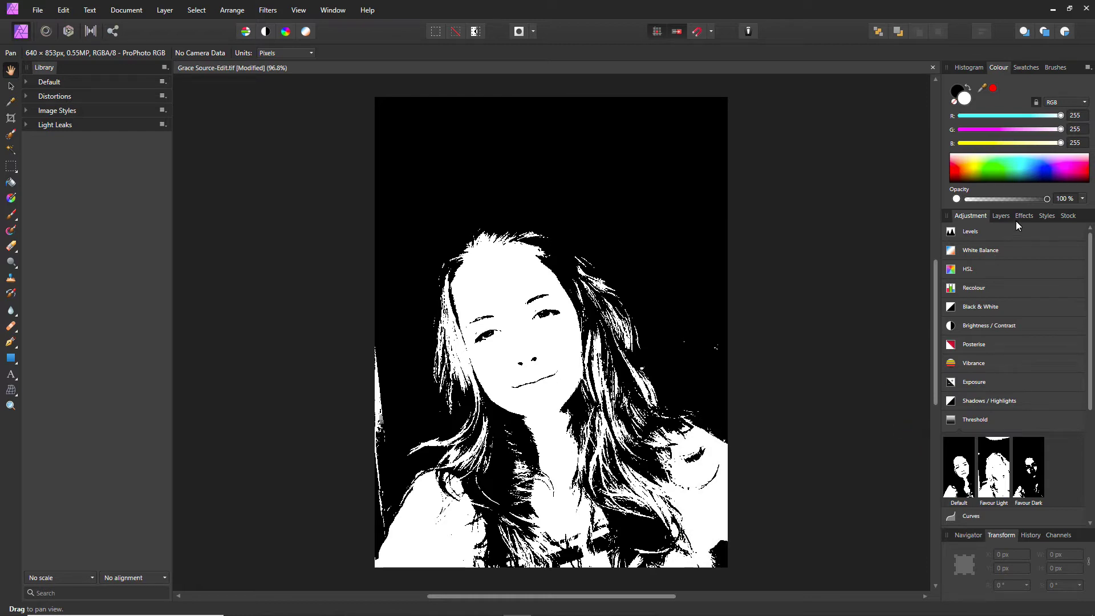
Group the Threshold layer with its Threshold adjustment and name the group Threshold
left_click(1001, 217)
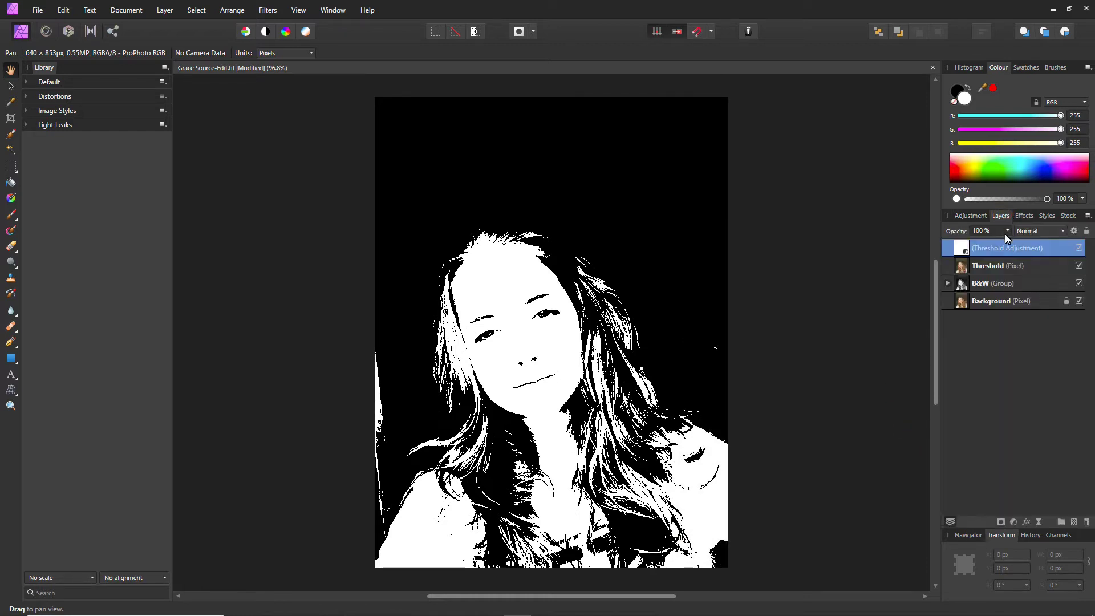
left_click(984, 267, "shift")
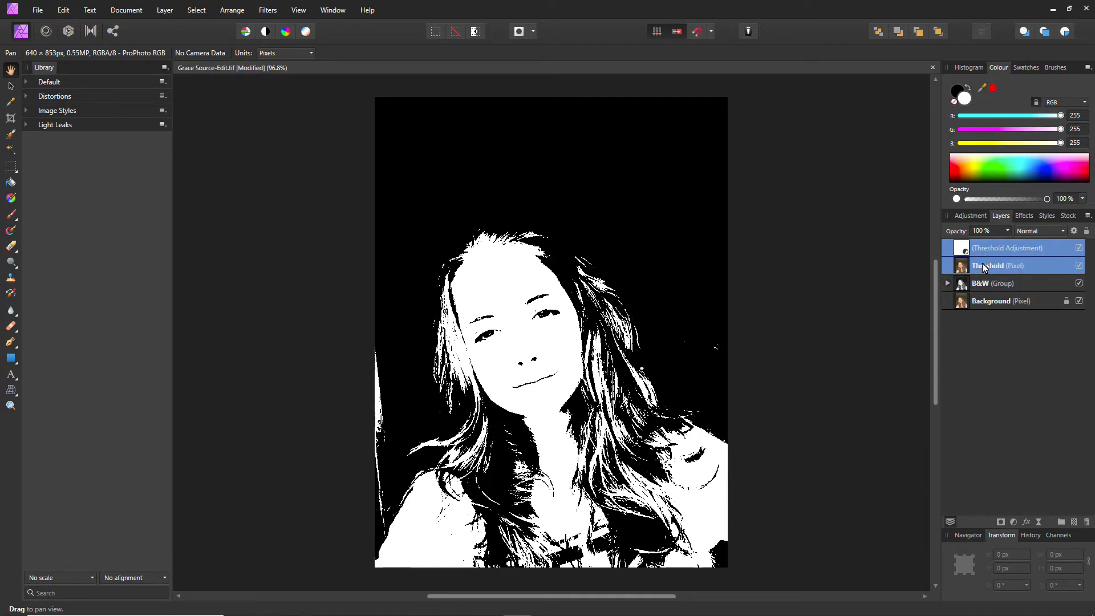
key("ctrl+g")
double_click(985, 249)
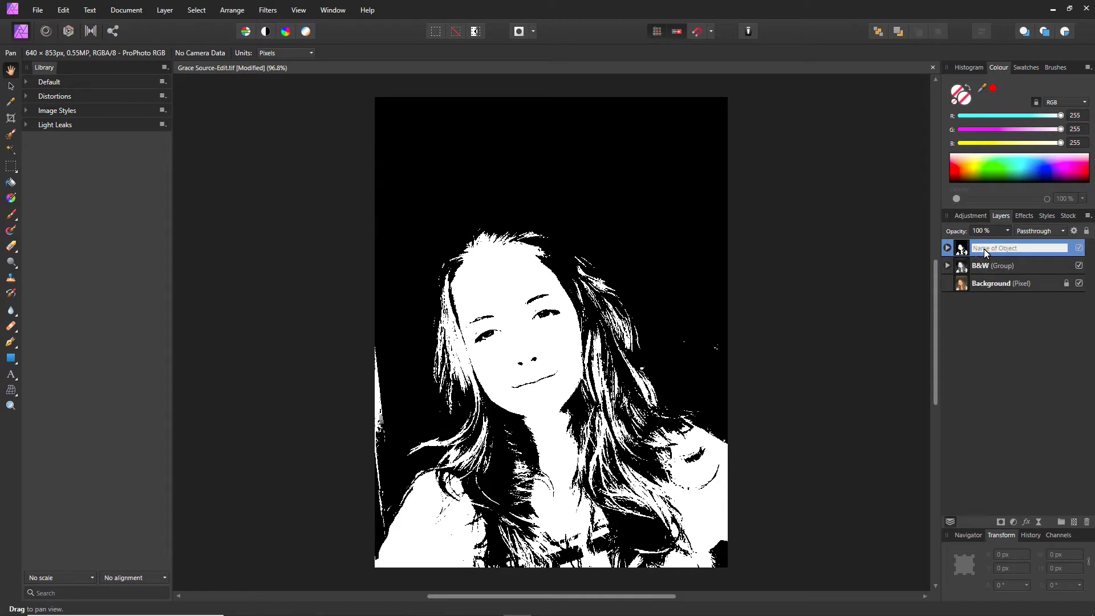
type("reshold")
key("Return")
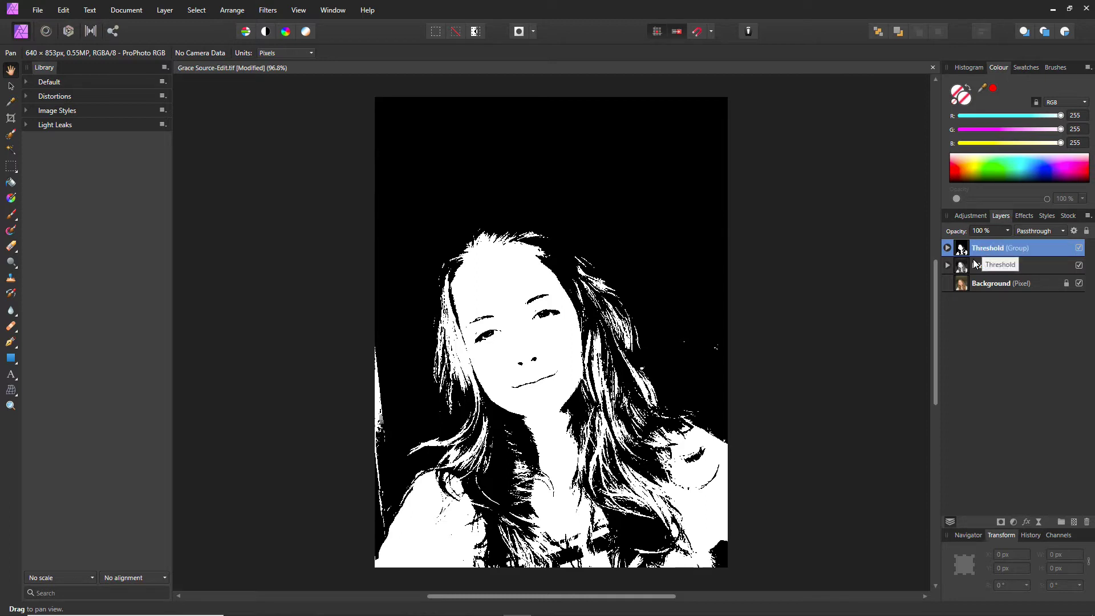
Set the opacity of the B&W pixel layer and both adjustments inside the B&W group to 59%
left_click(948, 266)
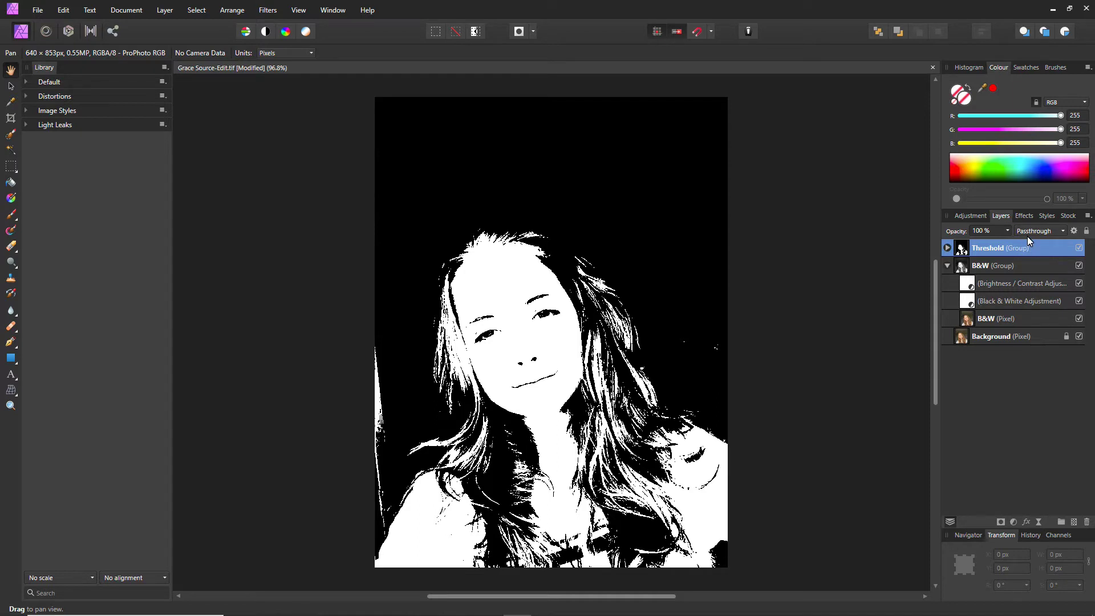
left_click(1004, 285)
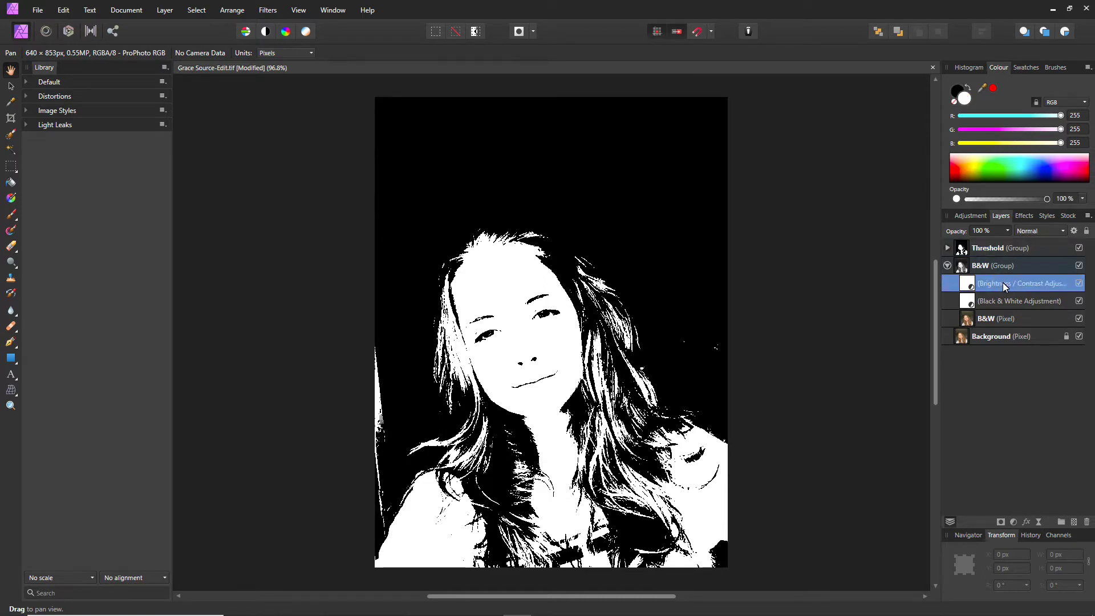
left_click(991, 320, "shift")
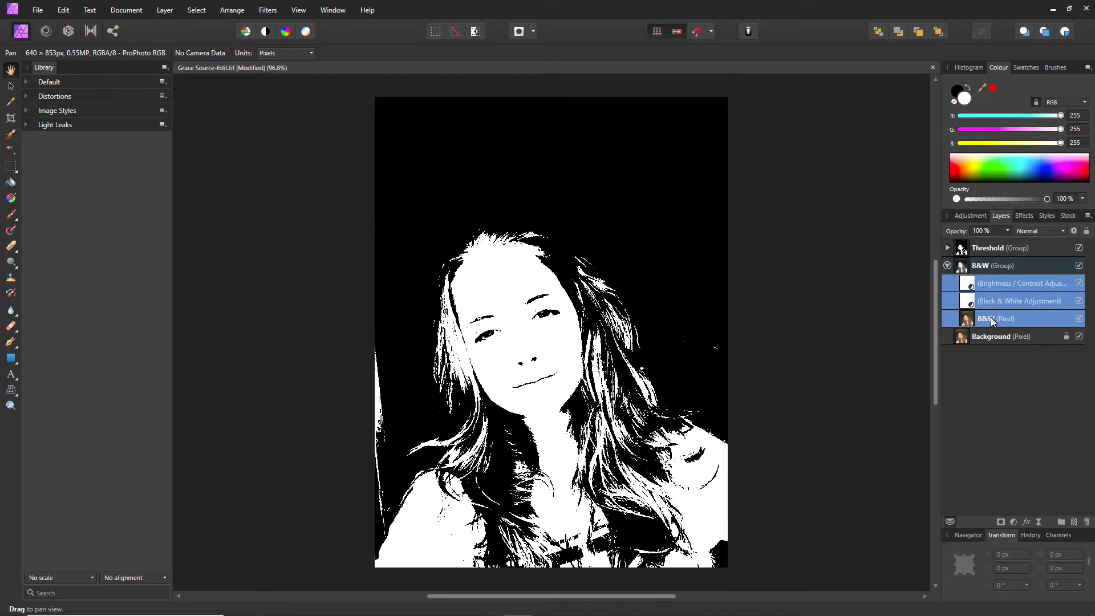
left_click(1008, 231)
left_click_drag(1009, 243, 978, 242)
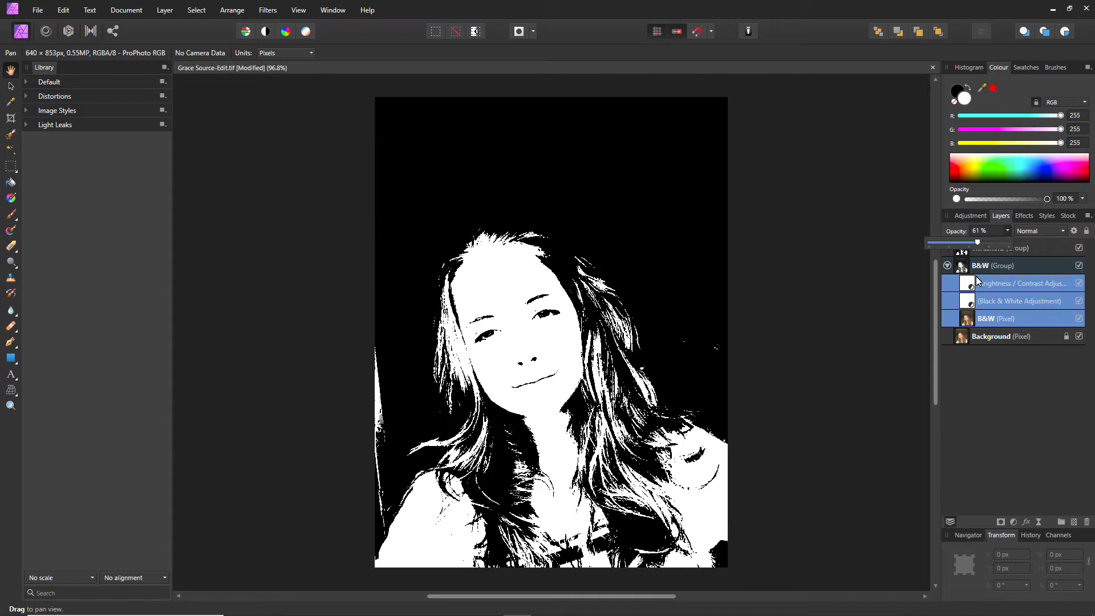
left_click(1042, 251)
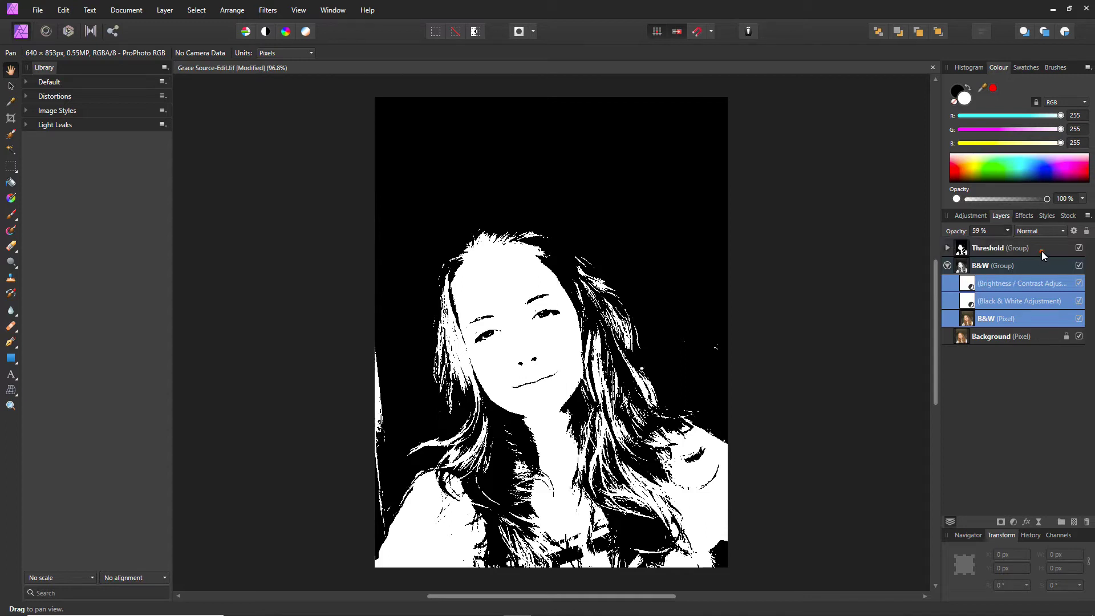
Set the Threshold adjustment and Threshold pixel layer inside the Threshold group to the Overlay blend mode at 75% opacity
left_click(946, 248)
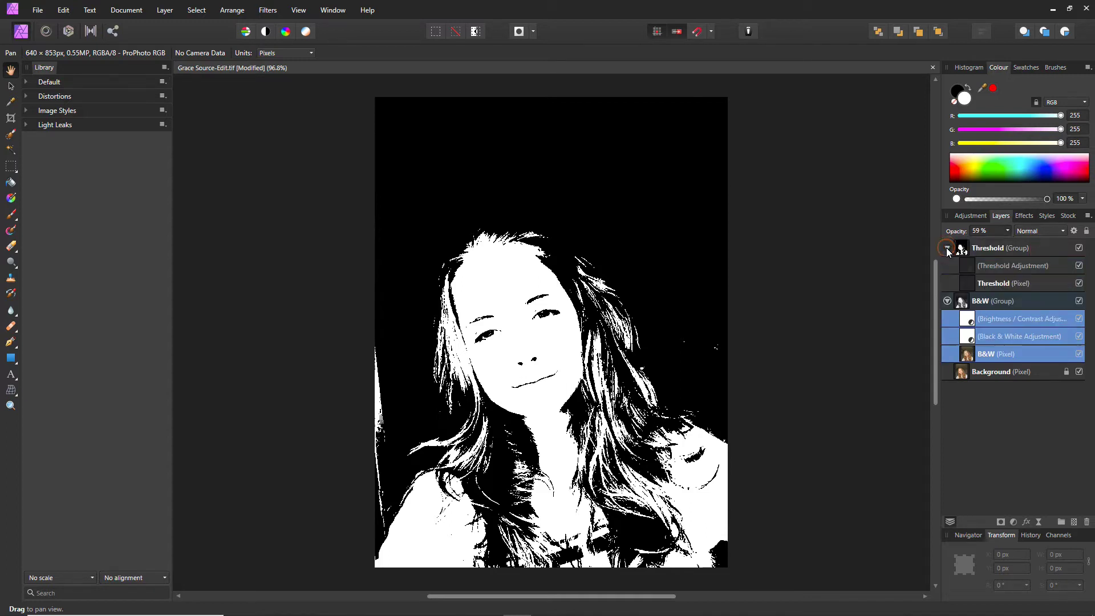
left_click(981, 269)
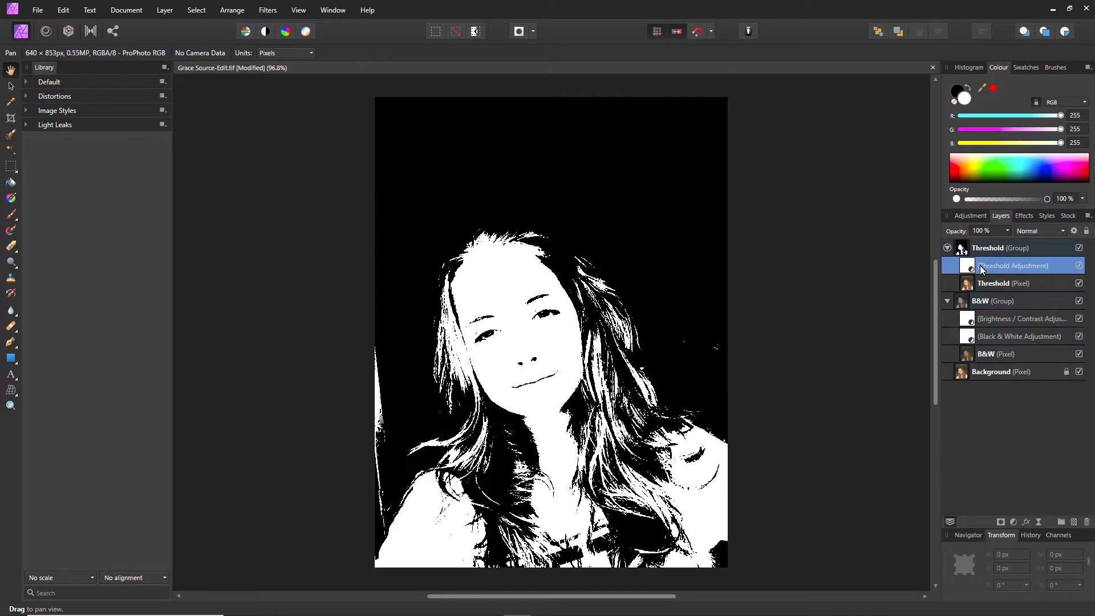
left_click(986, 285, "shift")
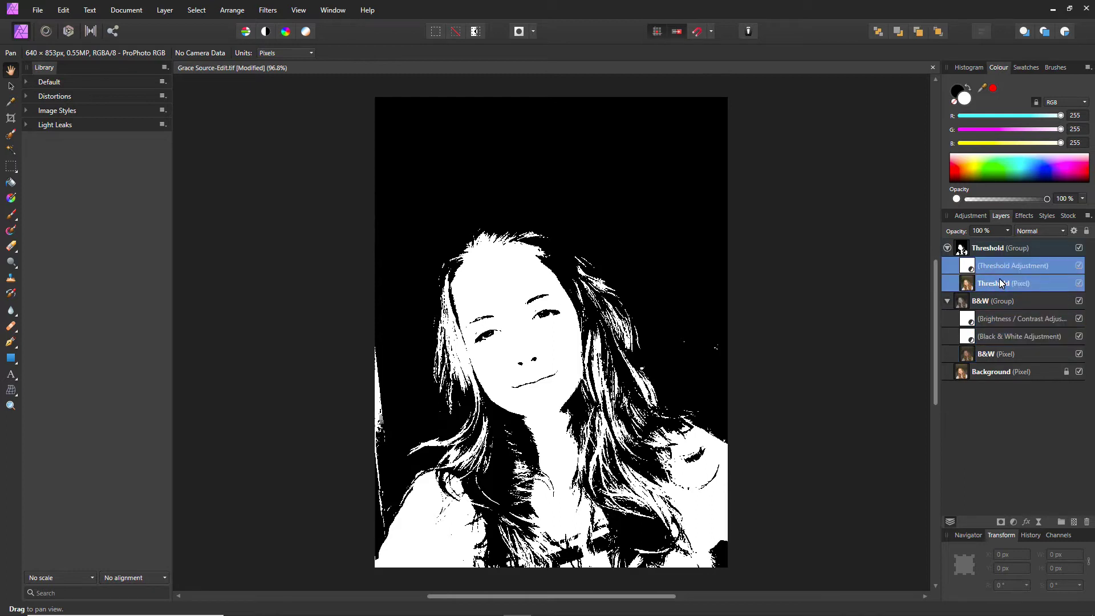
left_click(1035, 233)
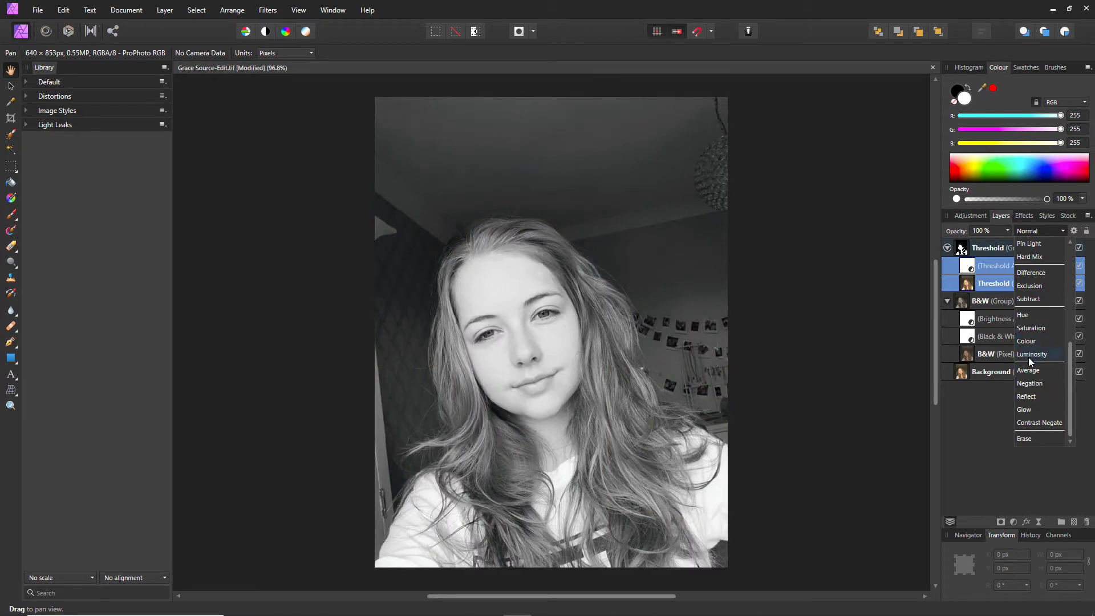
scroll(1032, 365, "down", 5)
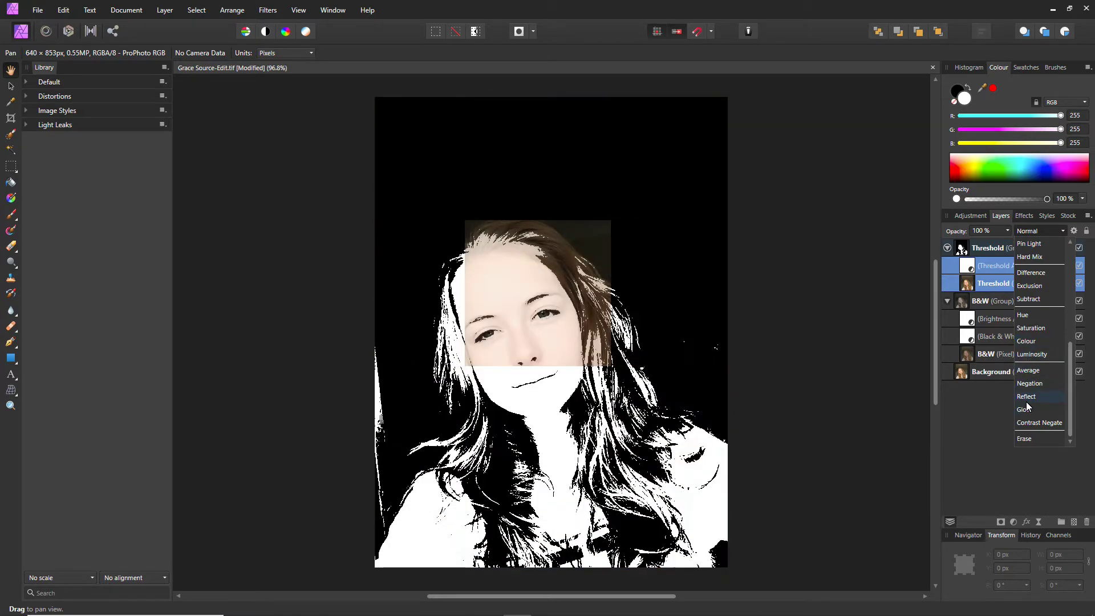
scroll(1027, 406, "up", 5)
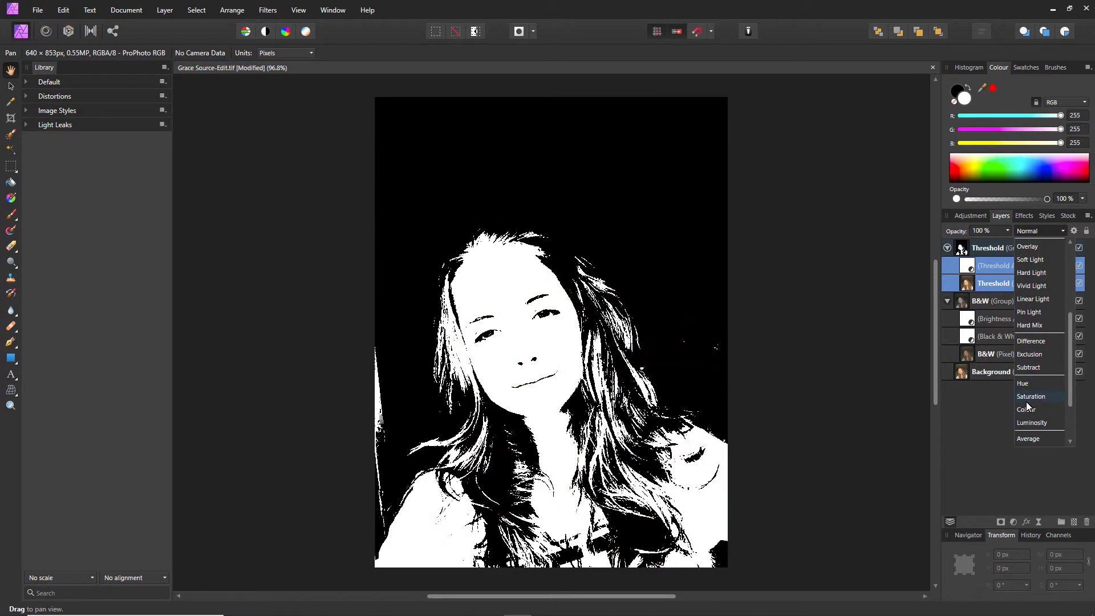
left_click(1027, 247)
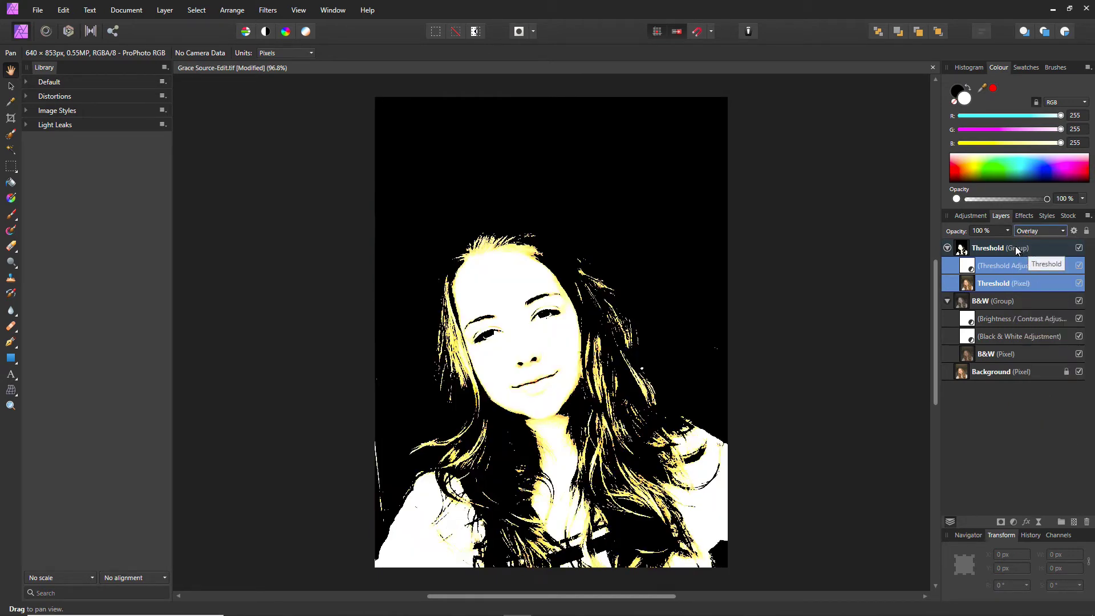
left_click(1007, 231)
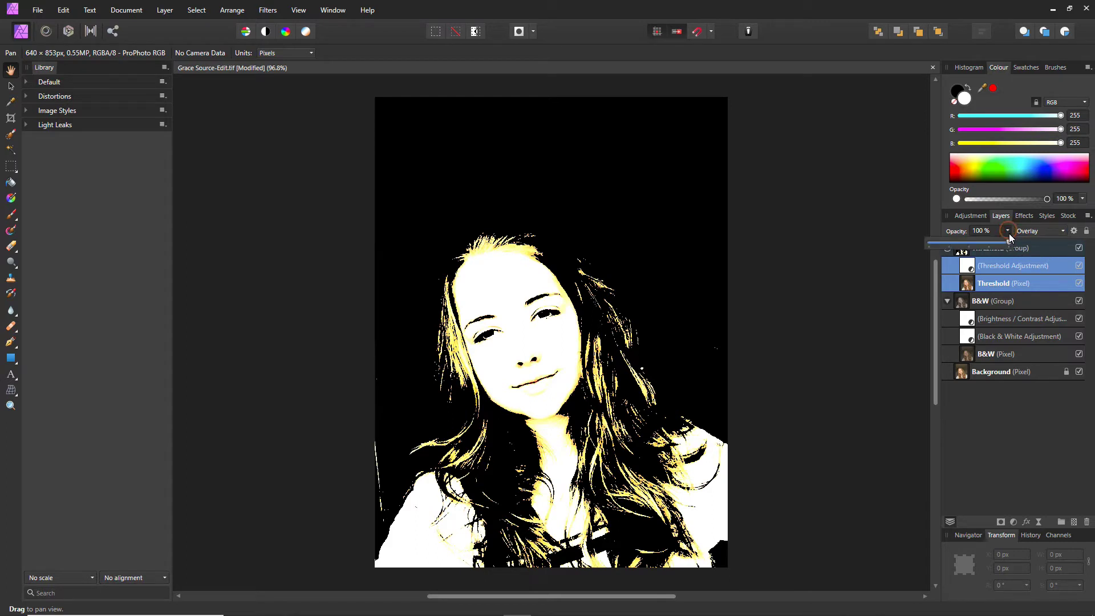
left_click_drag(1009, 241, 994, 244)
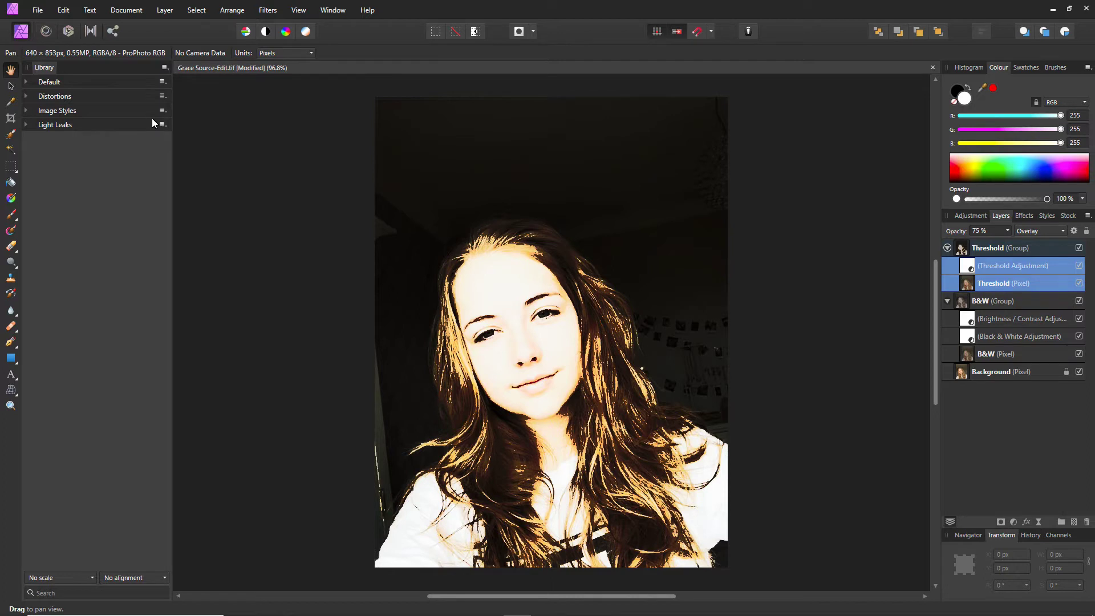
Open the recent file Splash-Edit-2.tif and copy its whole image into the portrait document above the Threshold group
left_click(39, 17)
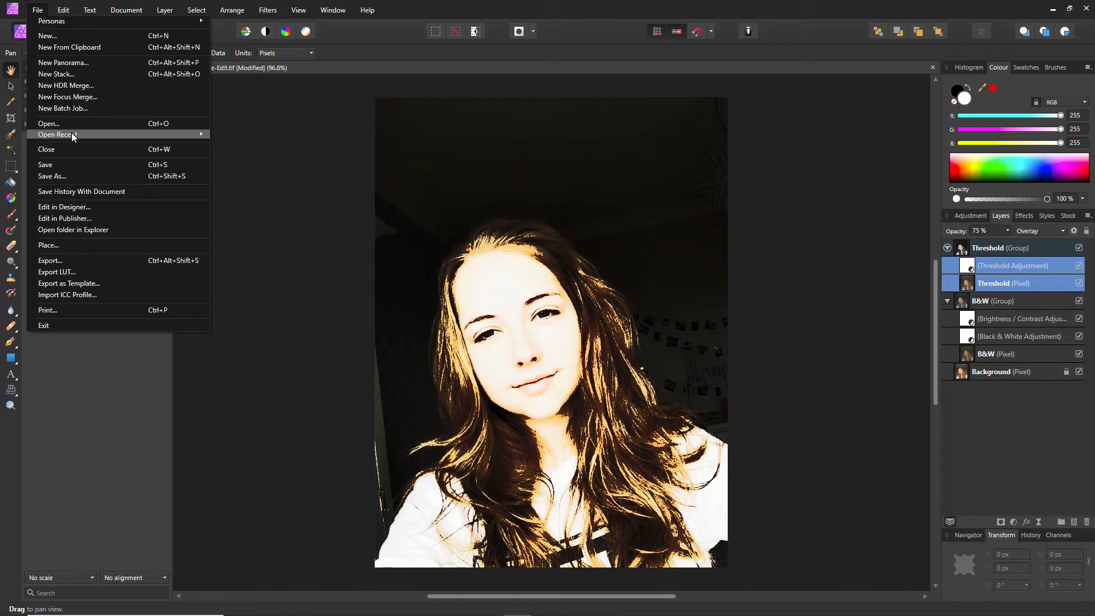
mouse_move(73, 135)
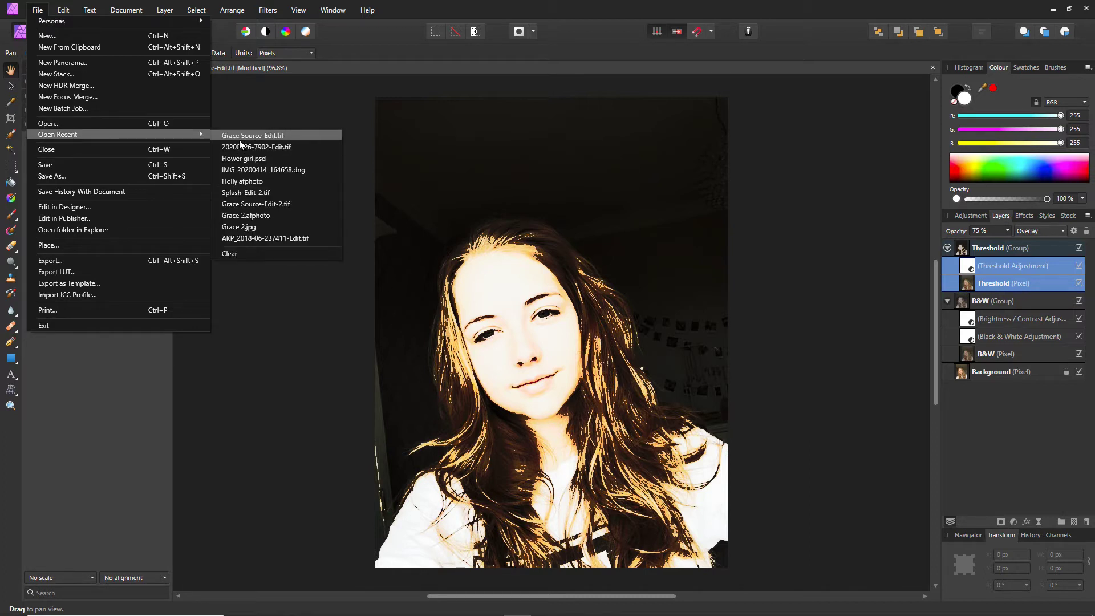
left_click(252, 191)
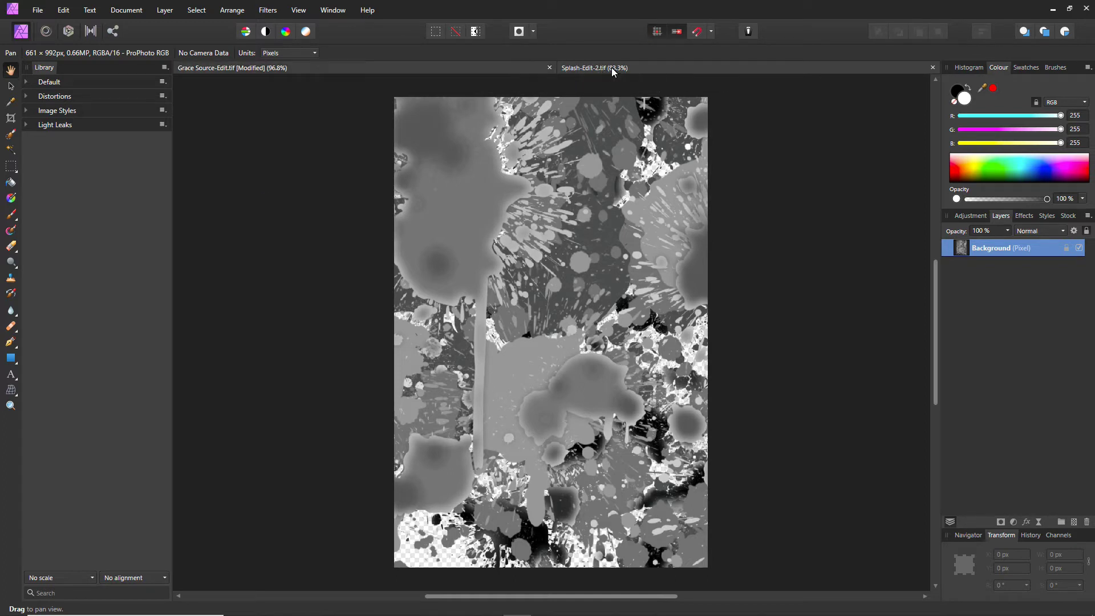
key("ctrl+a")
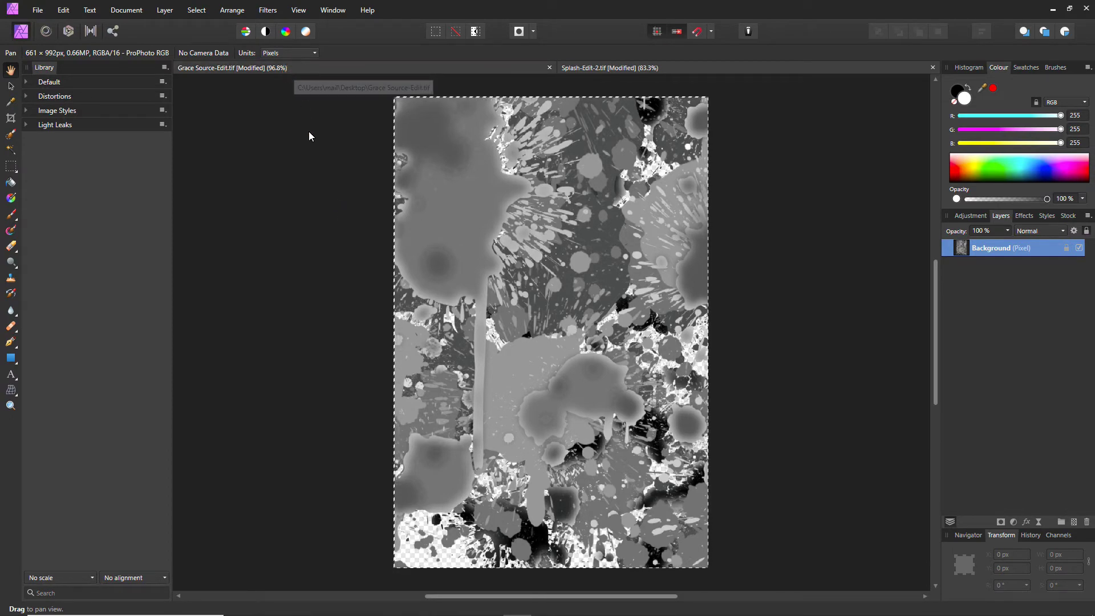
key("ctrl+Tab")
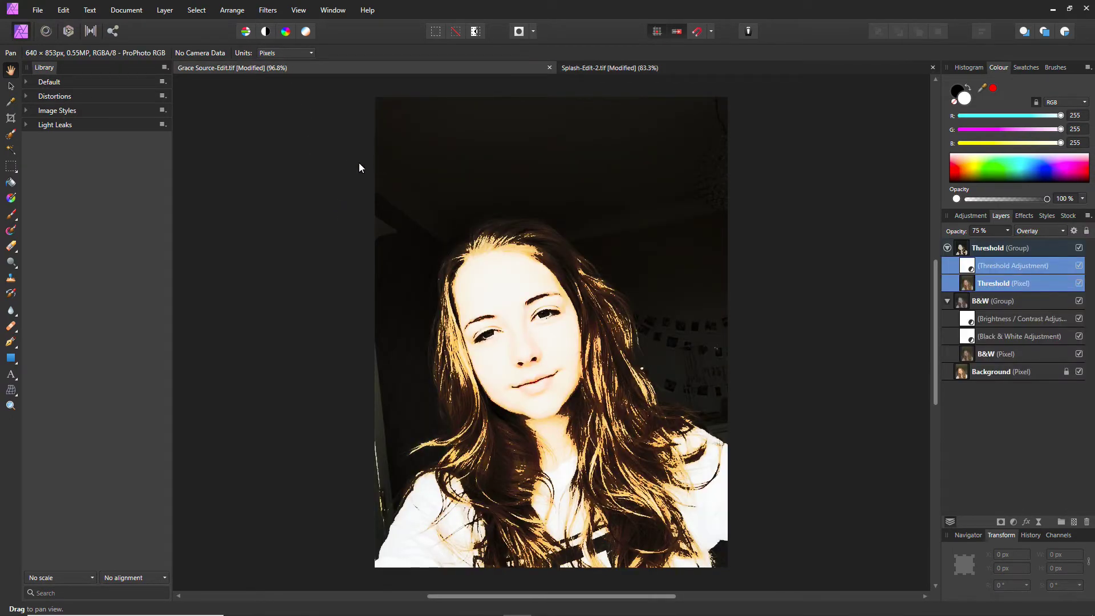
left_click(998, 249)
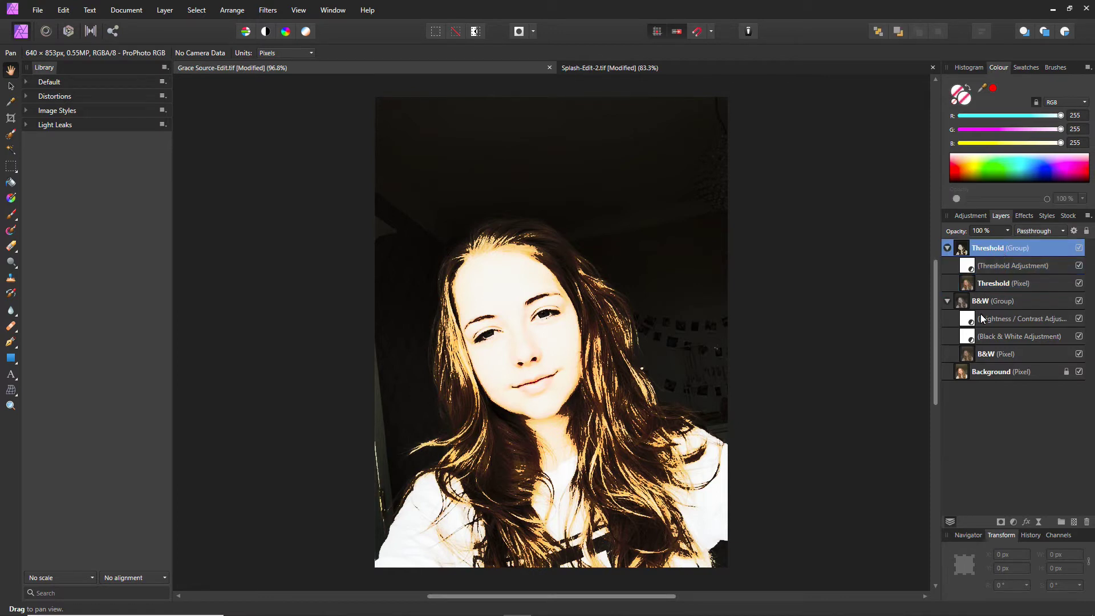
key("ctrl+v")
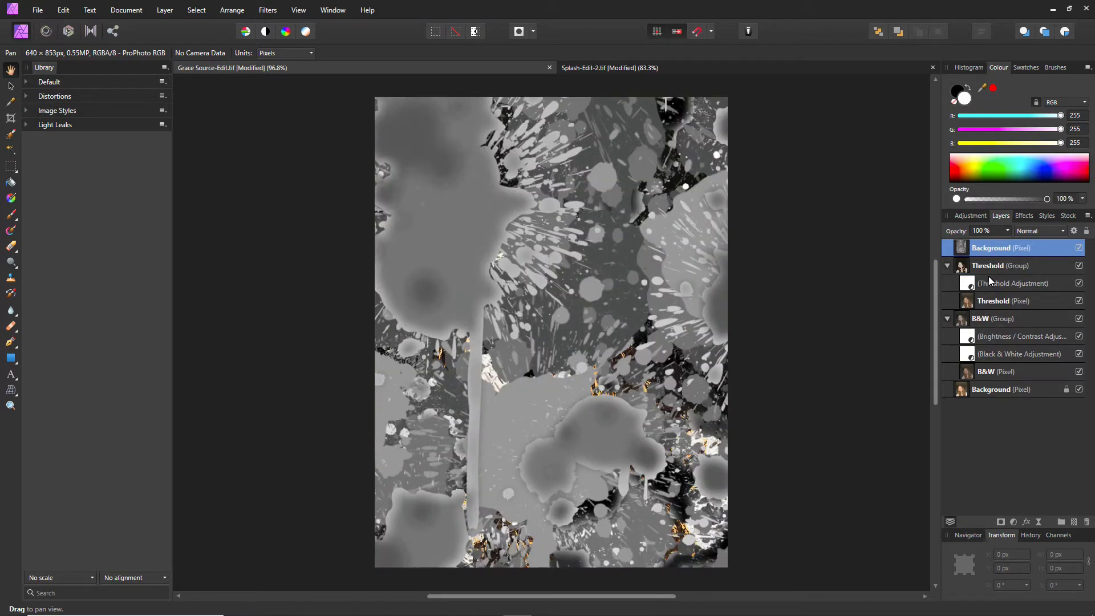
Set the pasted splash layer's blend mode to Lighten and add a mask to it, expanding the layer to show the mask
left_click(1057, 232)
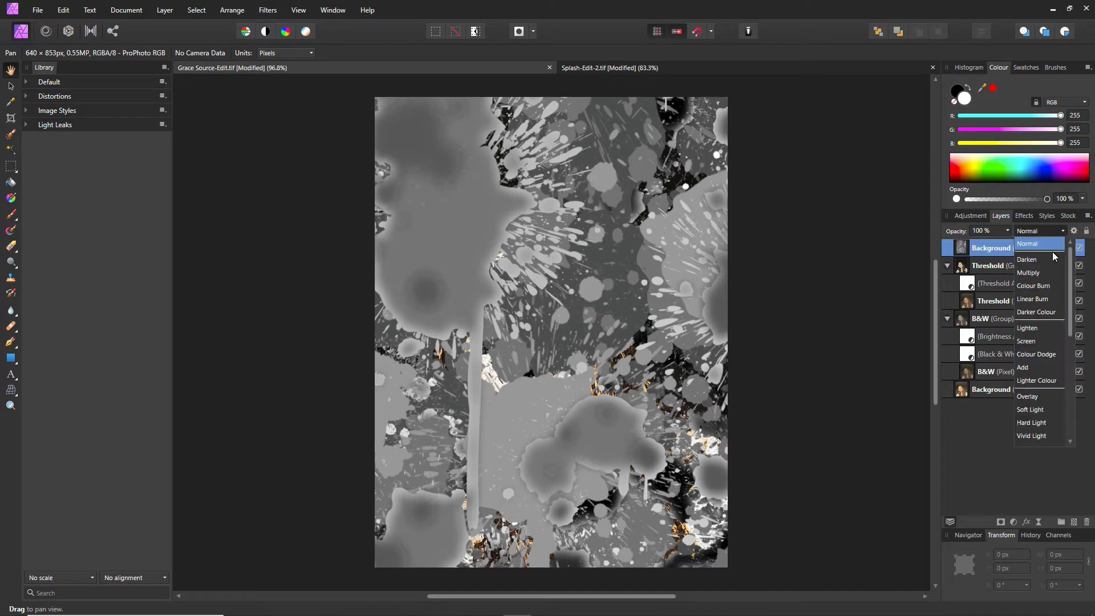
left_click(1028, 330)
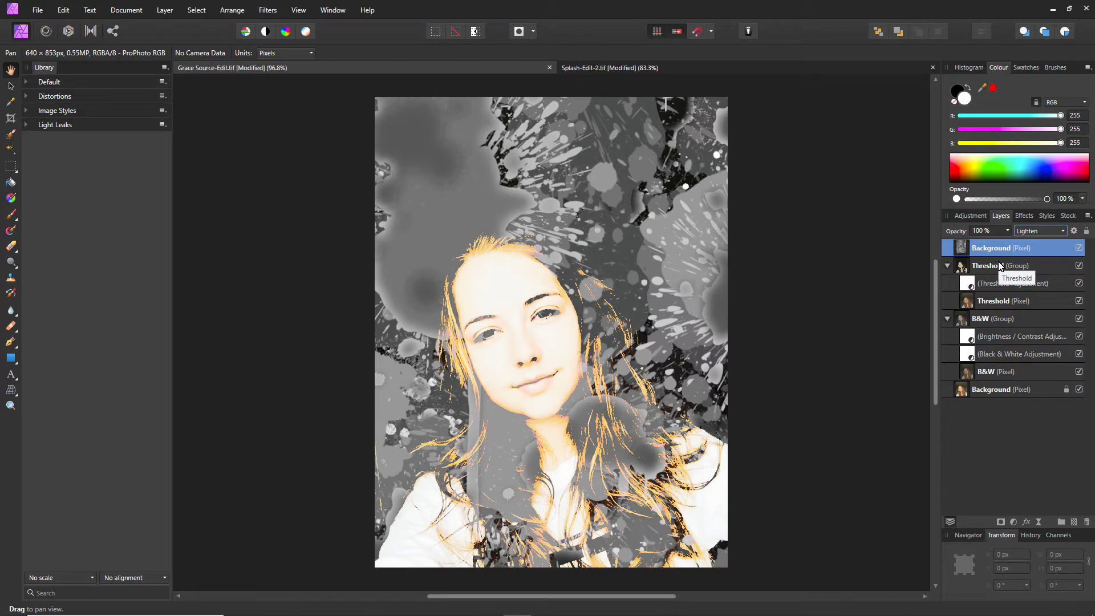
left_click(999, 523)
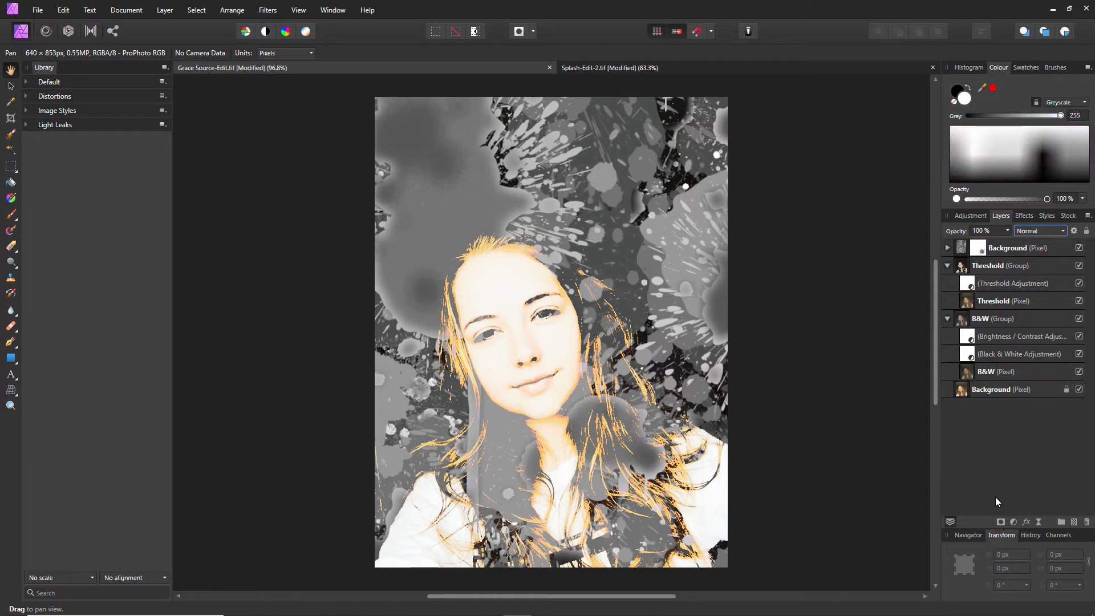
left_click(948, 247)
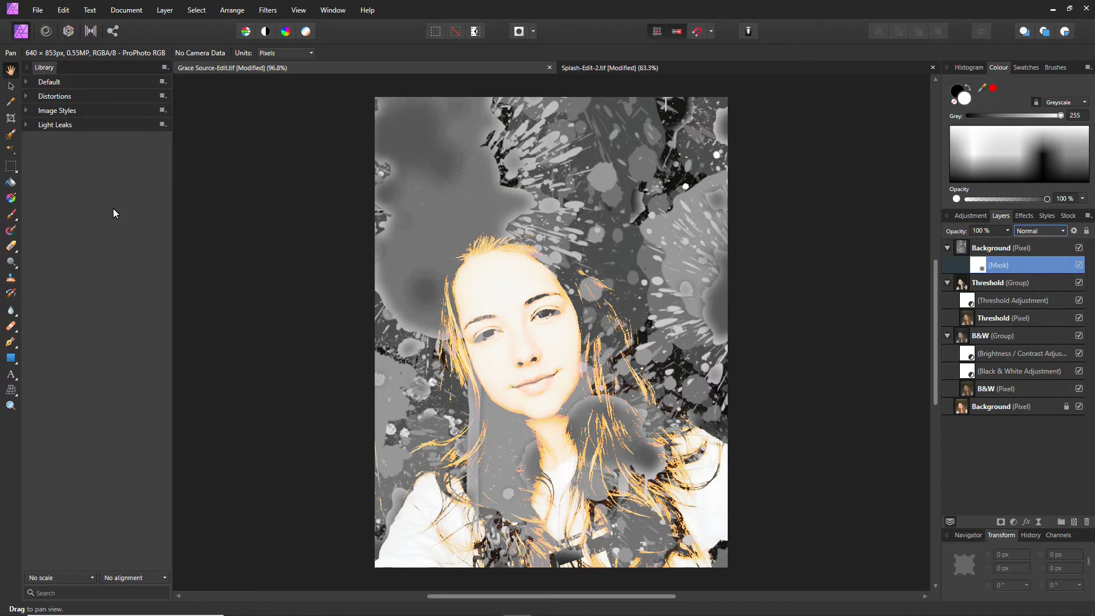
Set up the Paint Brush with black and a width of 75 px for painting on the splash layer's mask
left_click(11, 215)
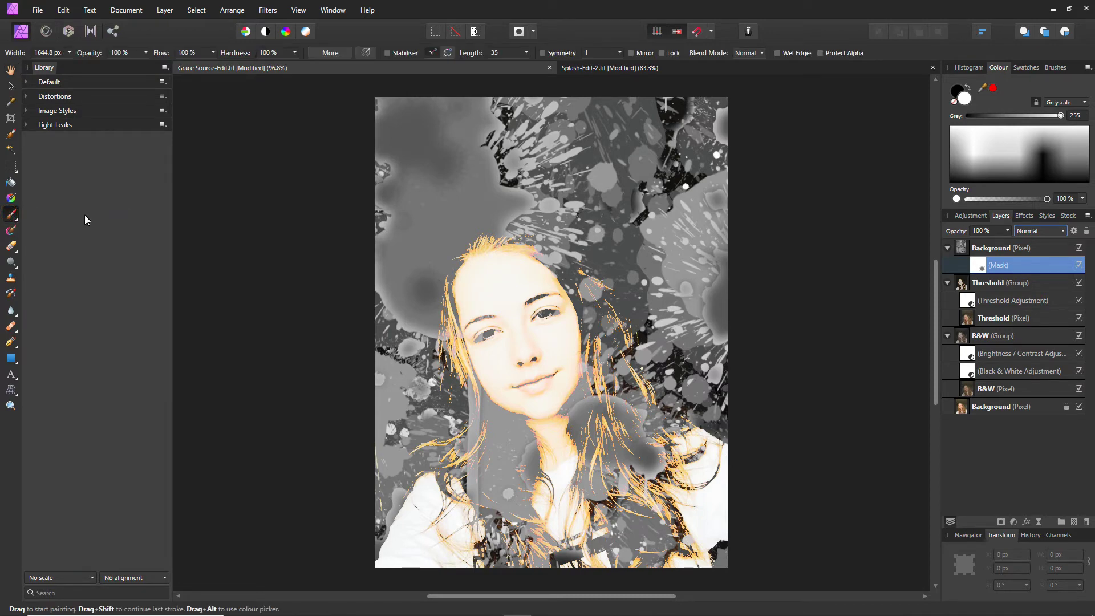
left_click(958, 91)
left_click_drag(780, 160, 567, 234)
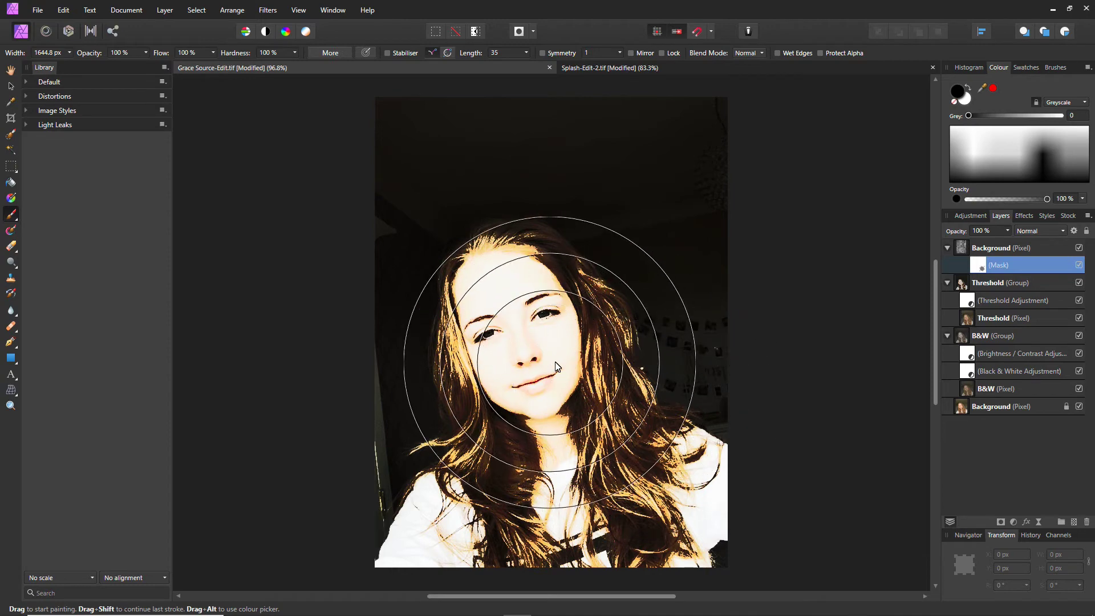
key("bracketleft")
key("bracketleft")
key("bracketleft")
key("bracketleft")
key("bracketleft")
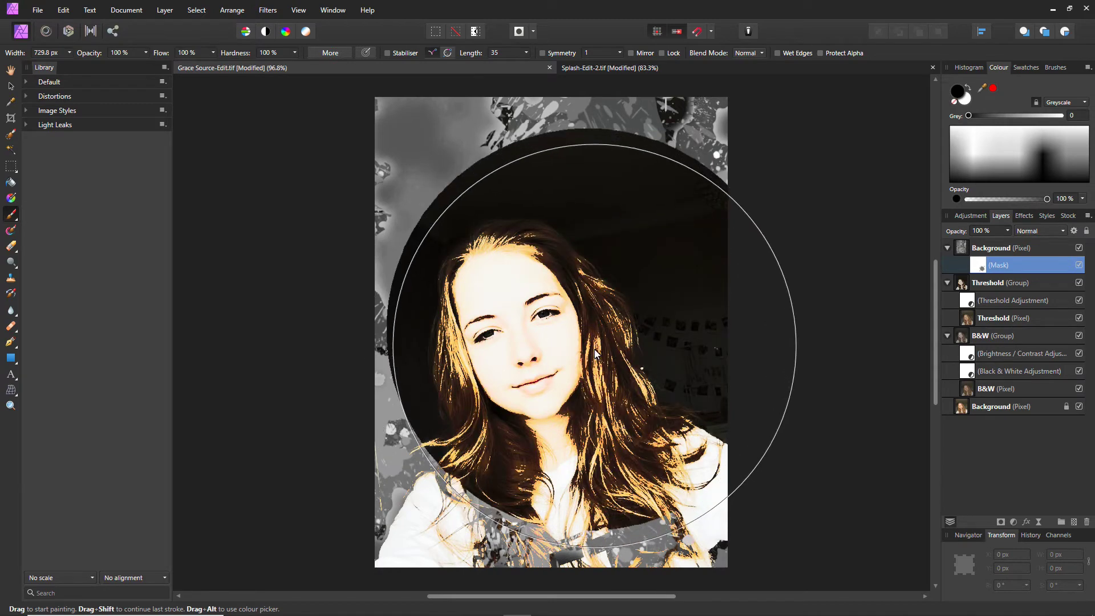
key("bracketleft")
key("bracketleft")
key("bracketleft")
key("bracketleft")
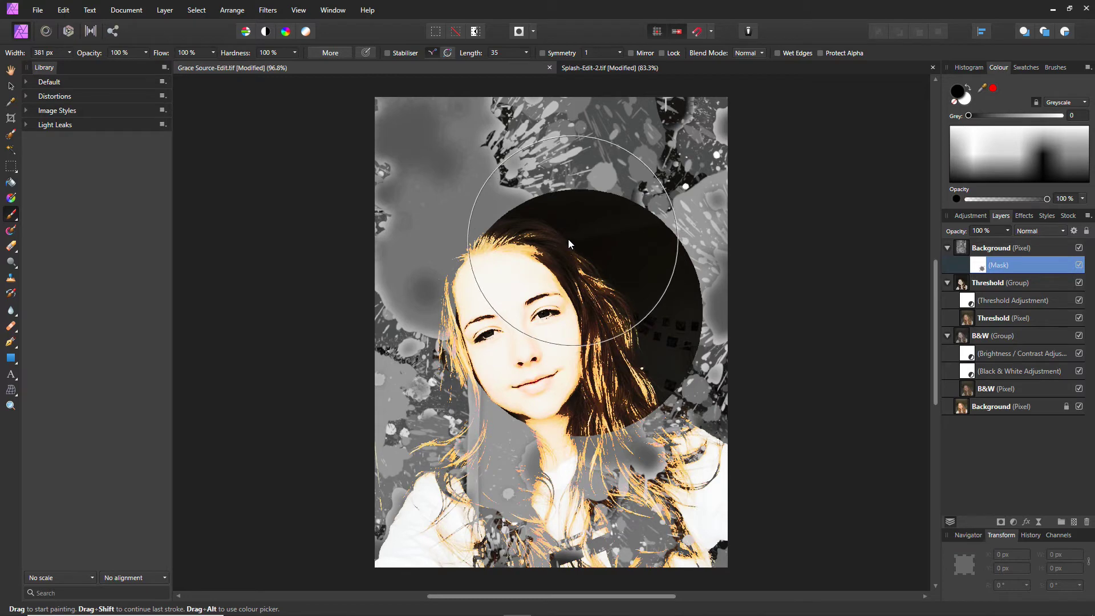
key("bracketleft")
key("bracketleft")
key("bracketleft")
key("bracketleft")
key("bracketleft")
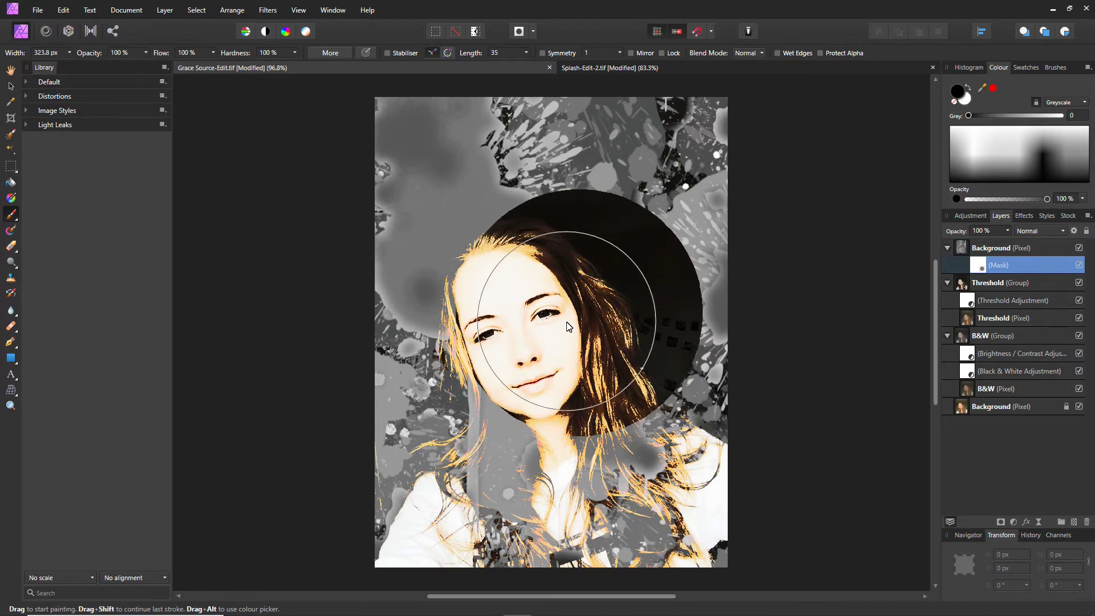
key("bracketleft")
key("bracketleft")
key("bracketleft")
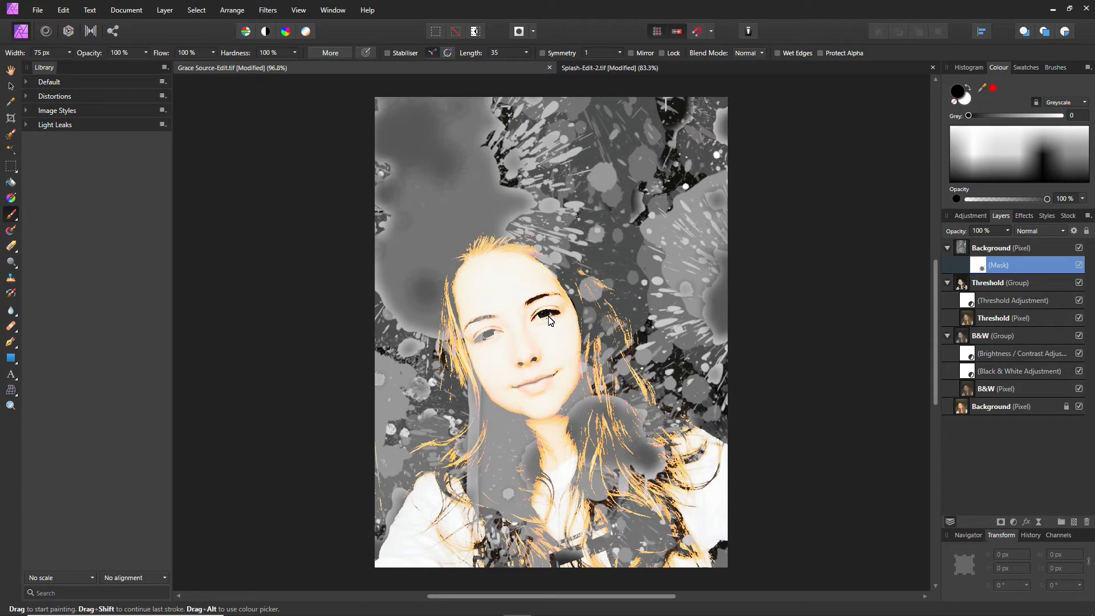
Reduce the brush width to 20.4 px and paint black over both irises and the lips on the splash layer's mask
scroll(550, 320, "up", 4)
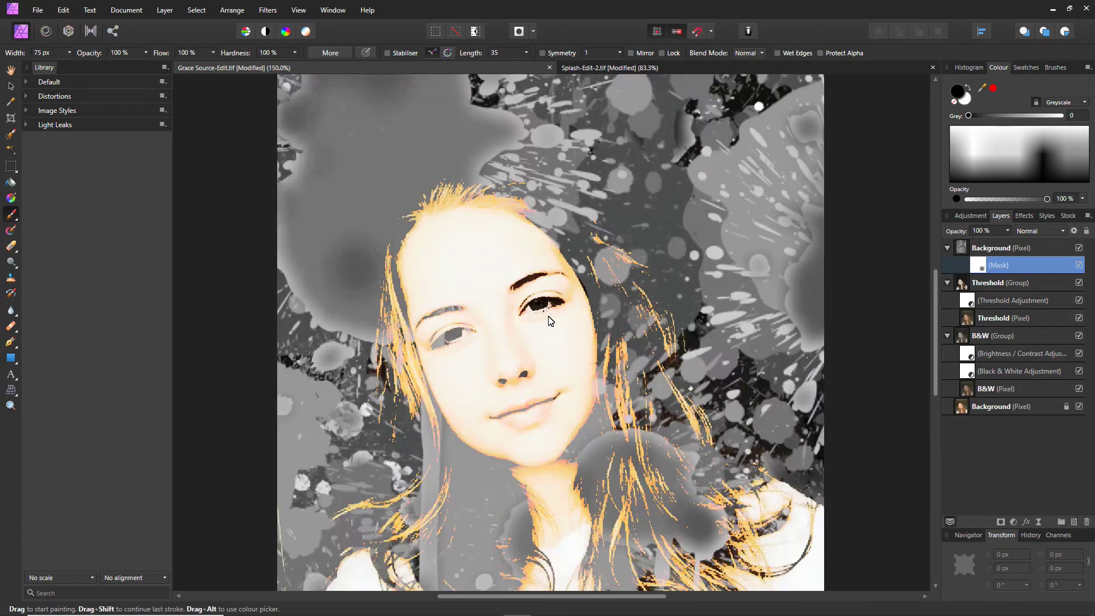
scroll(550, 320, "up", 1)
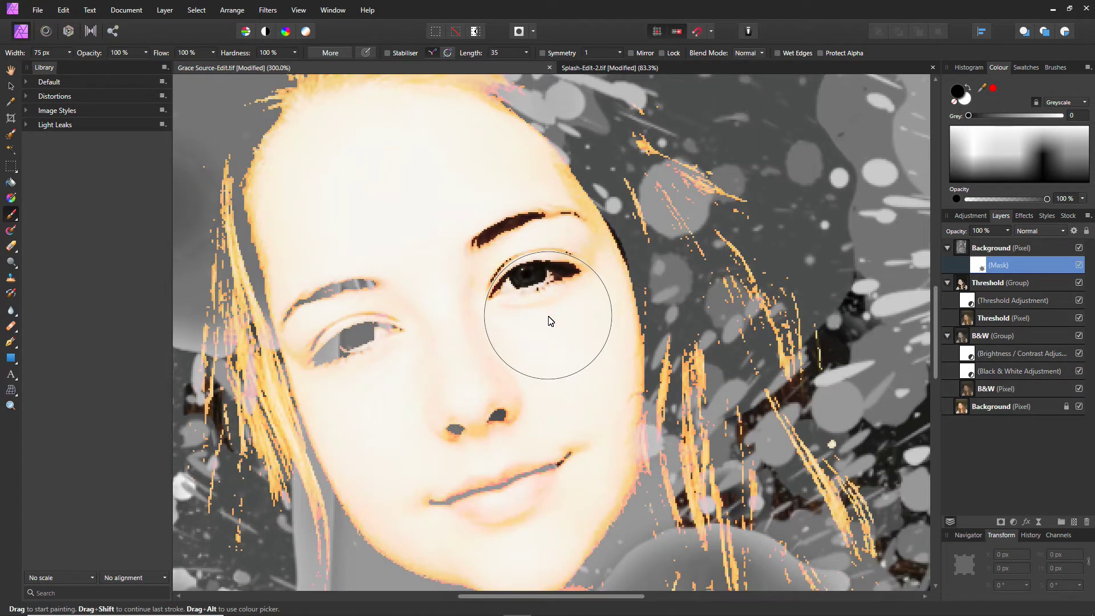
scroll(551, 320, "up", 1)
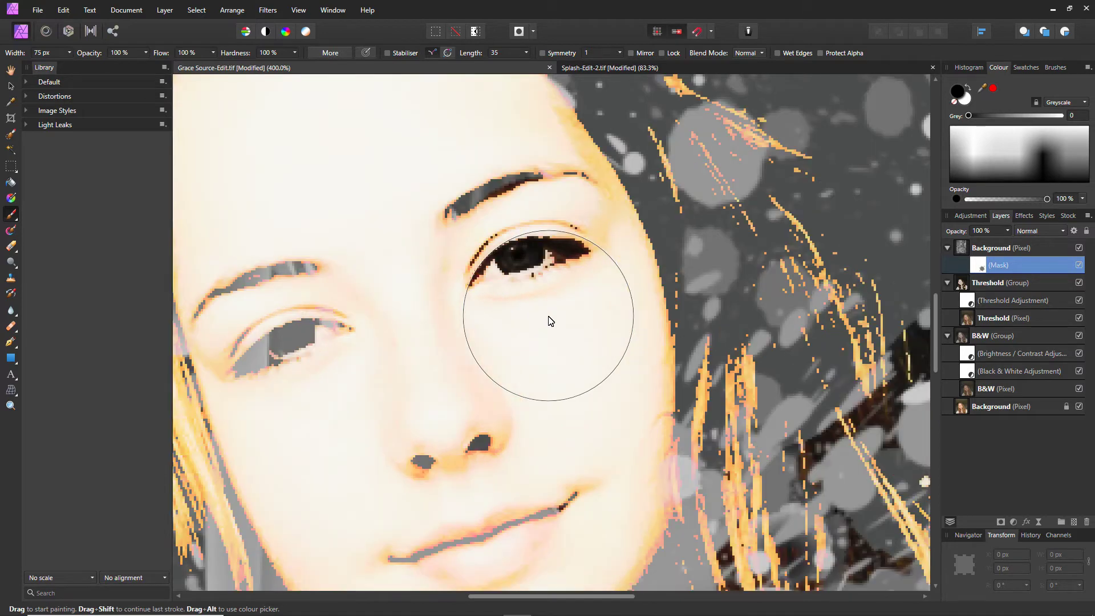
key("bracketleft")
key("bracketleft")
key("bracketleft")
key("bracketleft")
key("bracketleft")
key("bracketleft")
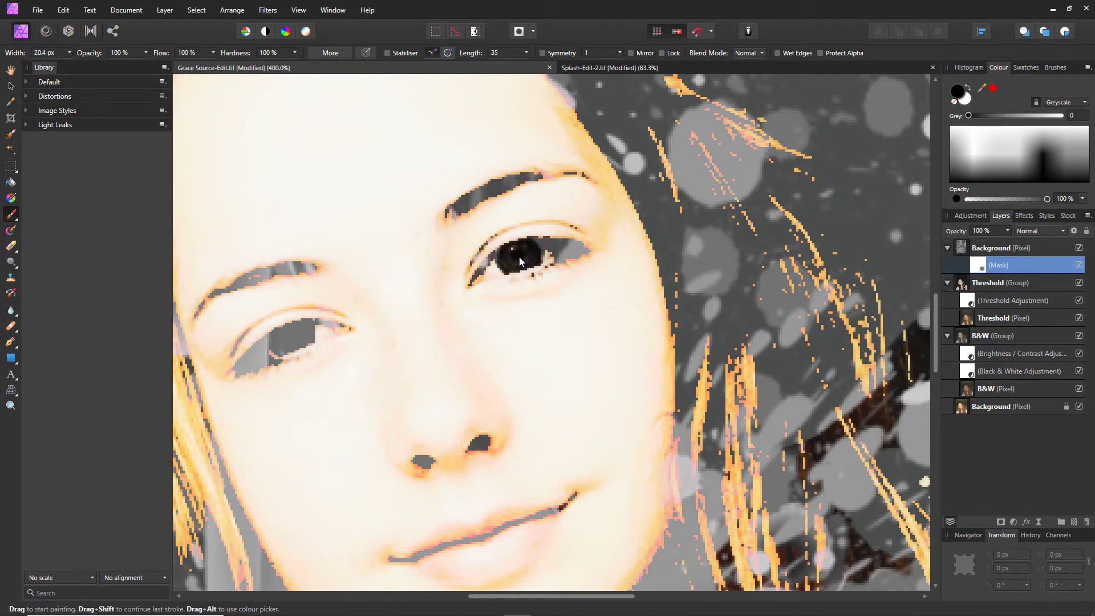
left_click(520, 257)
left_click(293, 342)
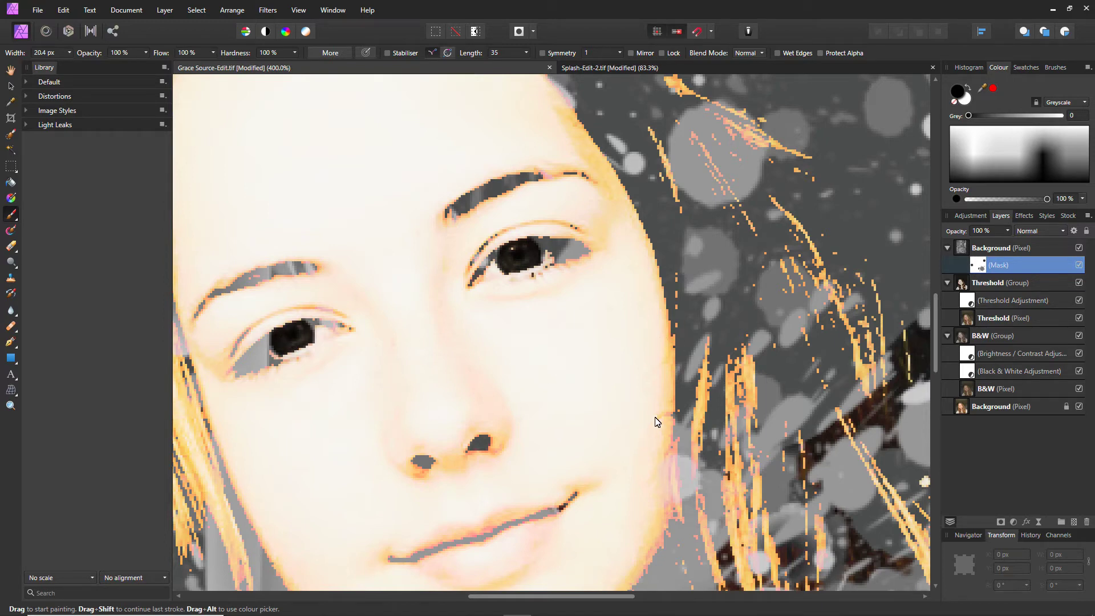
mouse_move(531, 525)
left_mouse_down()
mouse_move(440, 566)
mouse_move(453, 570)
left_mouse_up()
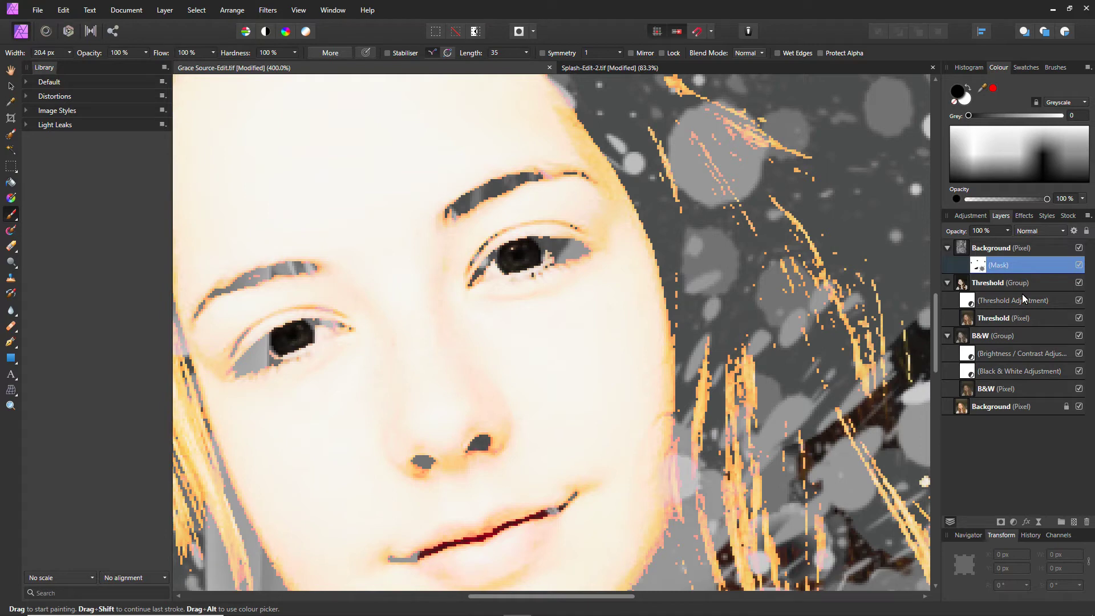
Add a mask to the Threshold pixel layer inside the Threshold group and expand the layer to show the mask
left_click(1009, 301)
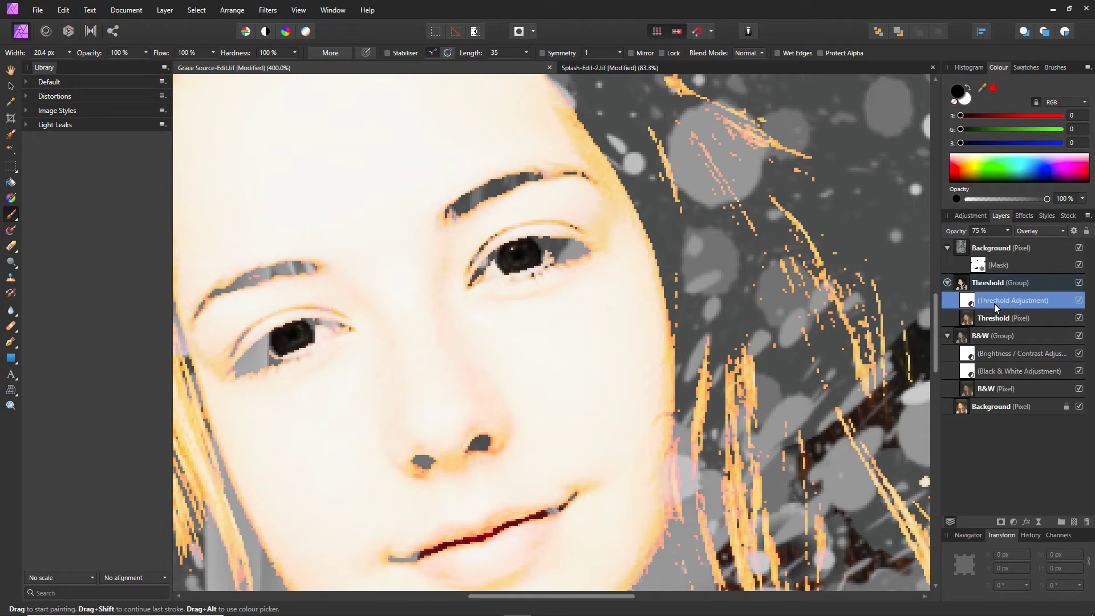
left_click(993, 323)
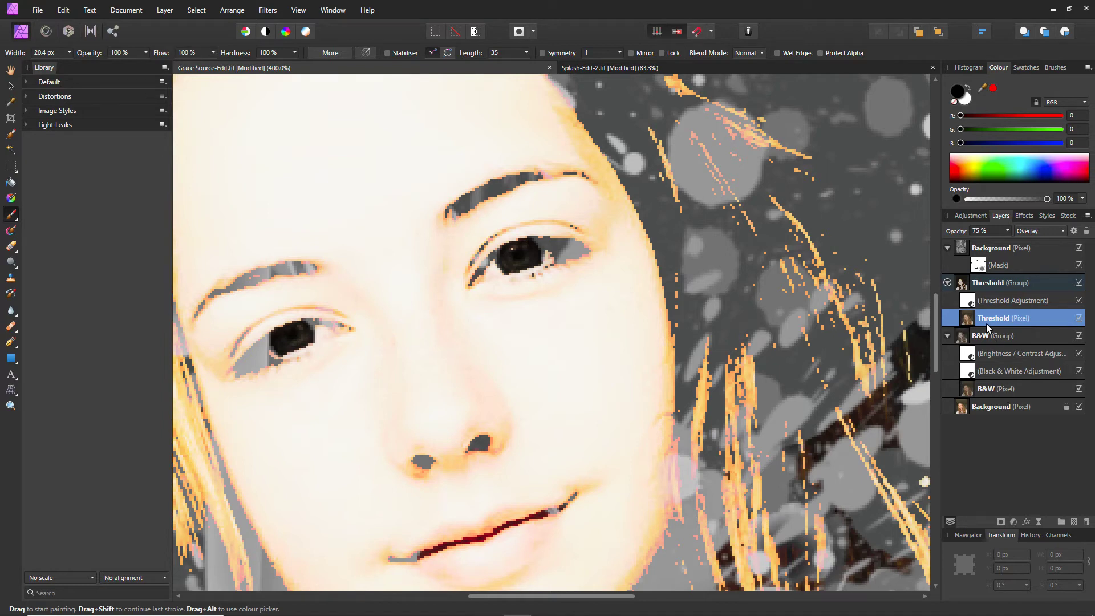
left_click(1001, 523)
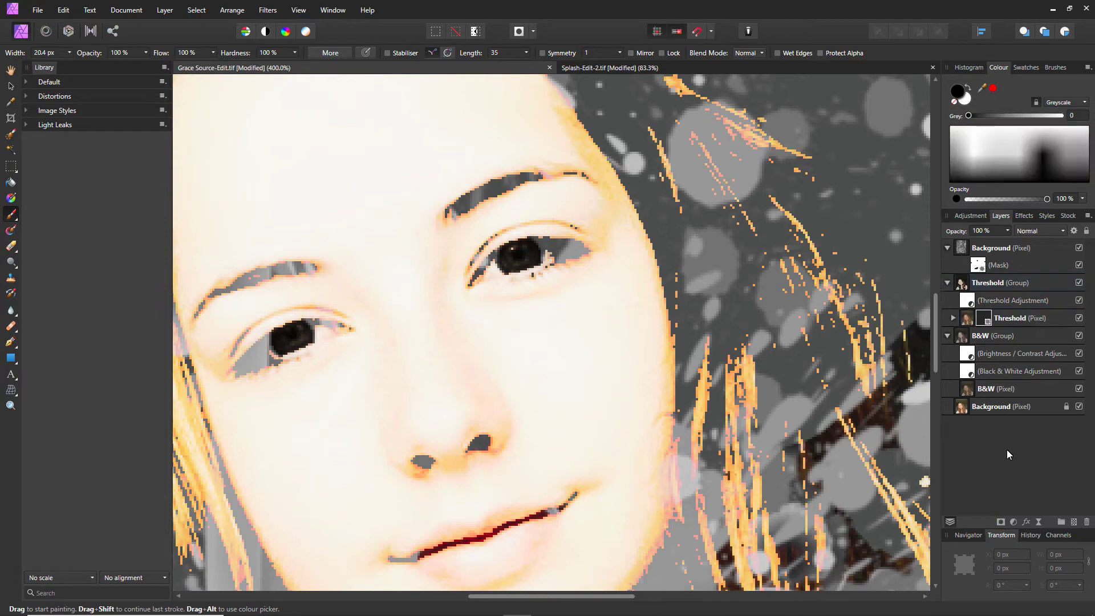
left_click(953, 319)
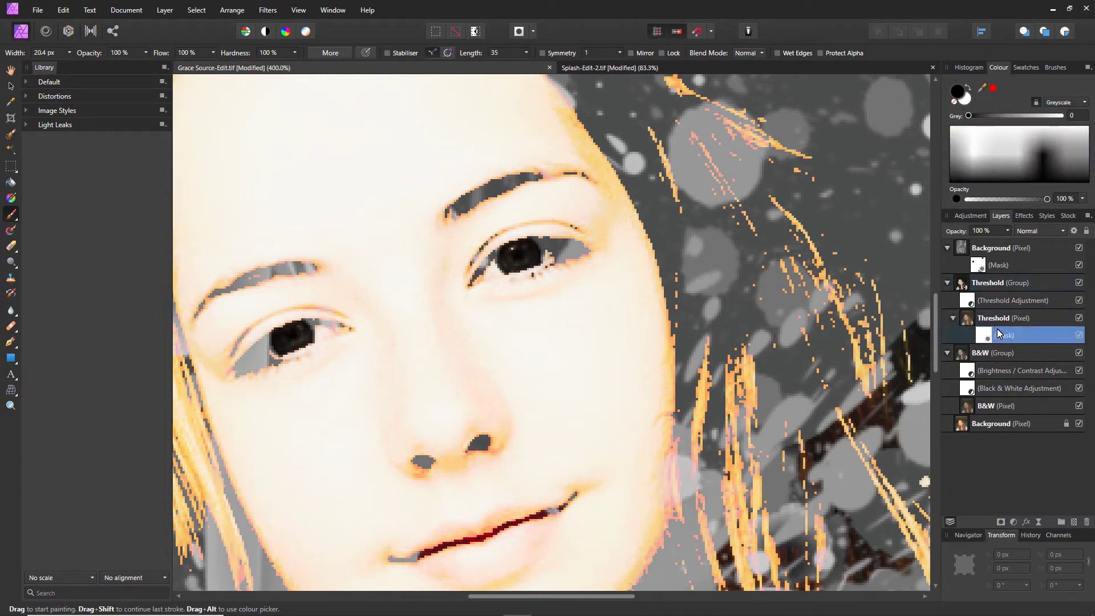
Paint black over both irises and the lips on the Threshold pixel layer's mask
left_click(817, 383)
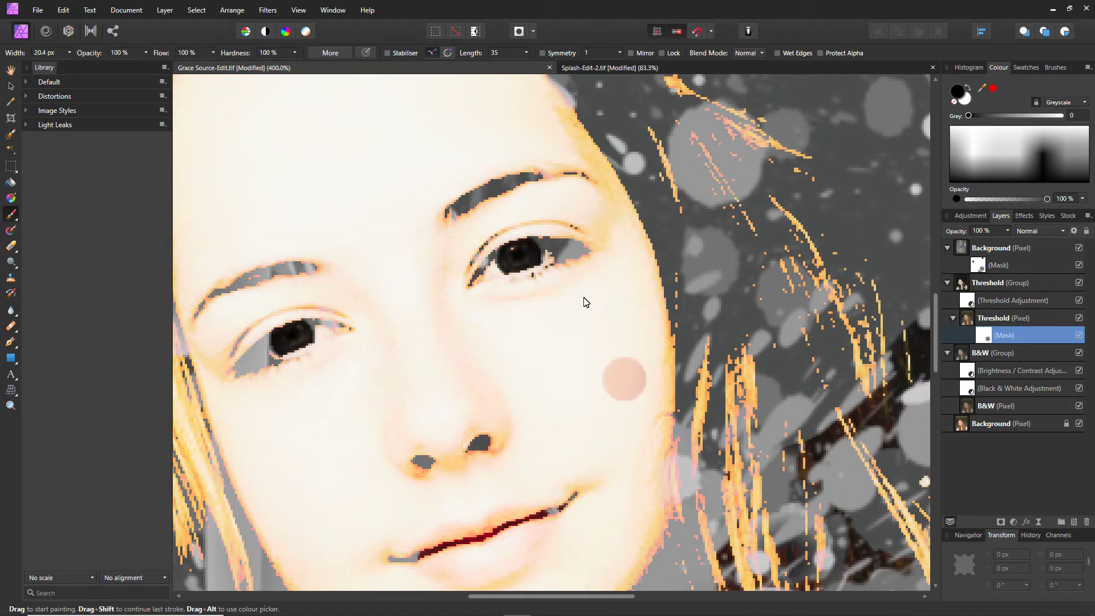
left_click(521, 261)
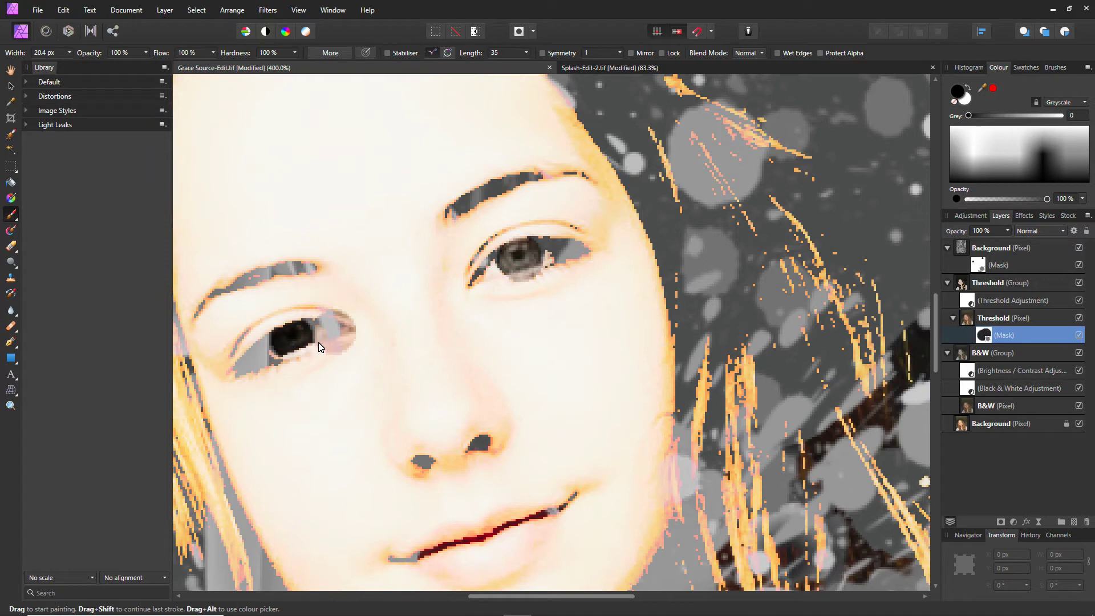
left_click(299, 338)
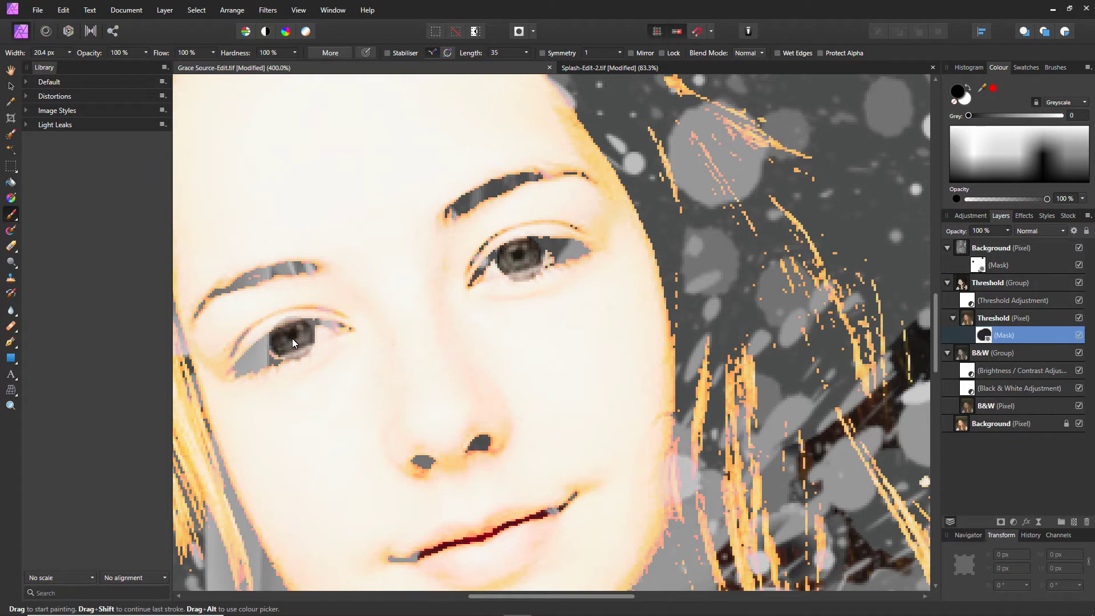
left_click(293, 341)
left_click(398, 411)
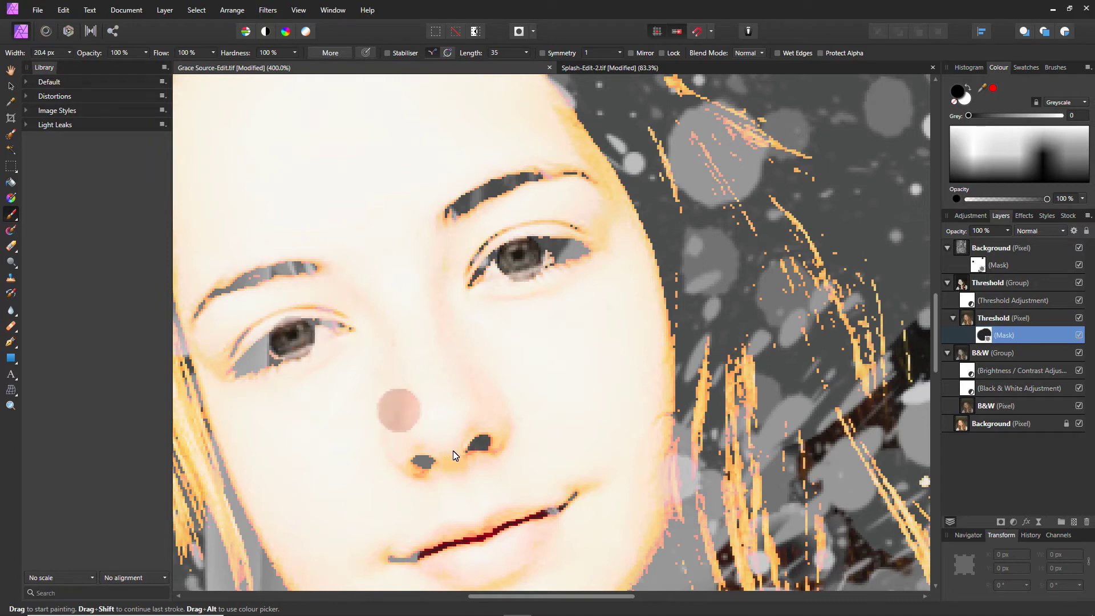
left_click(532, 522)
mouse_move(503, 539)
left_mouse_down()
mouse_move(442, 556)
mouse_move(491, 564)
mouse_move(523, 531)
left_mouse_up()
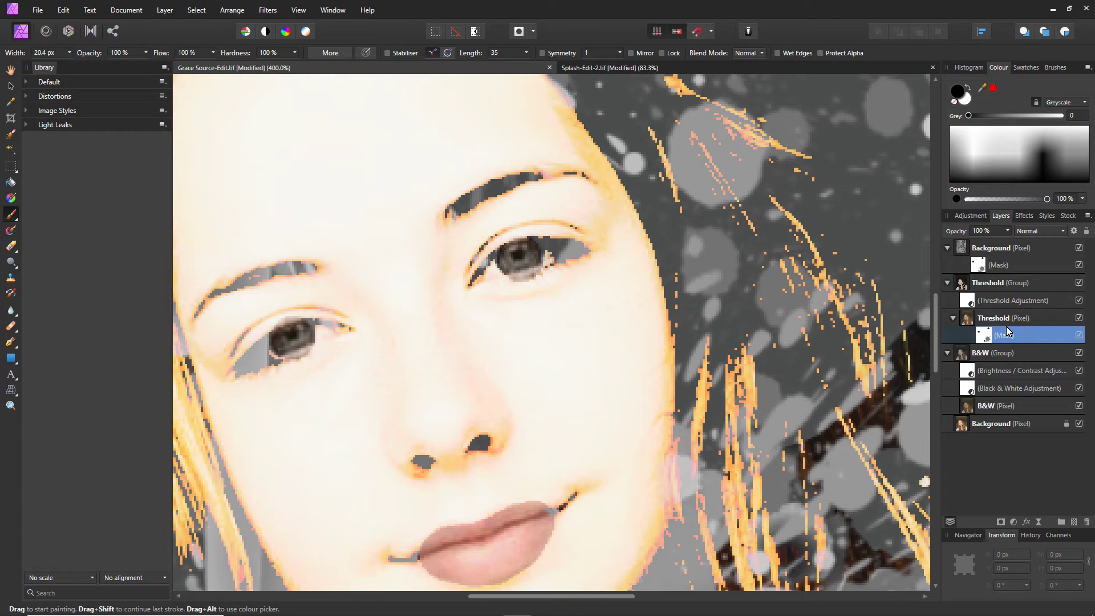
Add a new pixel layer above the splash layer and name it Lips
left_click(994, 251)
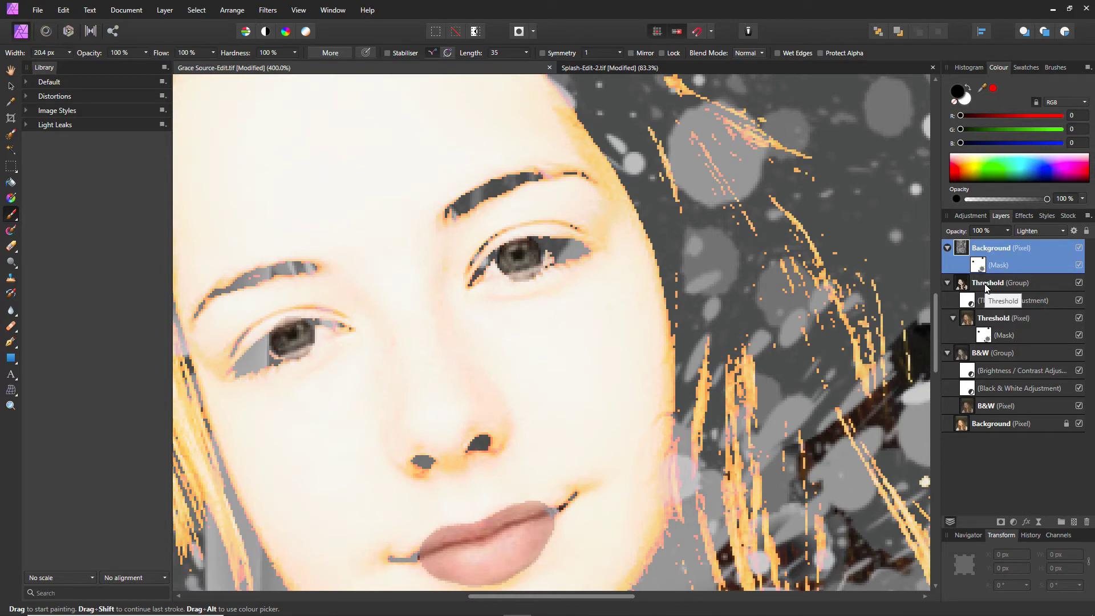
key("ctrl+shift+n")
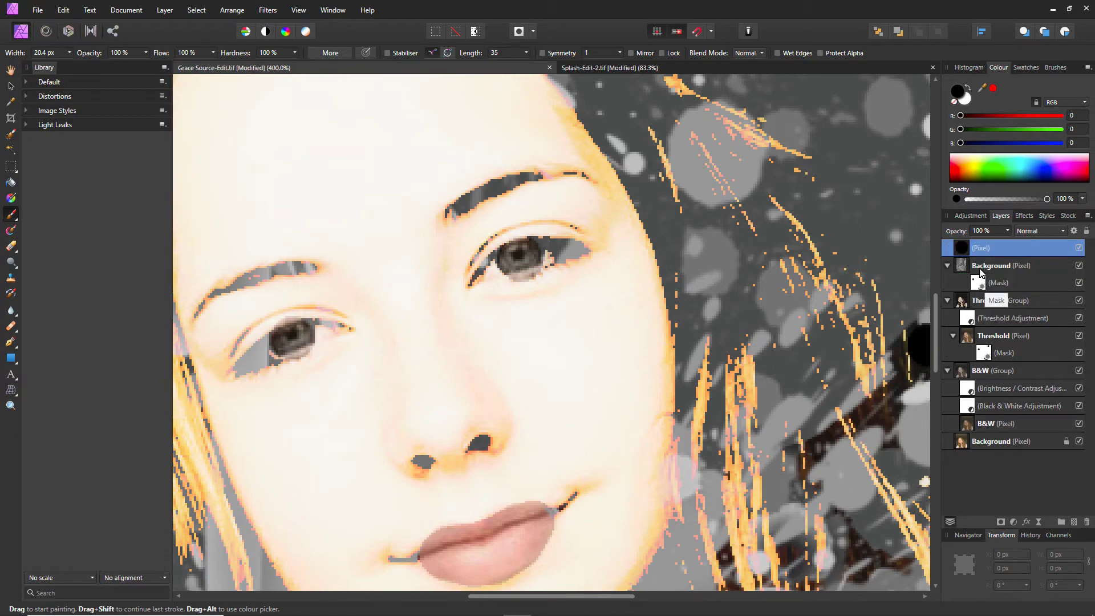
double_click(985, 249)
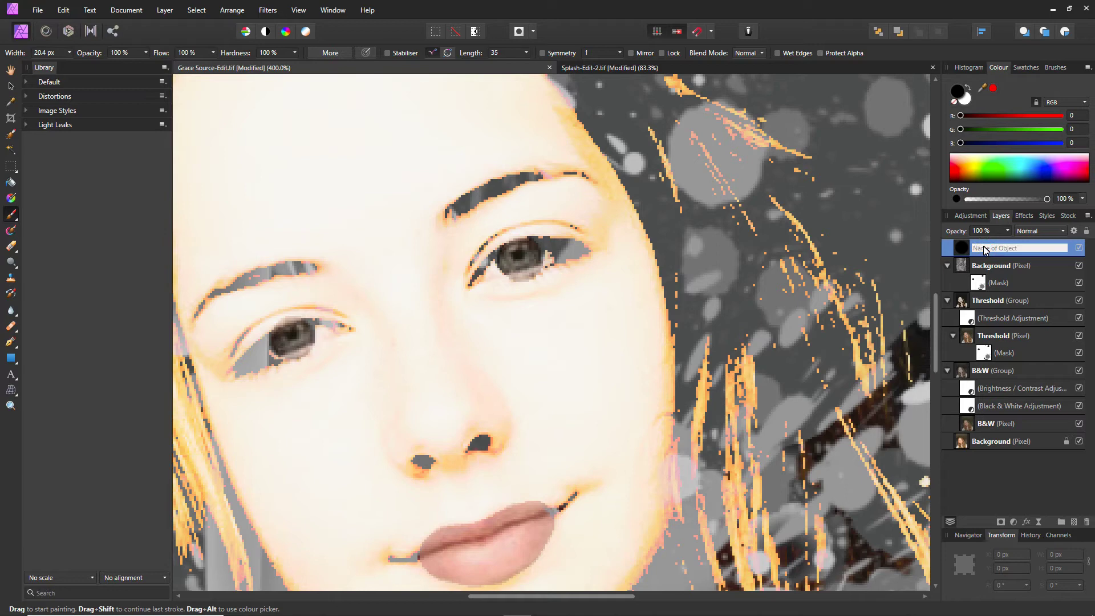
type("L")
key("Escape")
double_click(984, 250)
type("Lips")
key("Return")
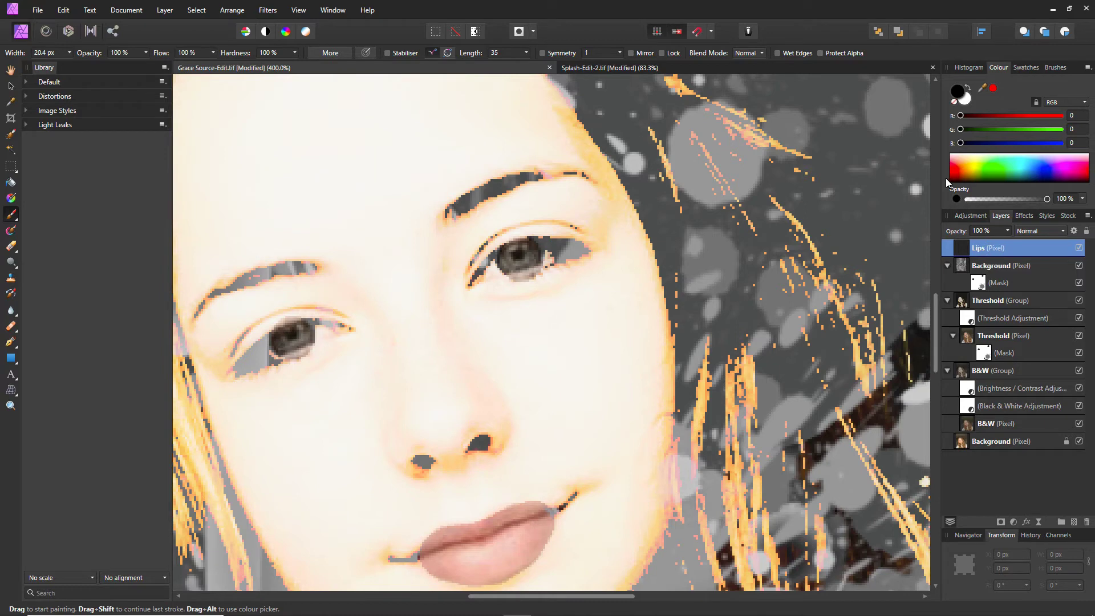
Set the brush colour to red (R 245, G 0, B 0) and paint over the whole mouth on the Lips layer
mouse_move(957, 176)
left_mouse_down()
mouse_move(950, 184)
mouse_move(946, 168)
left_mouse_up()
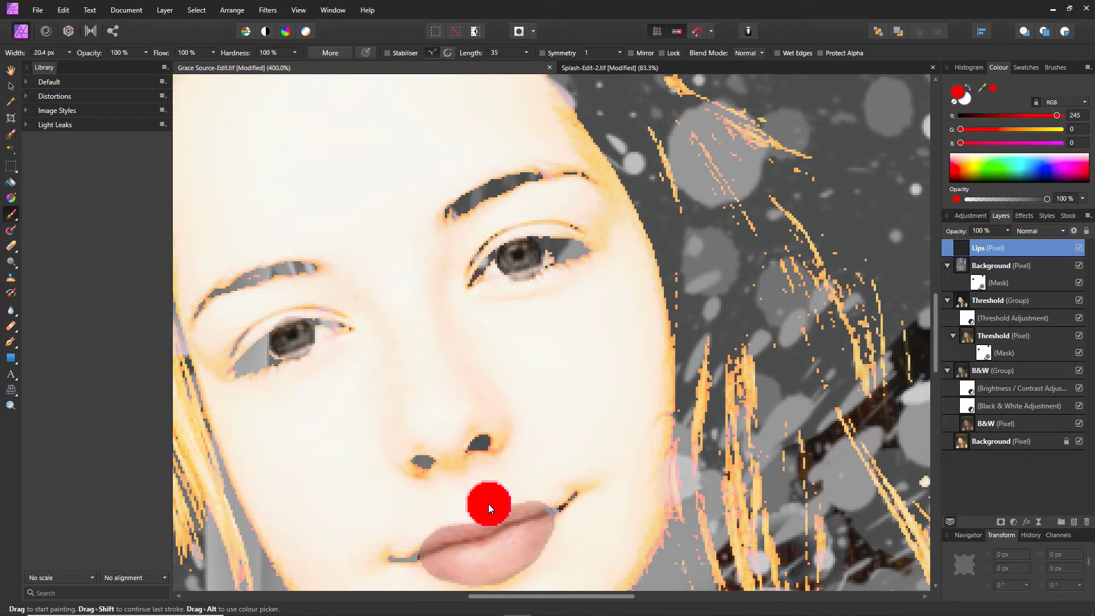
scroll(493, 545, "down", 6)
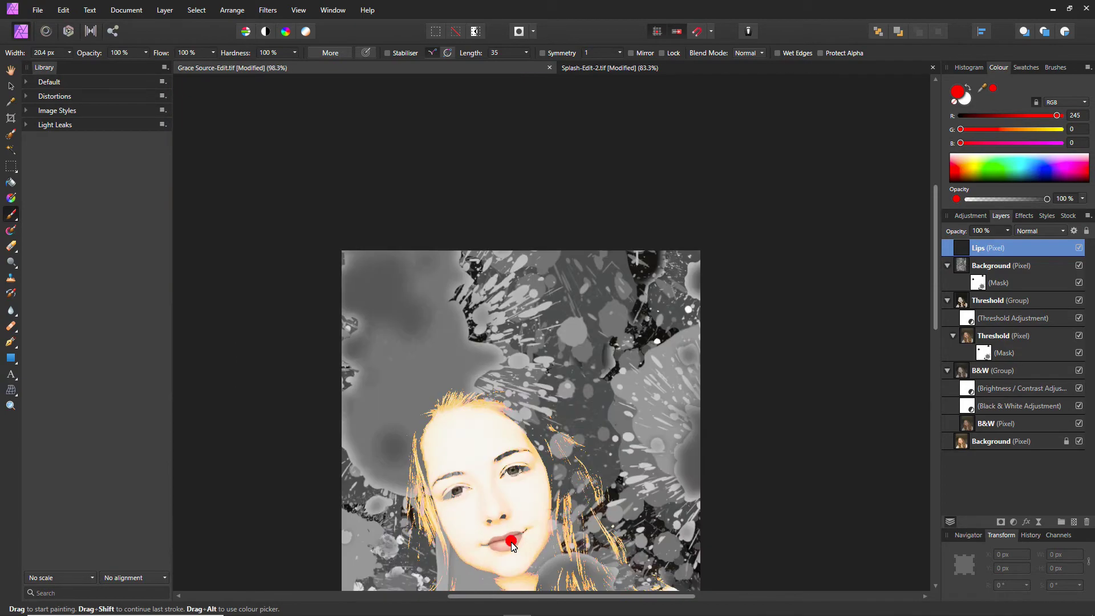
scroll(511, 542, "up", 12)
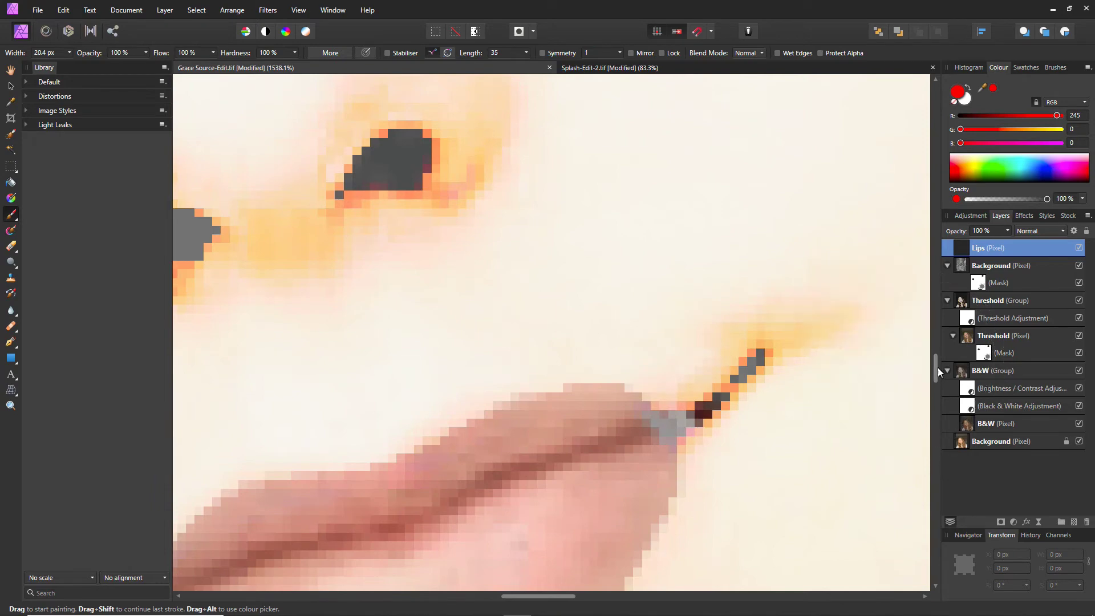
left_click_drag(935, 365, 936, 382)
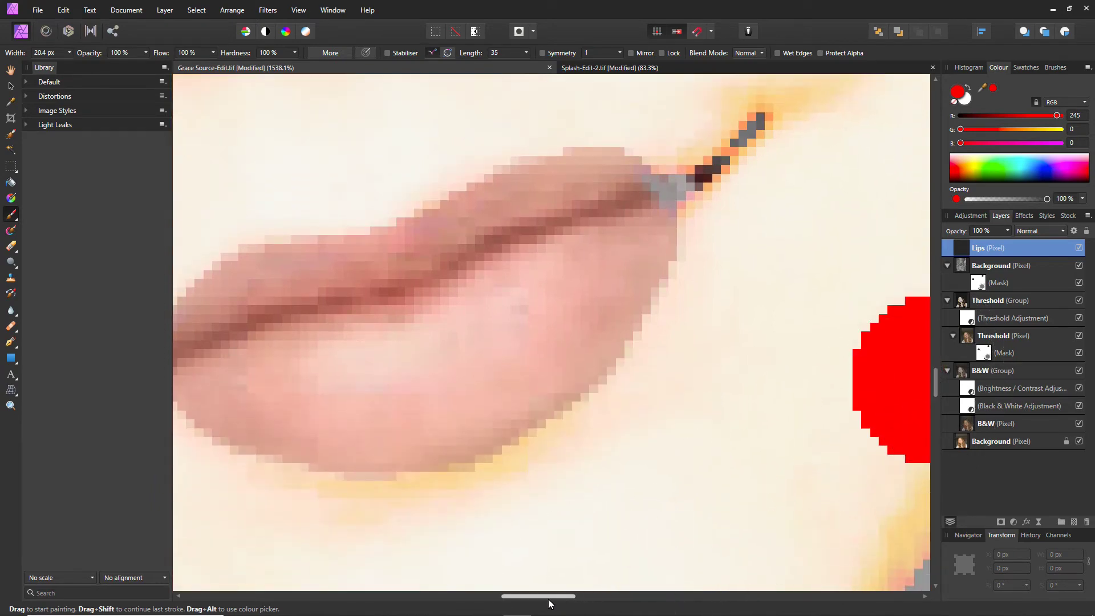
left_click_drag(549, 598, 528, 593)
left_click(368, 376)
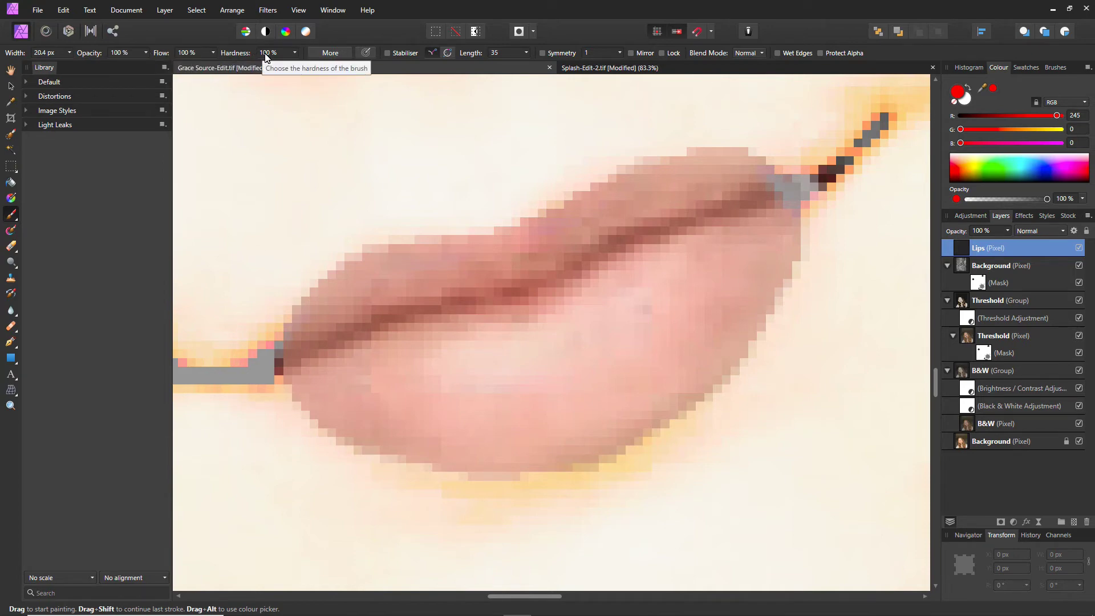
left_click(437, 290)
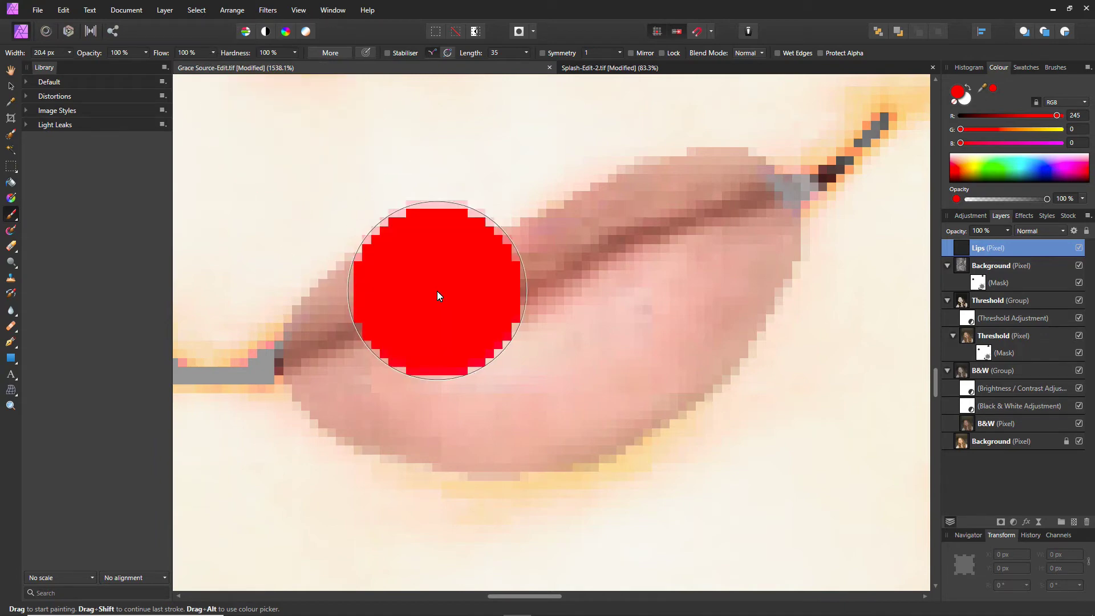
left_click(443, 324)
mouse_move(442, 324)
left_mouse_down()
mouse_move(397, 333)
mouse_move(371, 356)
left_mouse_up()
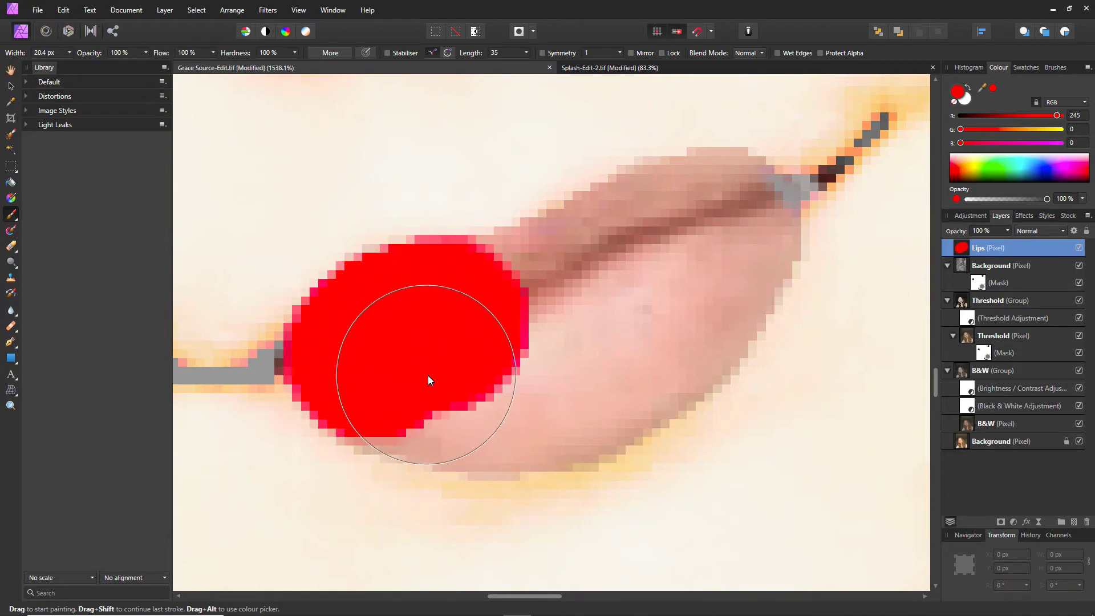
mouse_move(433, 376)
left_mouse_down()
mouse_move(513, 391)
mouse_move(490, 400)
mouse_move(452, 393)
mouse_move(575, 379)
mouse_move(622, 352)
mouse_move(607, 366)
mouse_move(720, 236)
mouse_move(659, 325)
left_mouse_up()
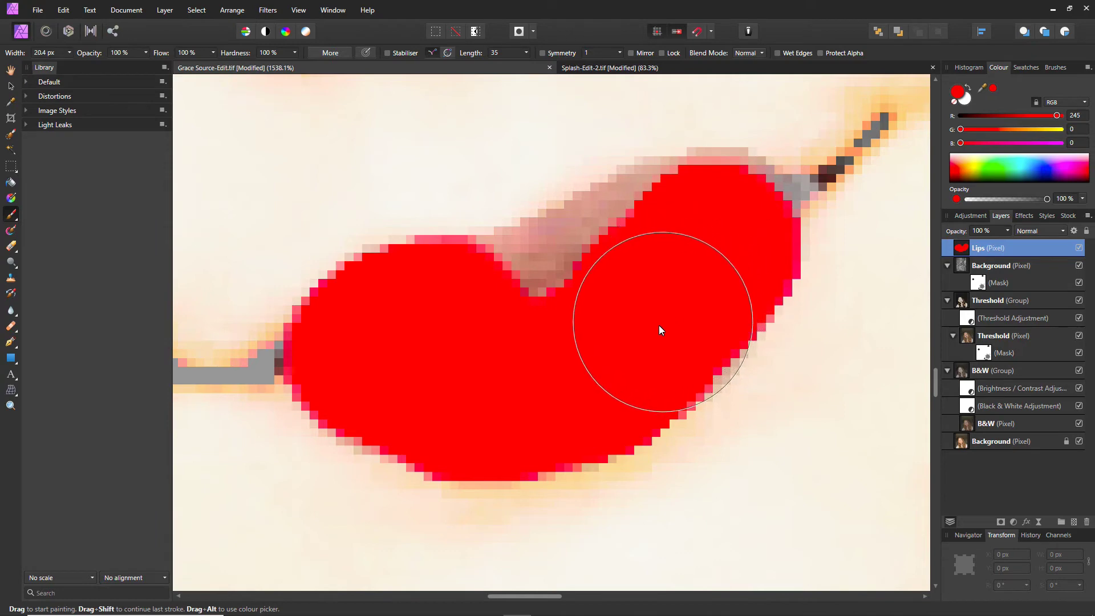
mouse_move(658, 249)
left_mouse_down()
mouse_move(711, 239)
mouse_move(665, 247)
mouse_move(547, 323)
mouse_move(503, 337)
left_mouse_up()
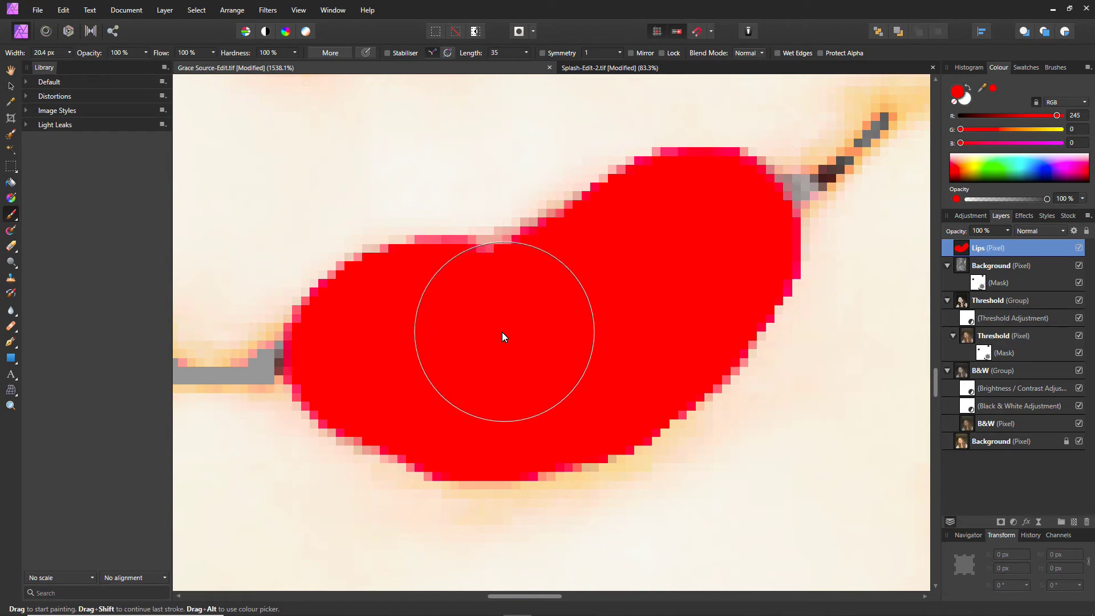
left_click(495, 331)
Set the Lips layer's blend mode to Colour and its opacity to 75%
scroll(536, 324, "down", 8)
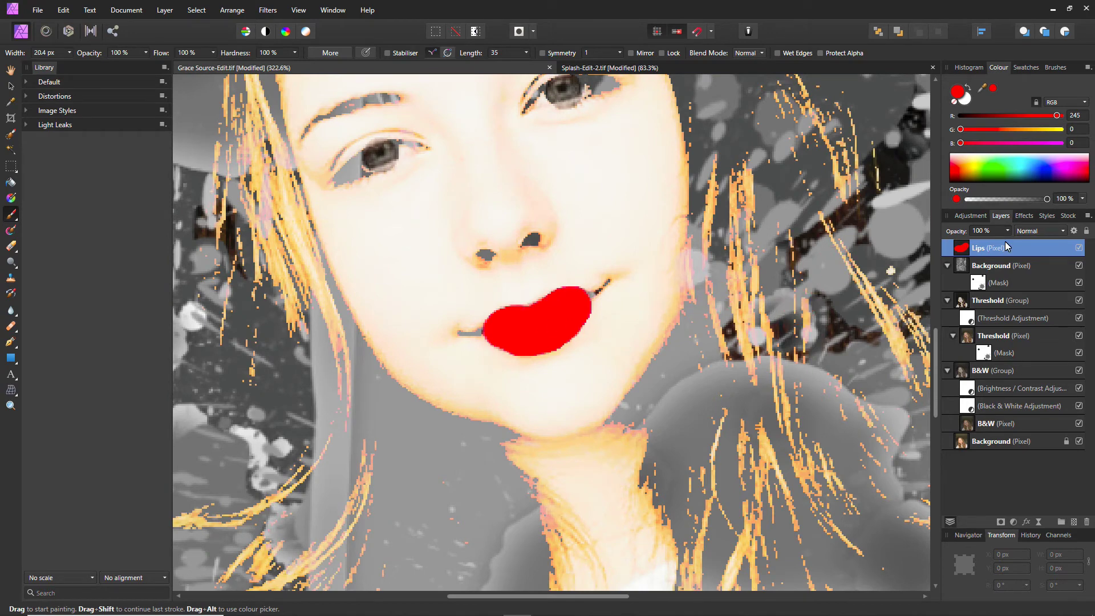
left_click(1036, 235)
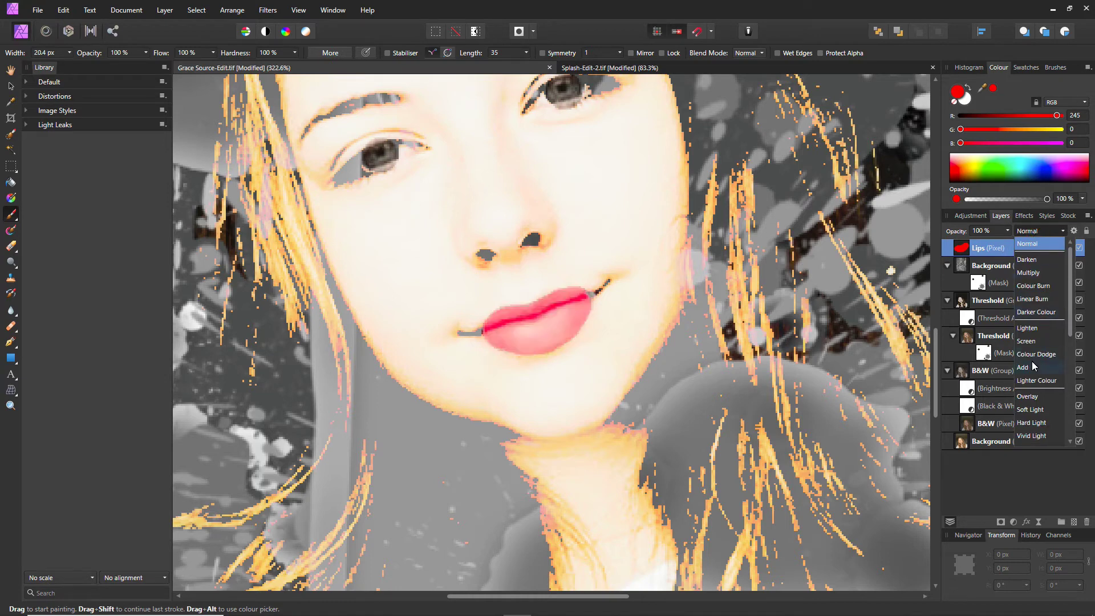
scroll(1034, 365, "down", 3)
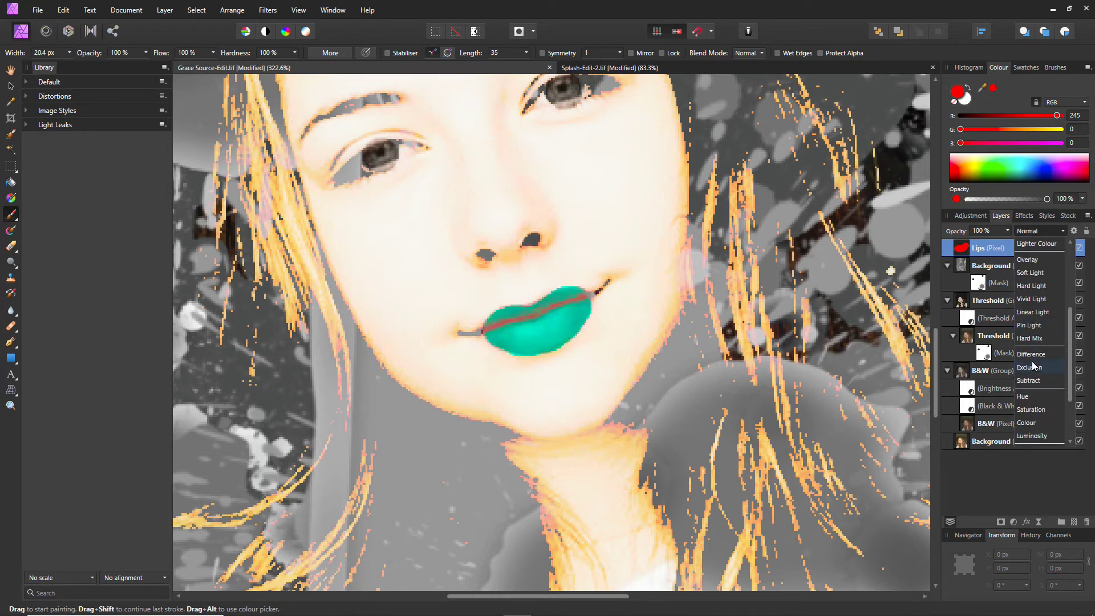
scroll(1034, 366, "down", 2)
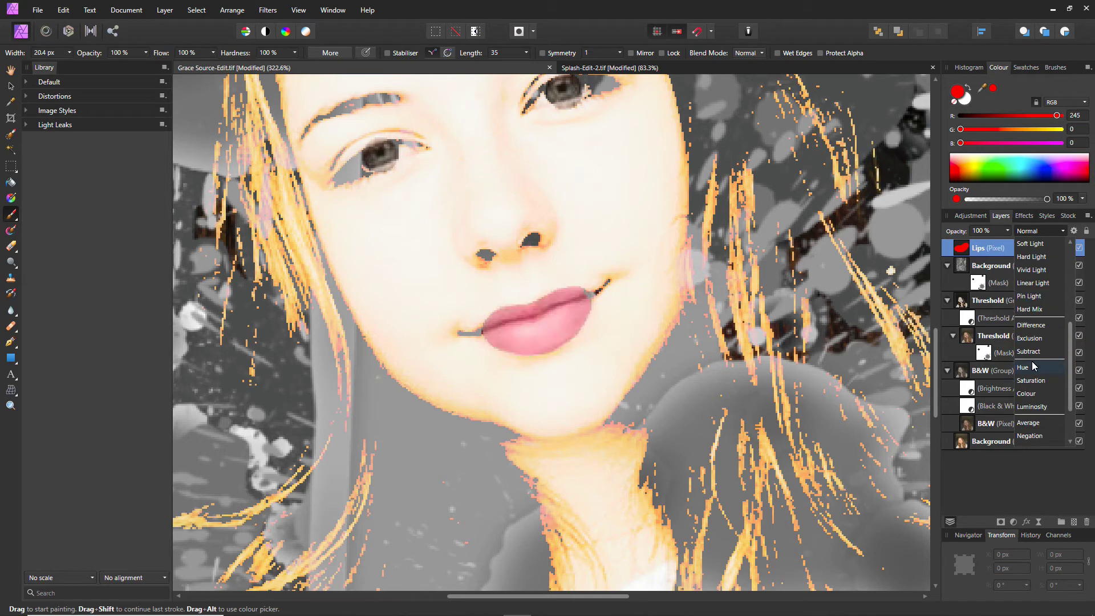
left_click(1031, 393)
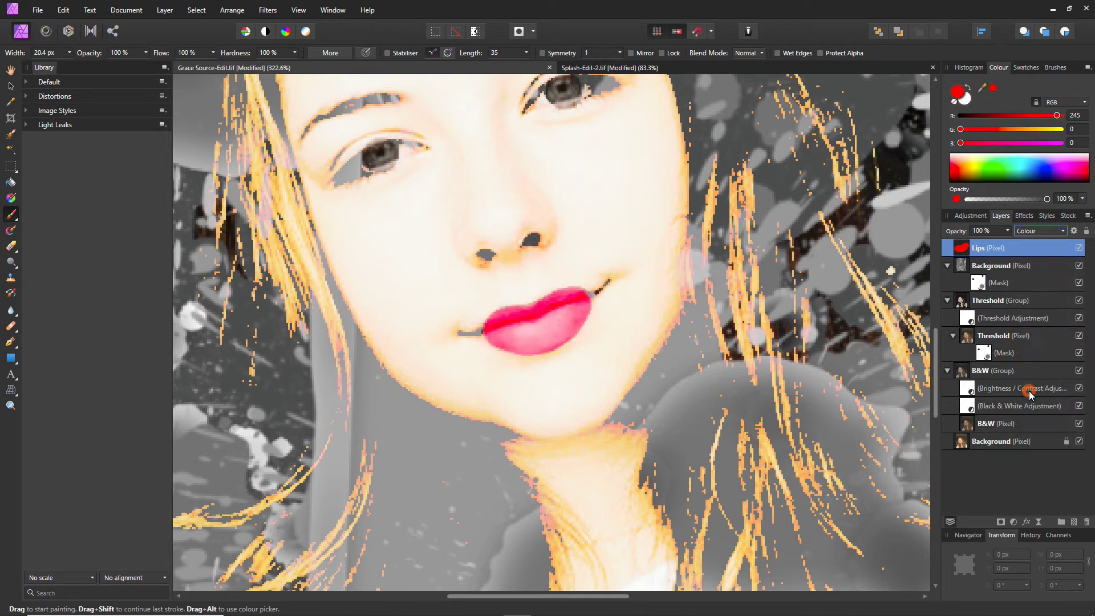
left_click(1008, 231)
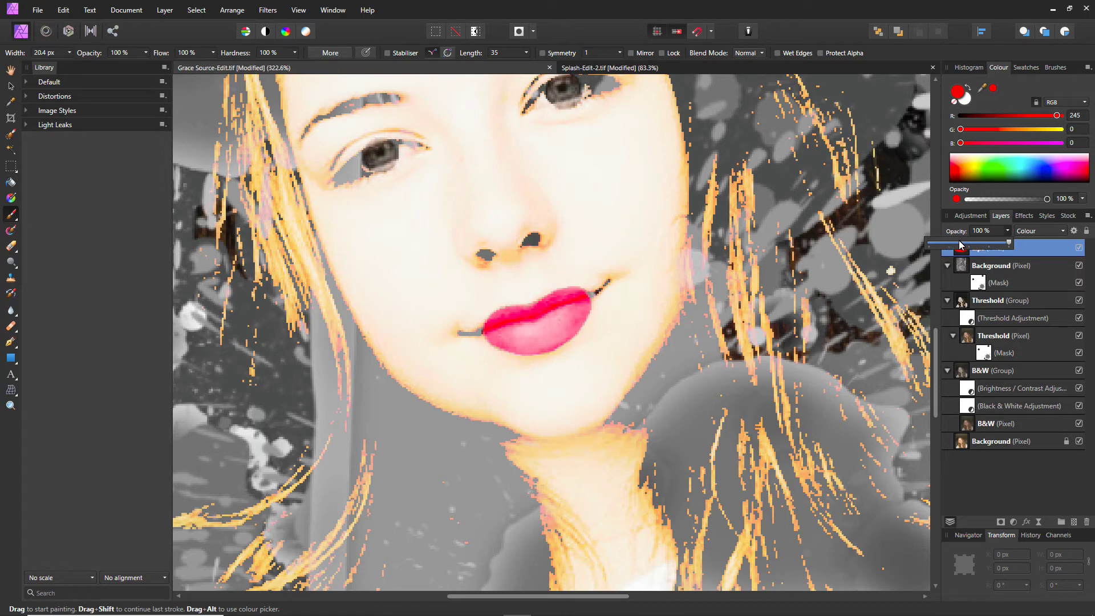
mouse_move(1009, 242)
left_mouse_down()
mouse_move(897, 251)
mouse_move(1024, 251)
left_mouse_up()
left_click_drag(1010, 245, 988, 244)
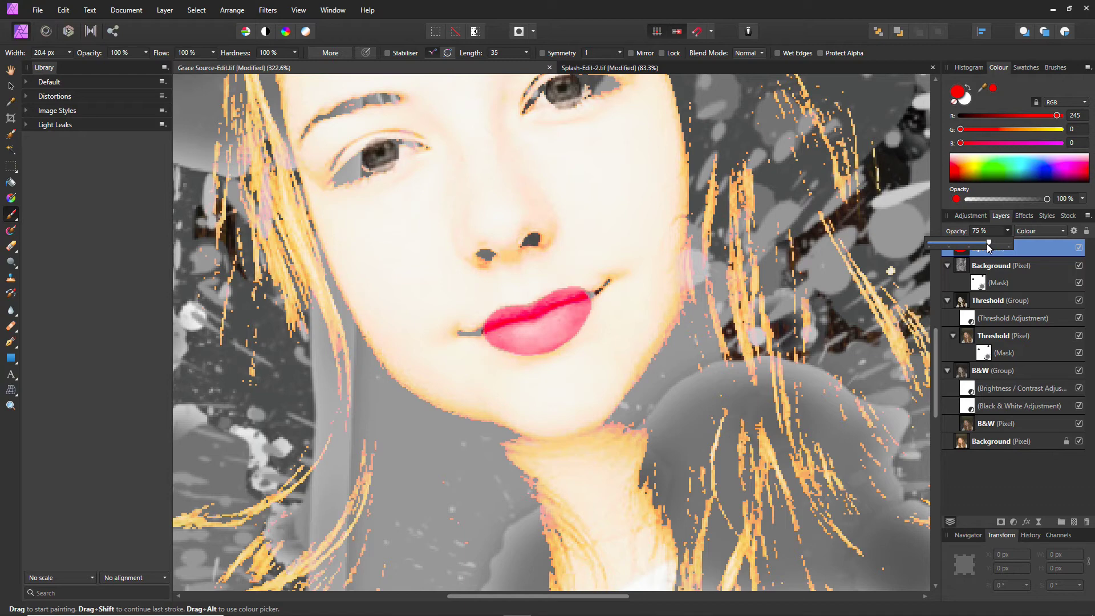
Add a new pixel layer above the Lips layer
left_click(1019, 275)
left_click(1037, 261)
left_click(1040, 263)
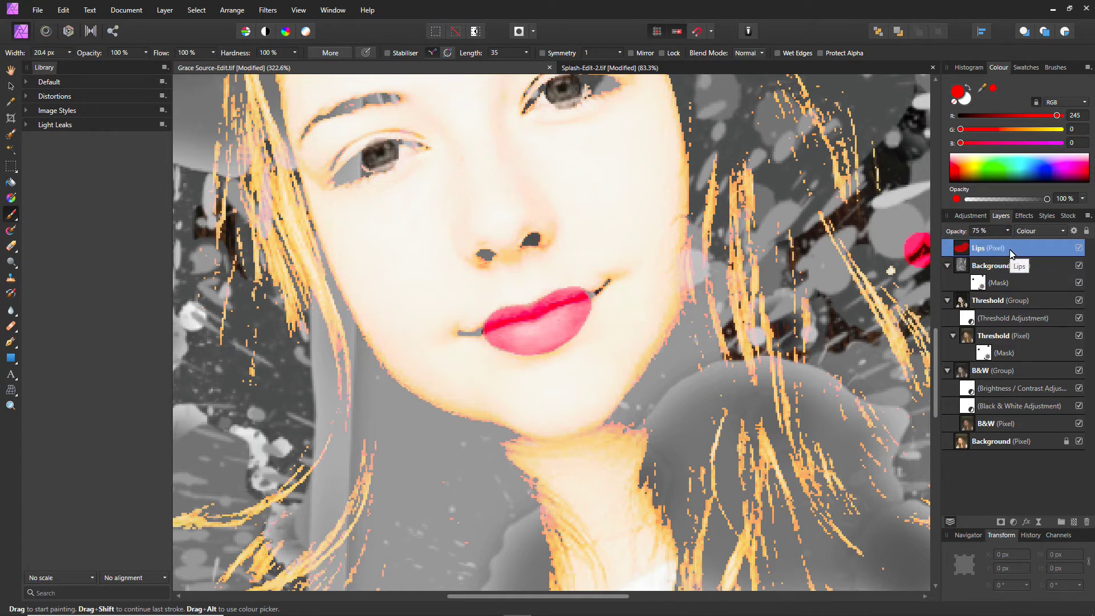
key("ctrl+shift+n")
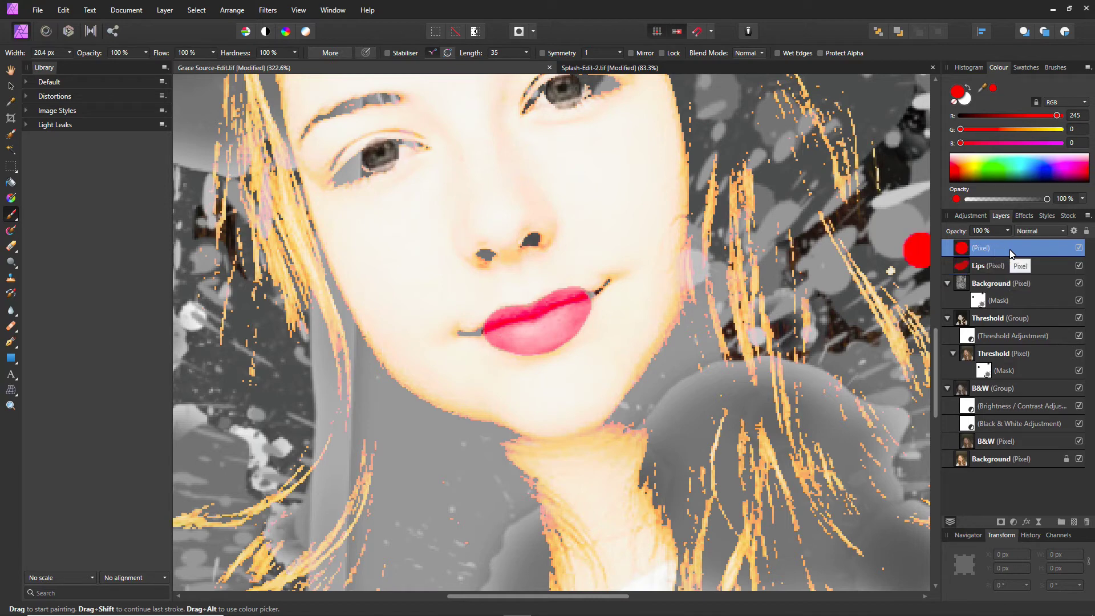
left_click_drag(935, 361, 933, 336)
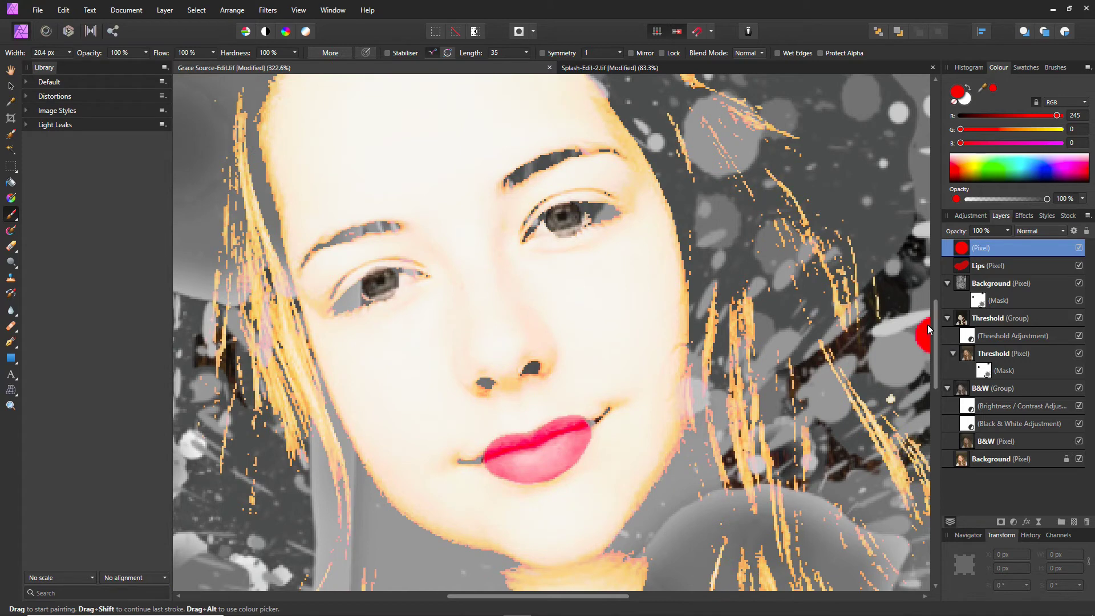
Set the brush colour to blue (R 35, G 20, B 255) and paint over both irises on the new layer with a 12.6 px brush
left_click(1044, 169)
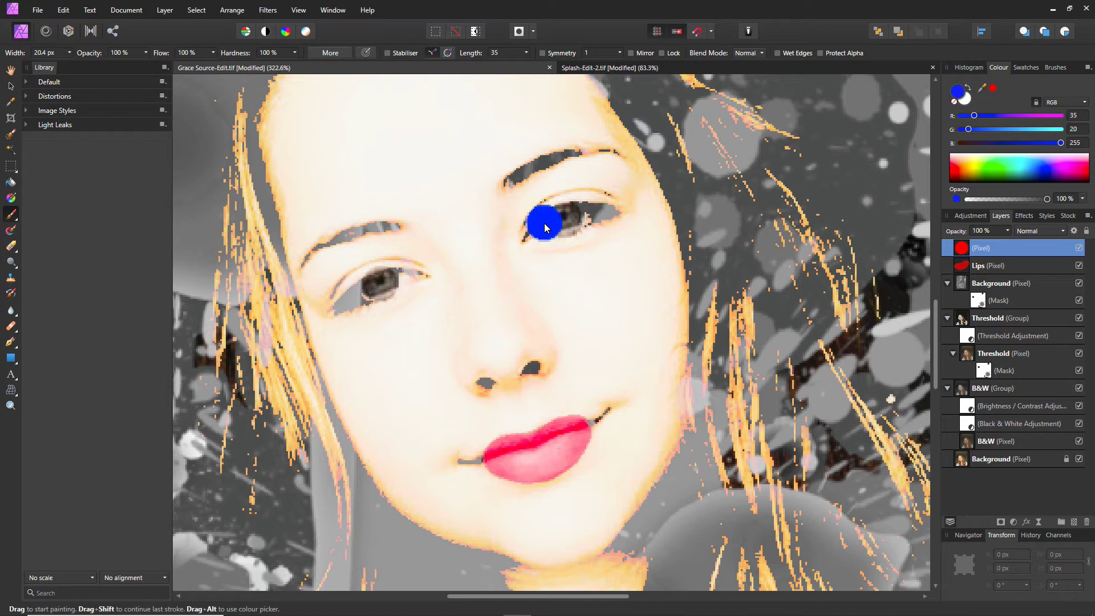
key("ctrl+plus")
key("ctrl+plus")
key("ctrl+plus")
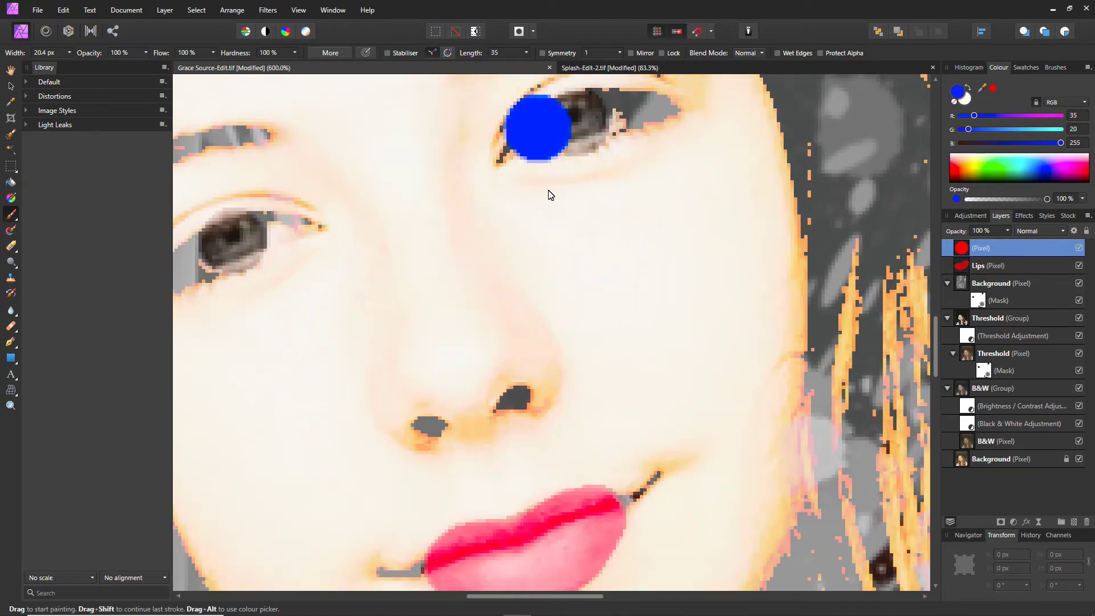
key("bracketleft")
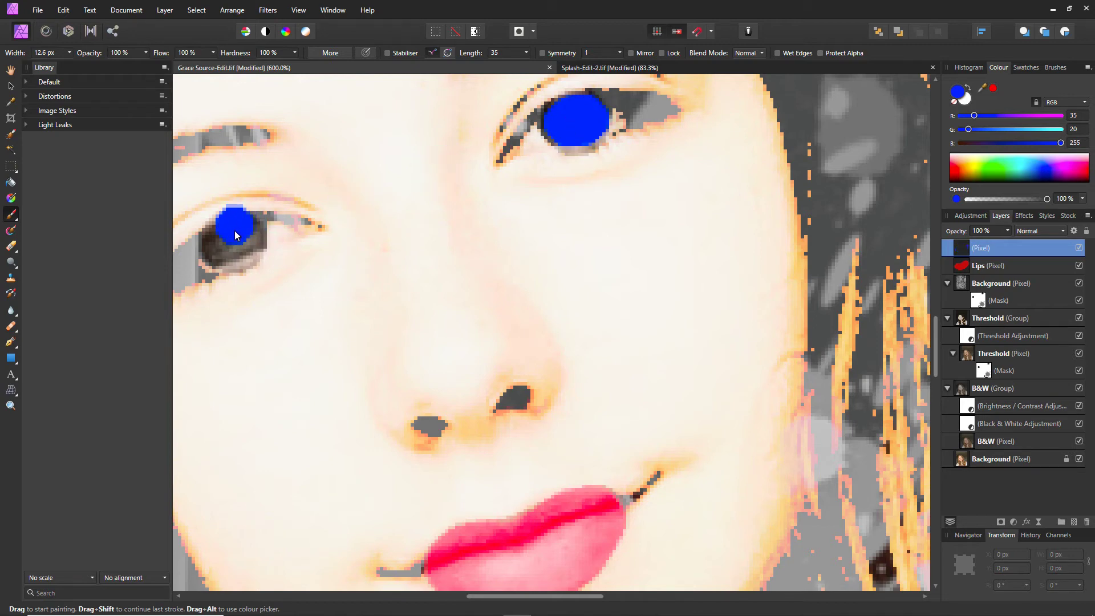
left_click_drag(232, 236, 232, 239)
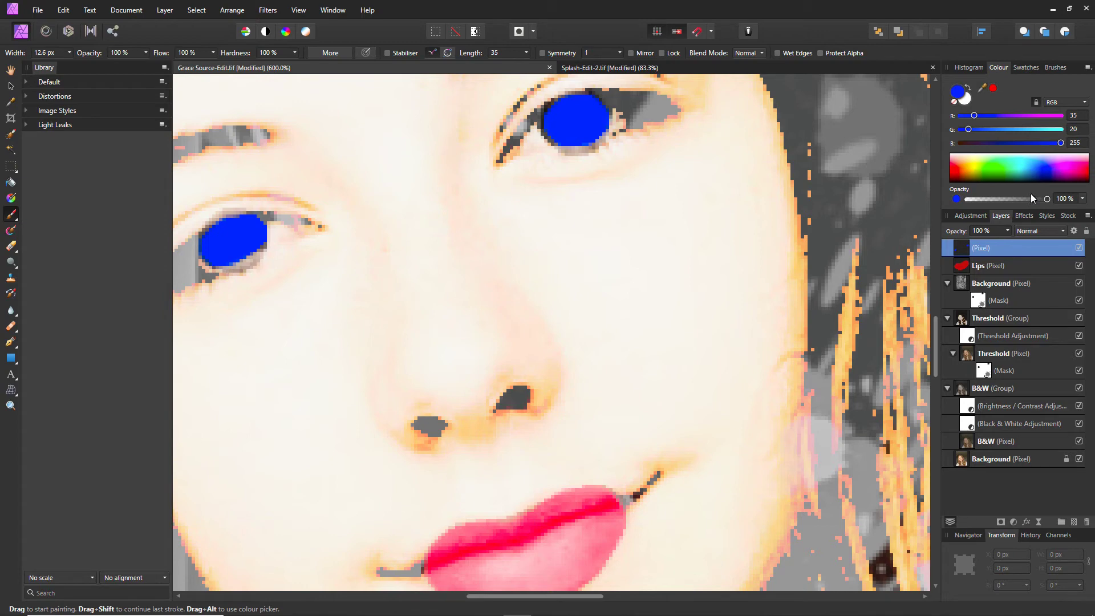
Set the blue iris layer's blend mode to Colour and its opacity to 40%
left_click(1052, 231)
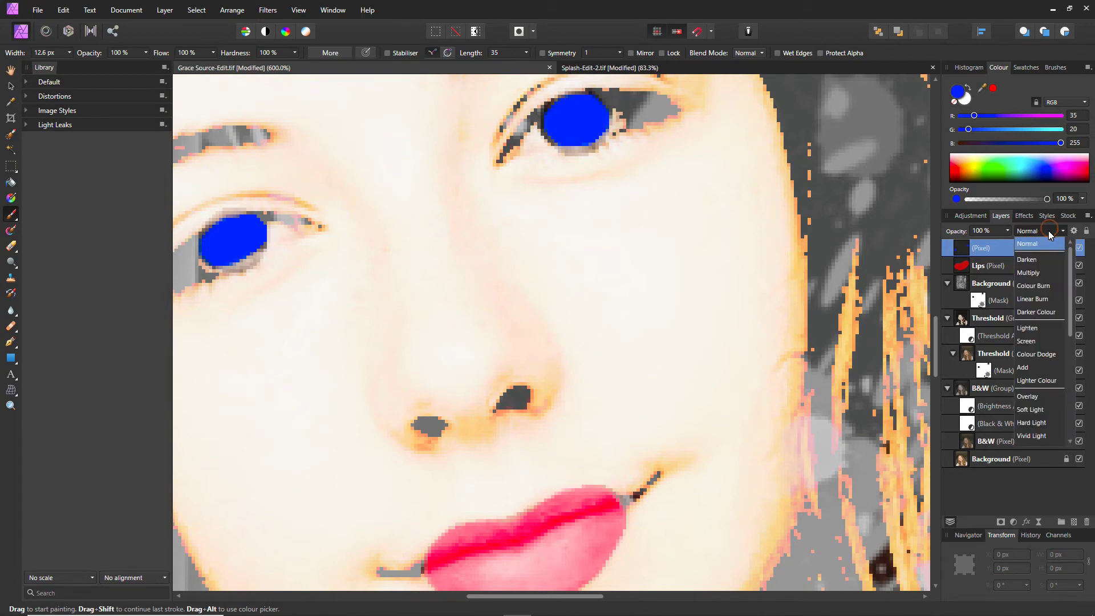
scroll(1045, 299, "down", 3)
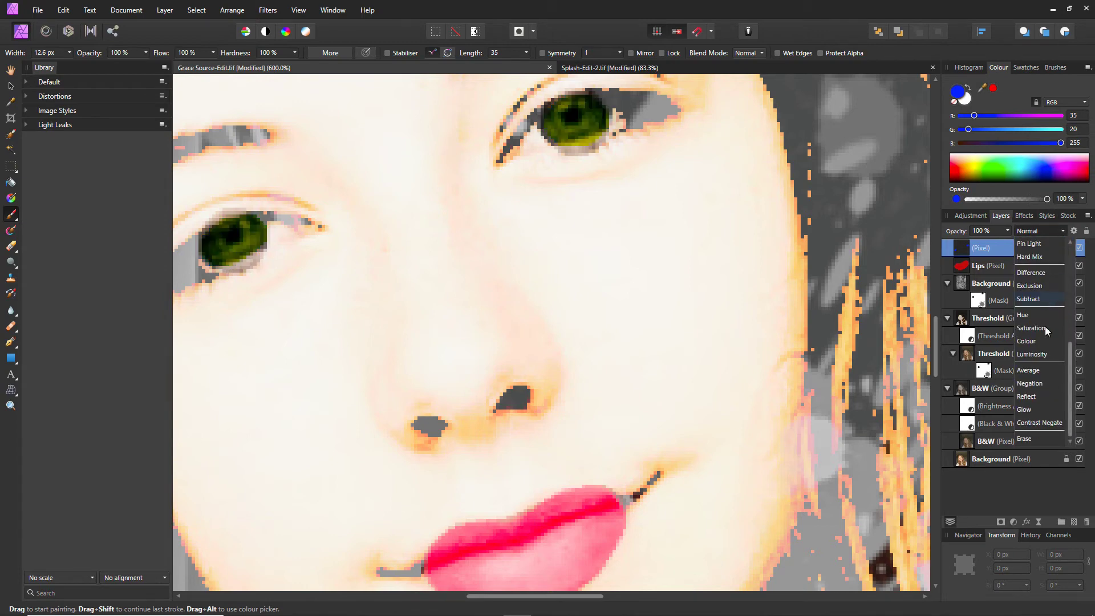
left_click(1033, 342)
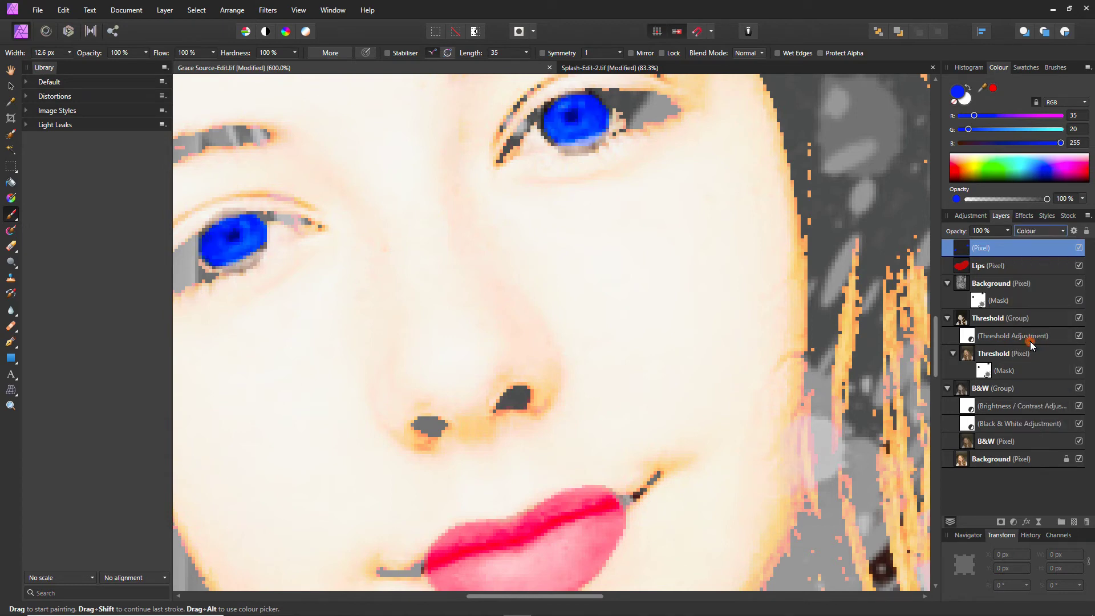
left_click(1007, 230)
left_click_drag(1007, 242, 989, 245)
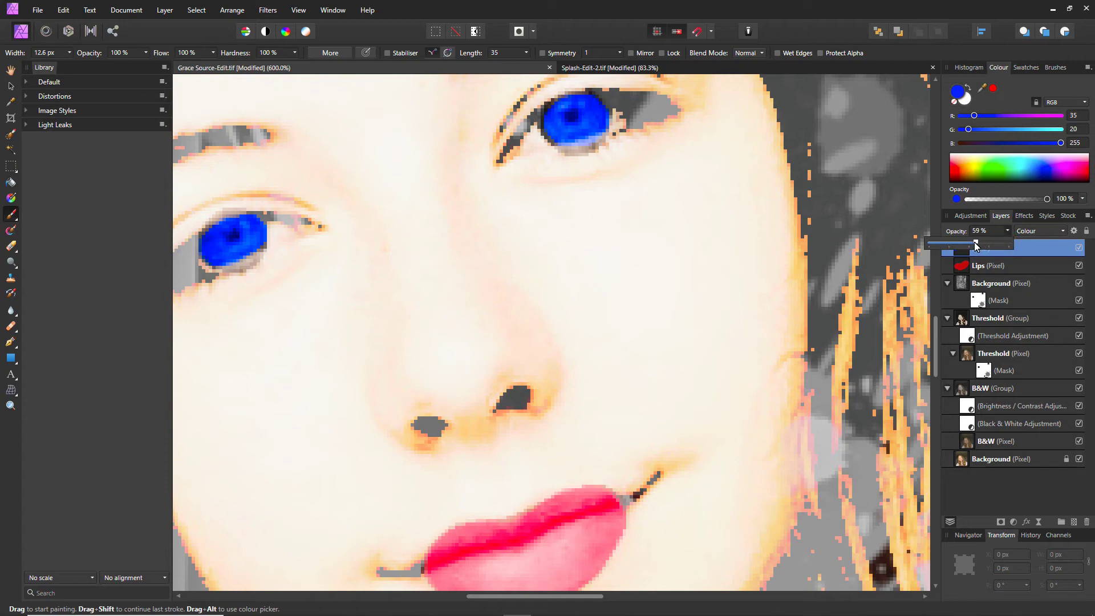
left_click_drag(969, 242, 966, 242)
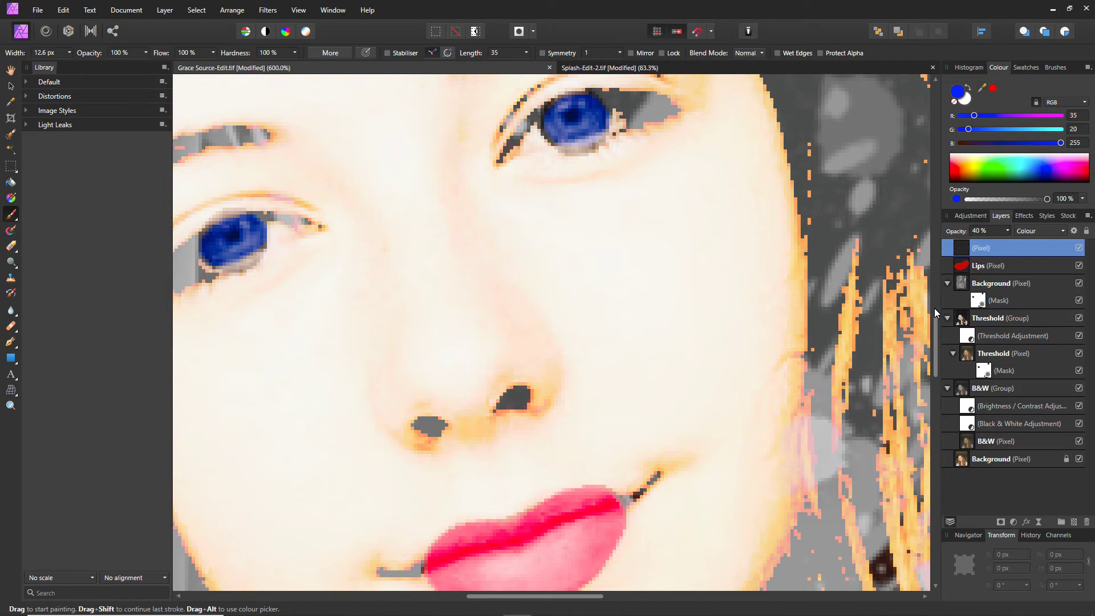
Rename the blue iris layer to Eyes
left_click_drag(935, 324, 933, 310)
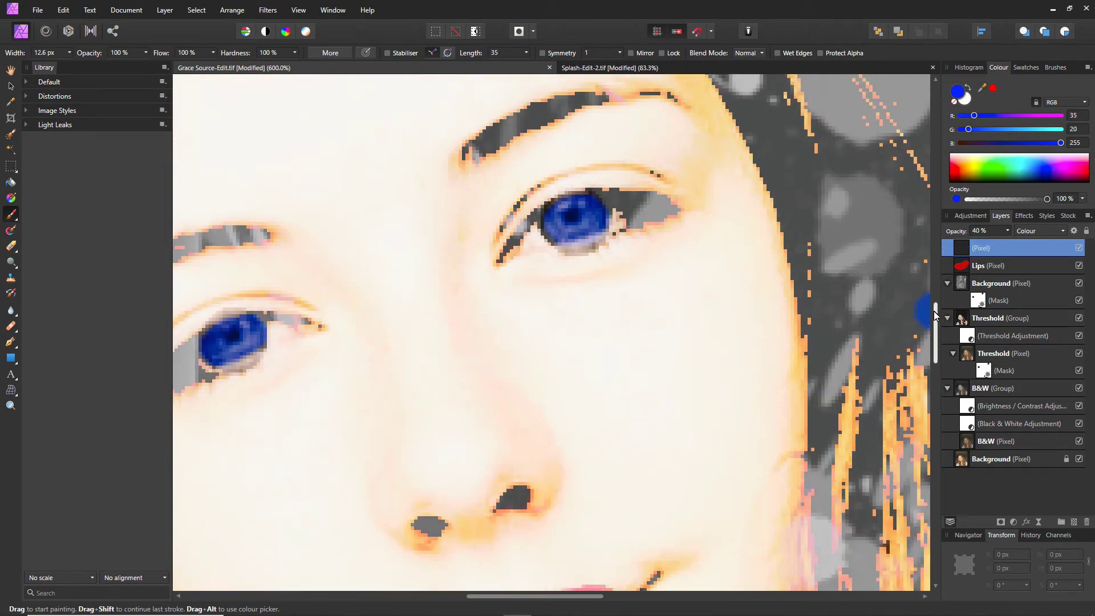
double_click(980, 248)
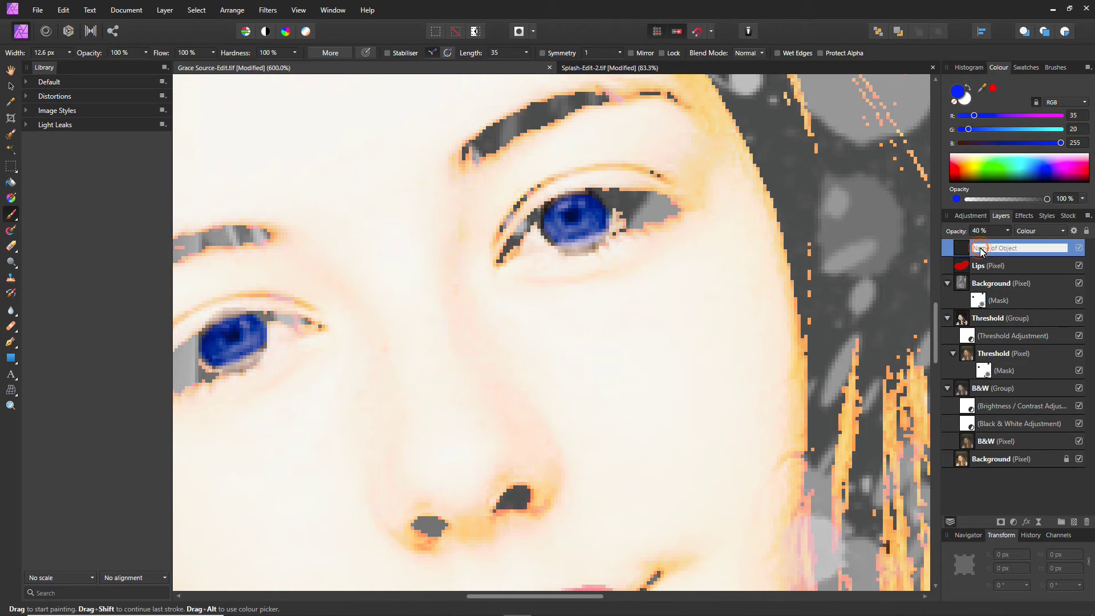
type("Eyes")
key("Return")
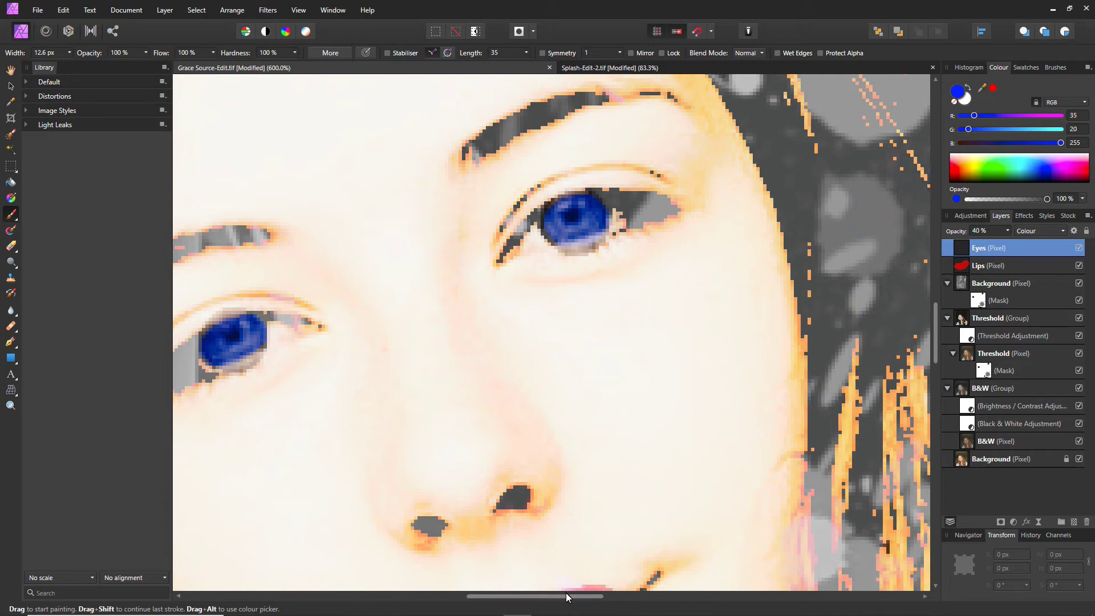
Add a new pixel layer above the Eyes layer and name it Eye brows
left_click_drag(567, 594, 535, 600)
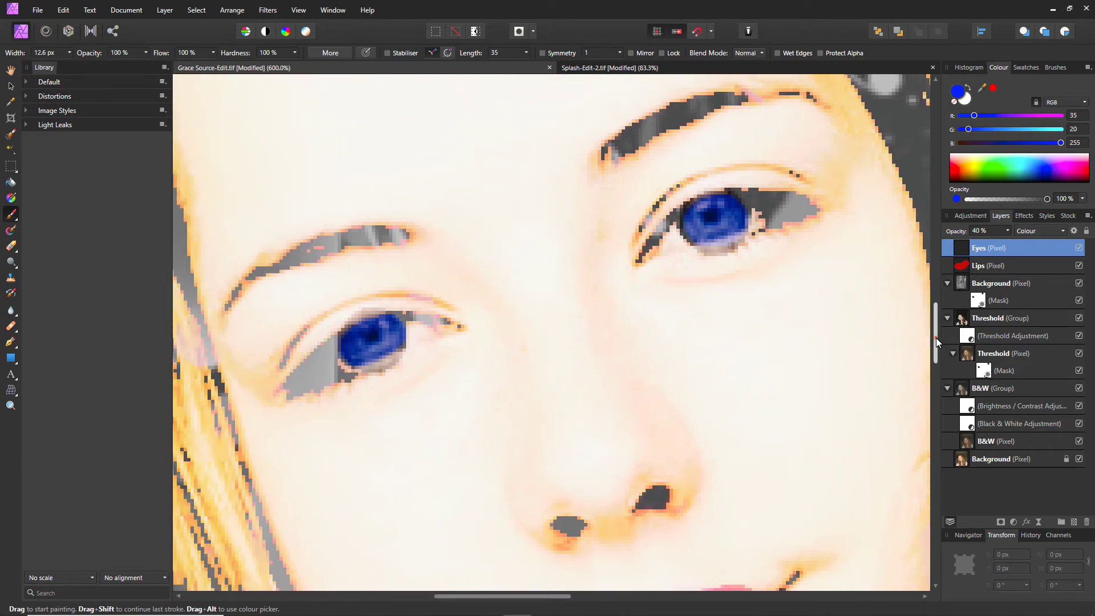
scroll(935, 339, "up", 2)
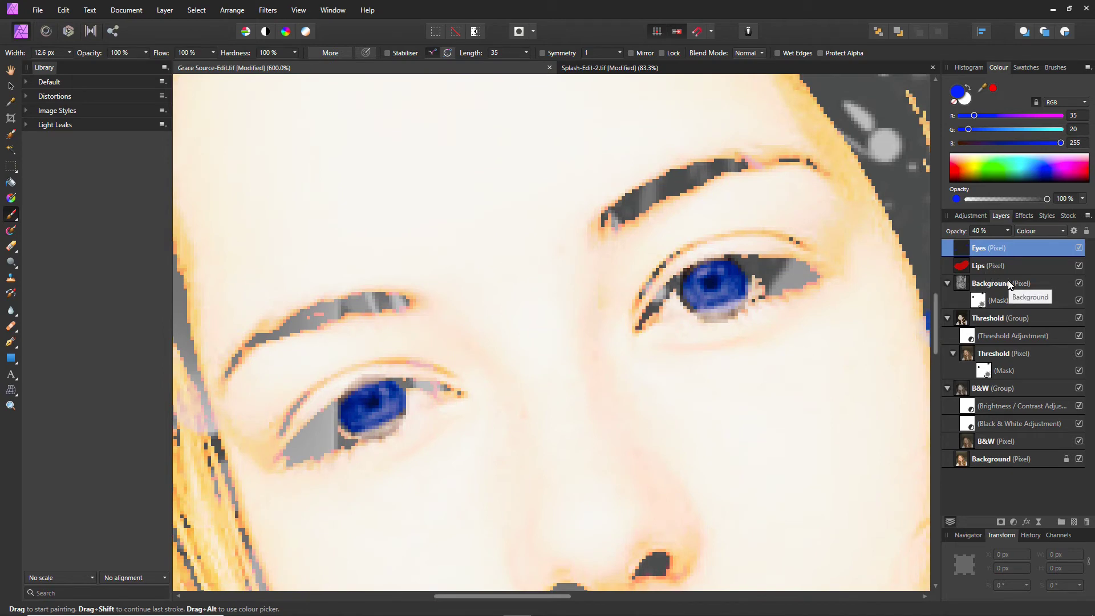
key("ctrl+shift+n")
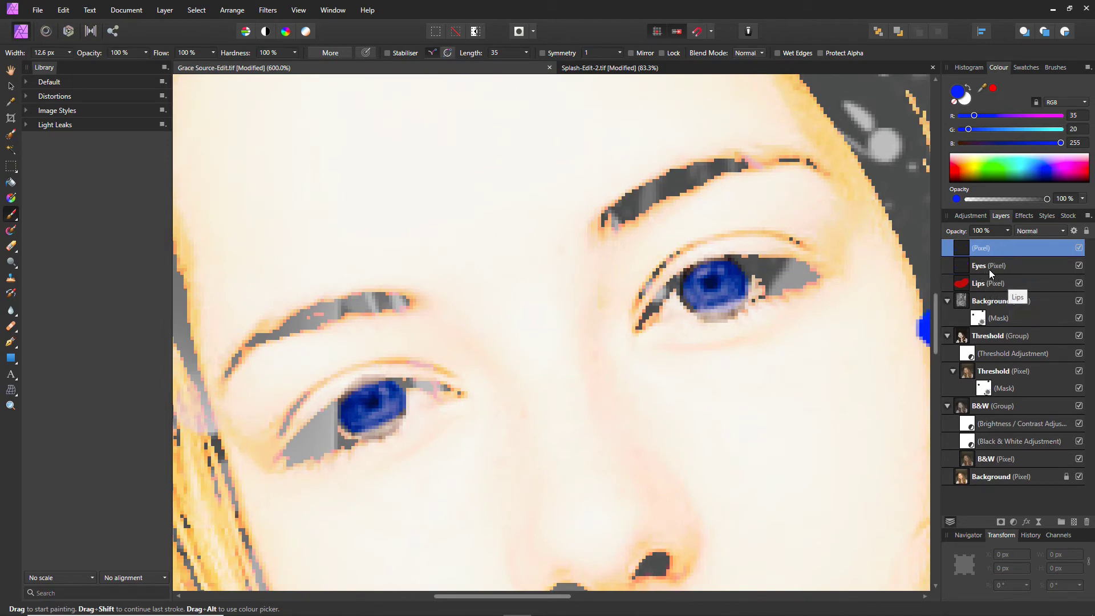
double_click(981, 249)
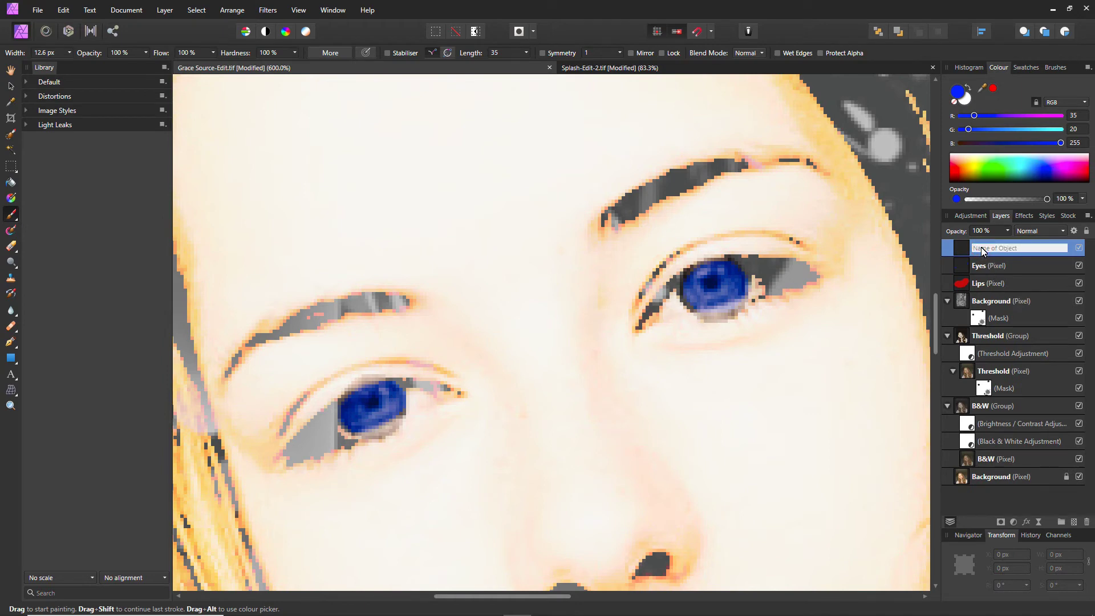
type("Eye brows")
key("Return")
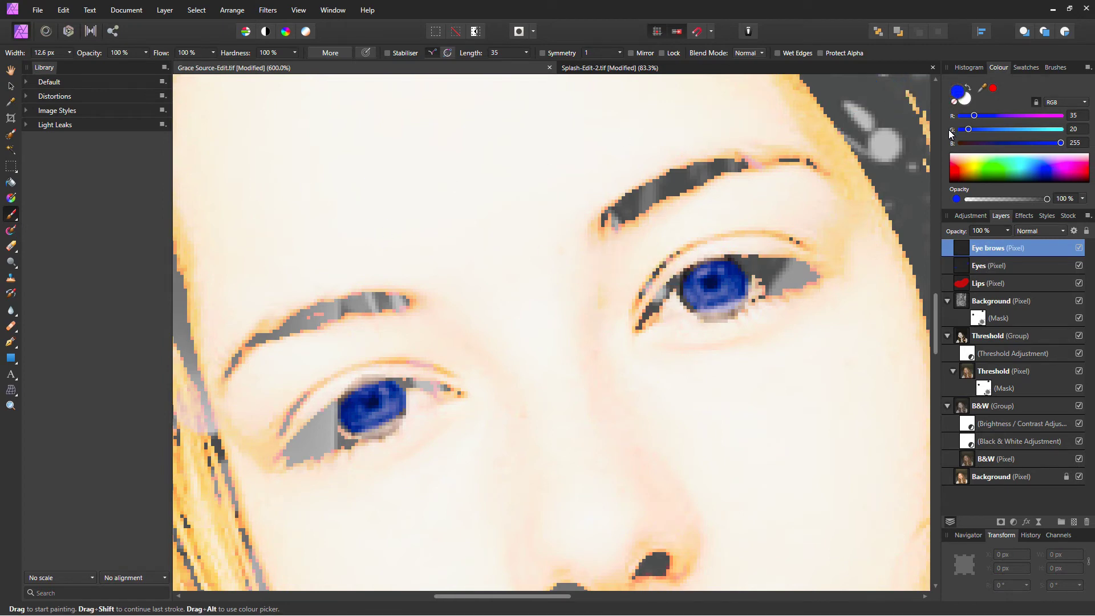
Set the brush colour to black and paint over the eyebrow on the portrait's right side, reducing the brush to 2.9 px for its thin end
double_click(962, 93)
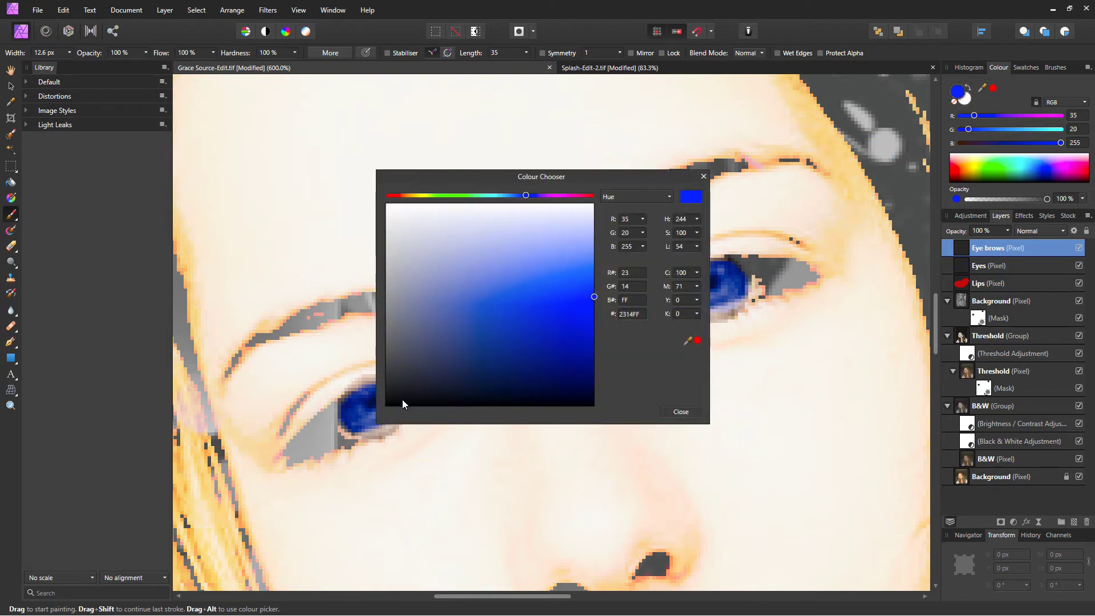
left_click_drag(402, 404, 386, 406)
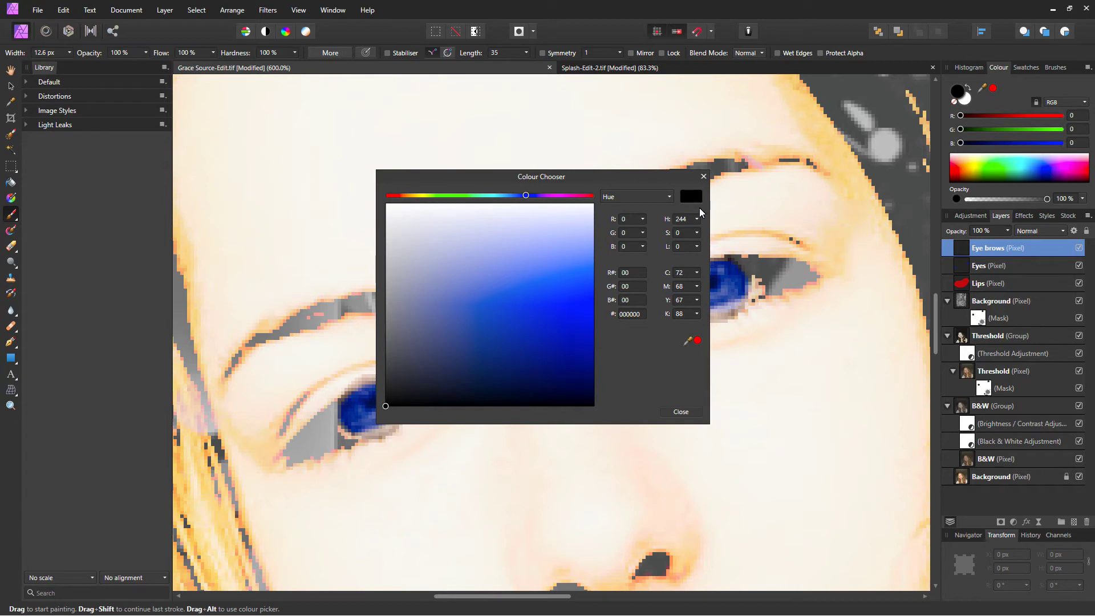
left_click(679, 411)
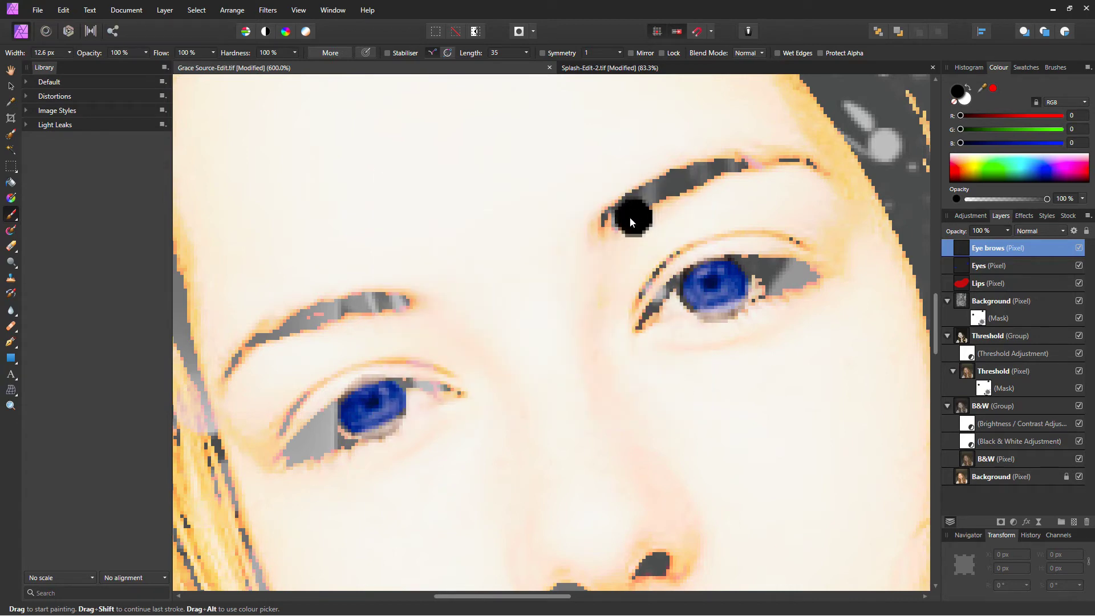
key("bracketleft")
mouse_move(636, 211)
left_mouse_down()
mouse_move(713, 168)
mouse_move(819, 166)
left_mouse_up()
key("bracketleft")
key("bracketleft")
key("bracketleft")
key("bracketleft")
key("bracketleft")
key("bracketleft")
key("bracketleft")
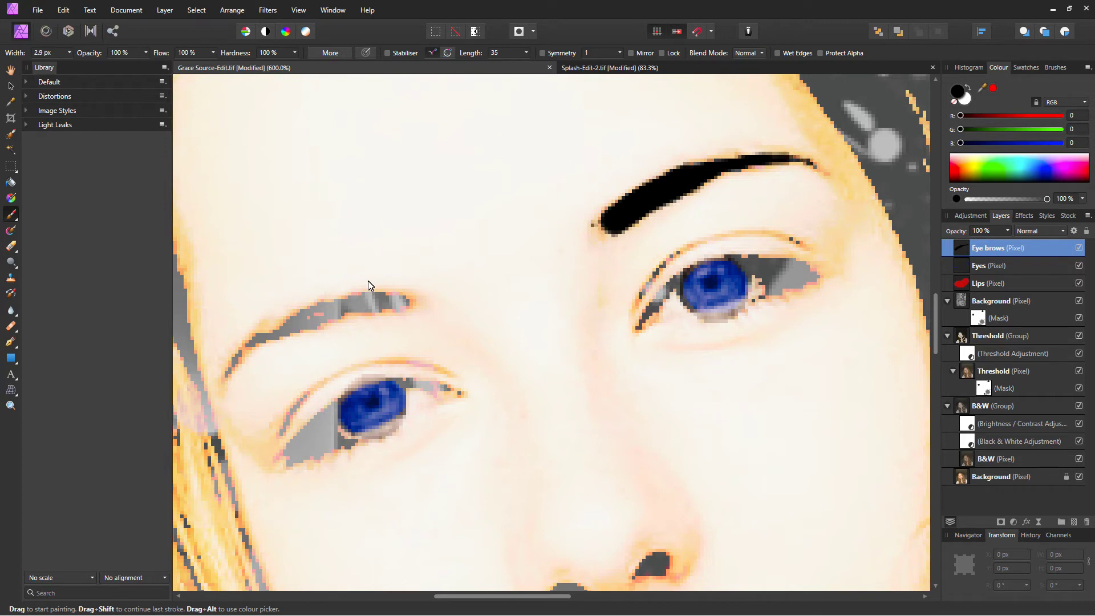
Paint the eyebrow on the portrait's left side black from its thin outer end inwards, enlarging the brush to 6.7 px for the thicker part
left_click(226, 377)
mouse_move(232, 372)
left_mouse_down()
mouse_move(248, 346)
mouse_move(300, 326)
left_mouse_up()
key("]")
key("]")
key("]")
key("]")
key("]")
key("]")
left_click_drag(318, 321, 402, 306)
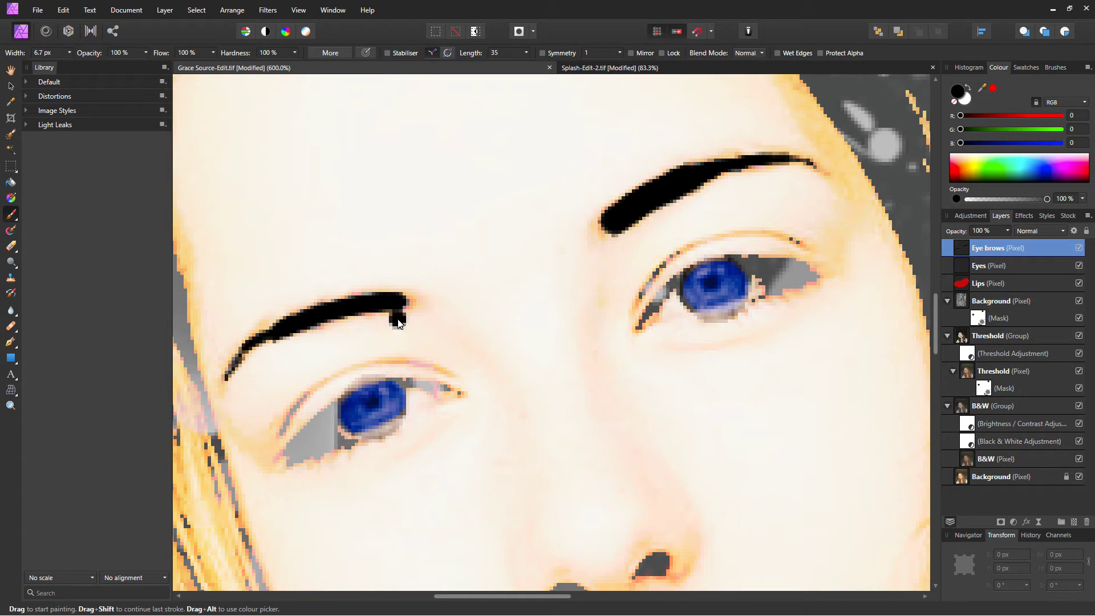
Set the Eye brows layer's blend mode to Colour Burn and its opacity to 54%
left_click(1050, 232)
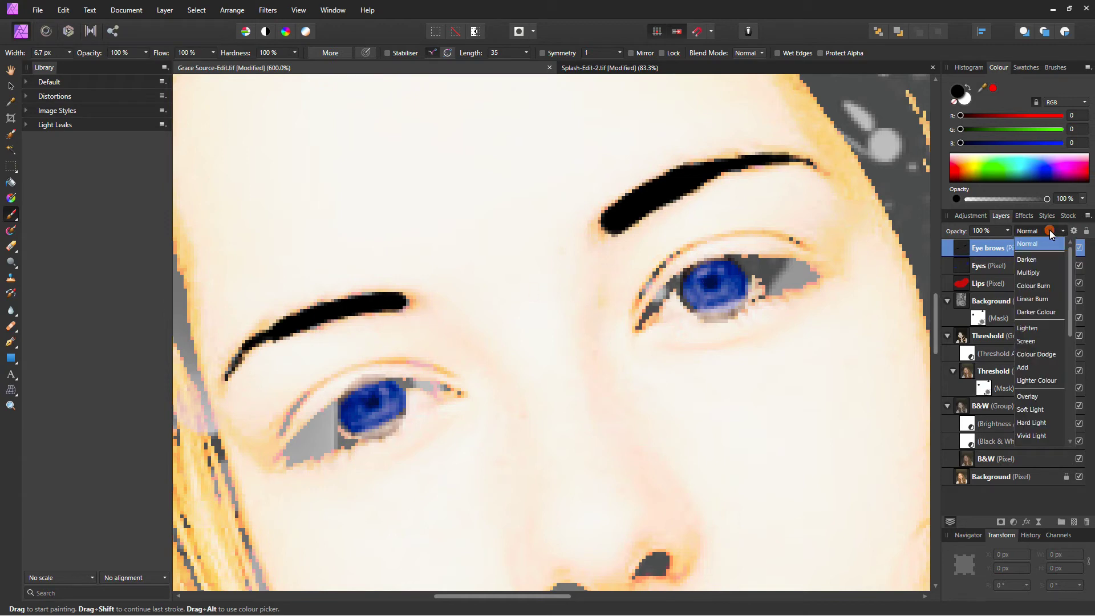
left_click(1031, 285)
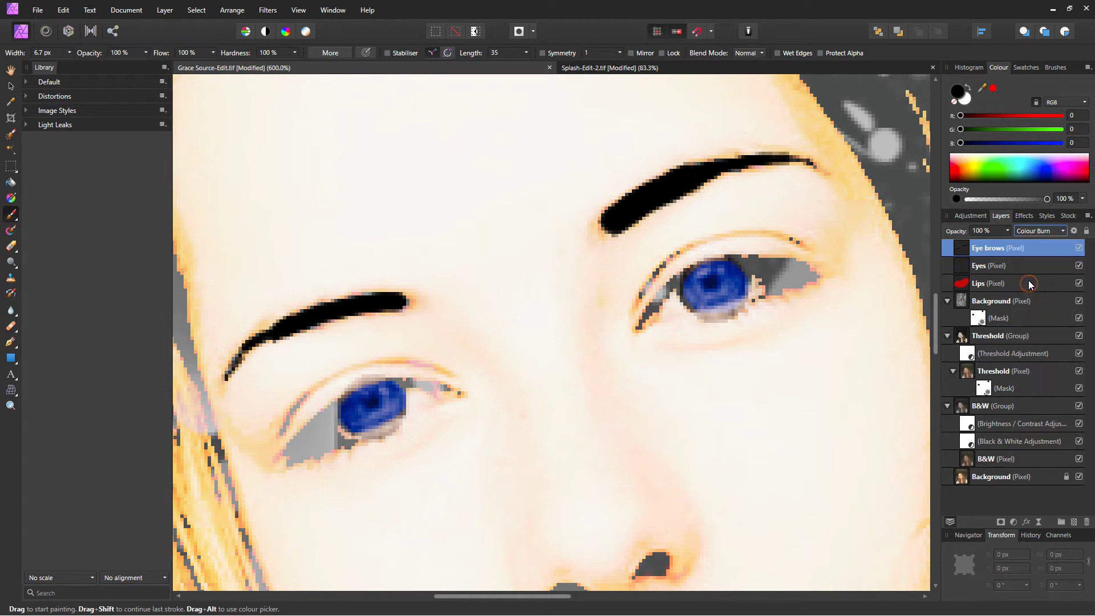
left_click(1007, 231)
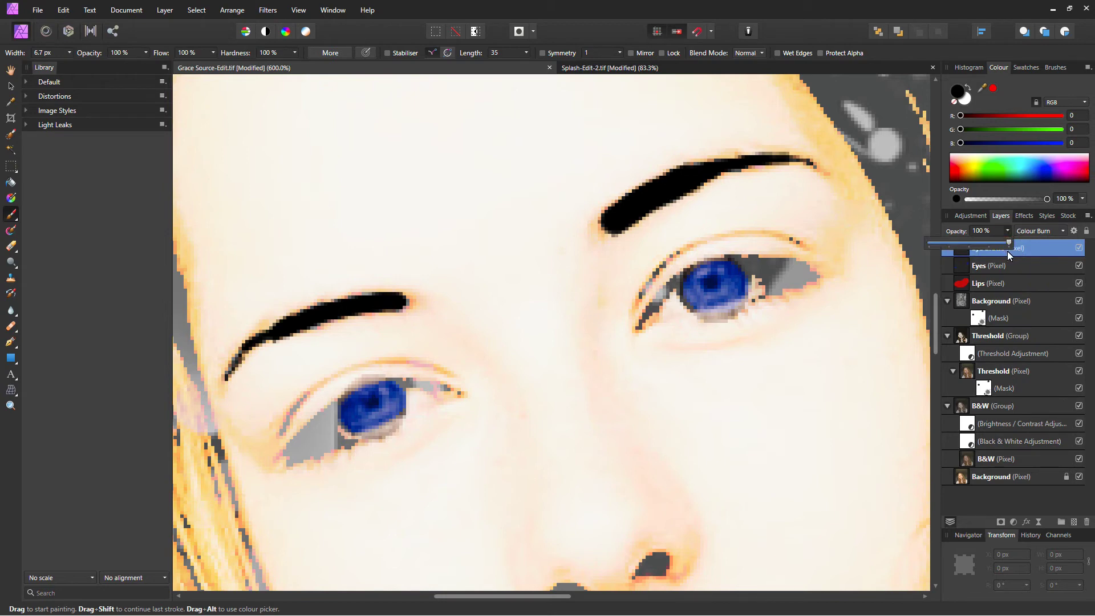
left_click_drag(1009, 243, 978, 248)
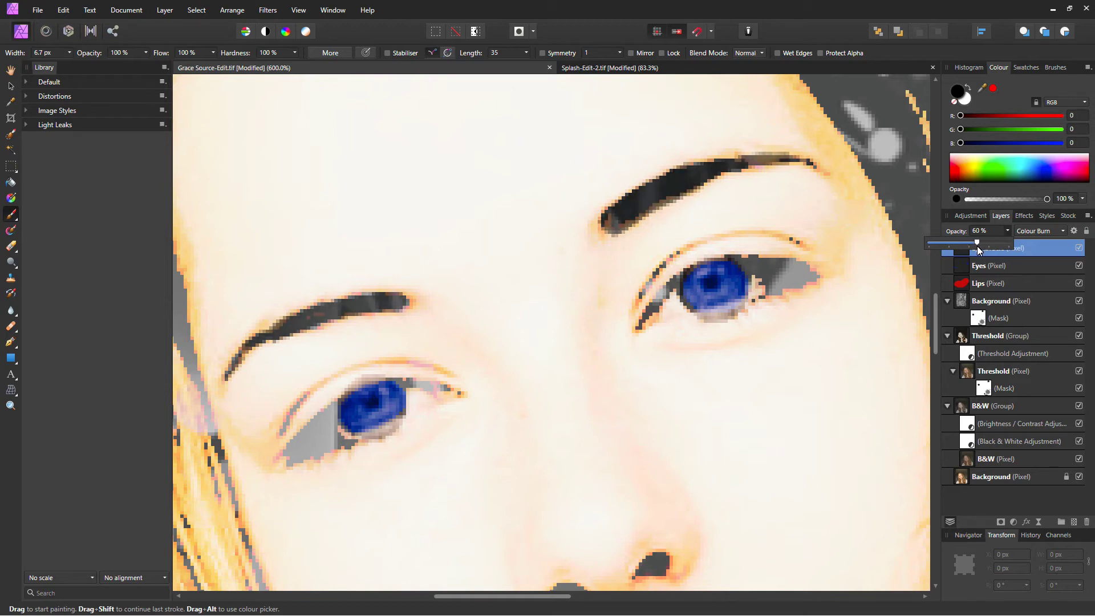
left_click_drag(978, 249, 974, 249)
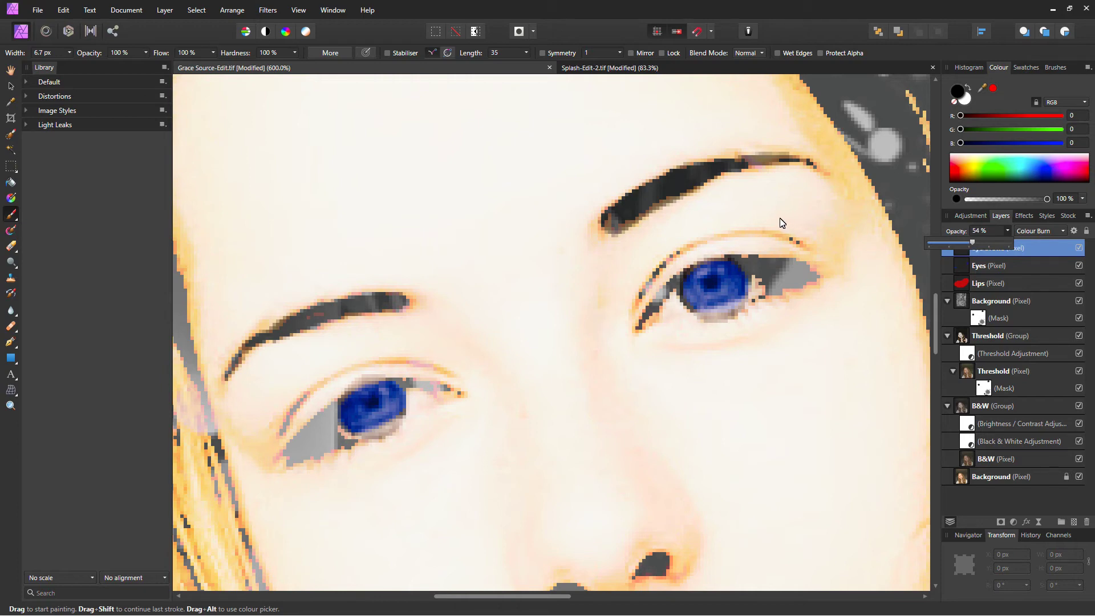
key("Return")
left_click(1045, 245)
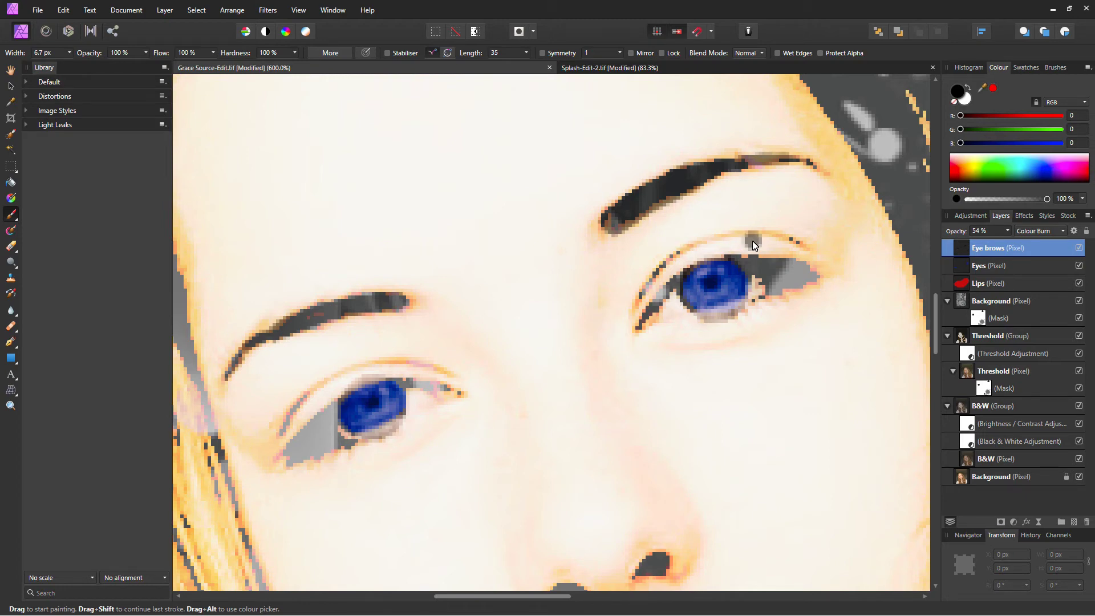
Add a new pixel layer named Eye Shadow above the Eye brows layer and set the brush colour to pink (R 233, G 128, B 255)
key("ctrl+shift+n")
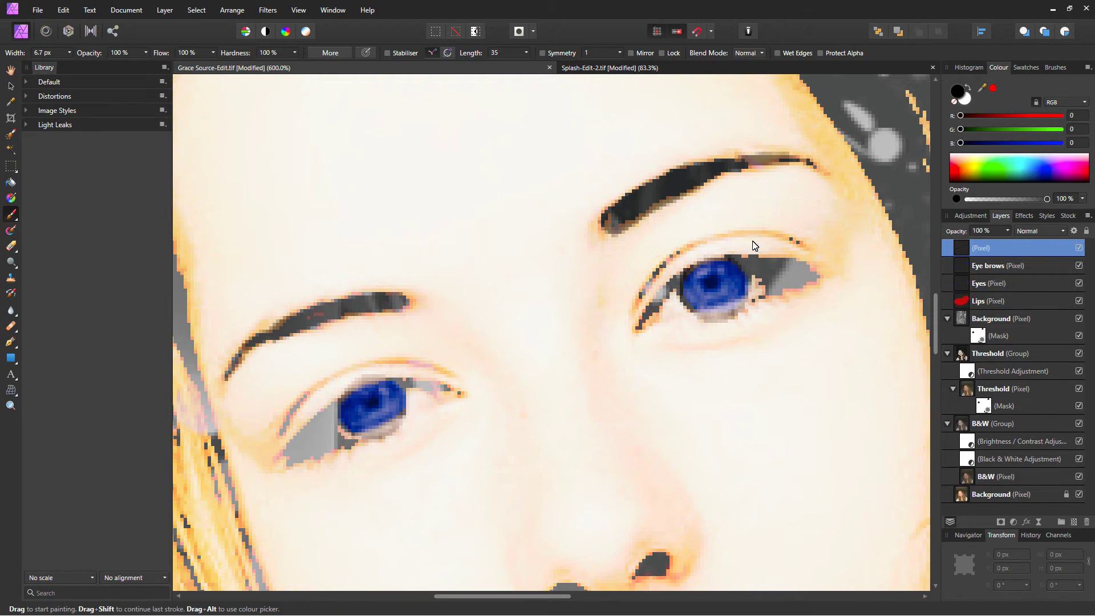
double_click(982, 249)
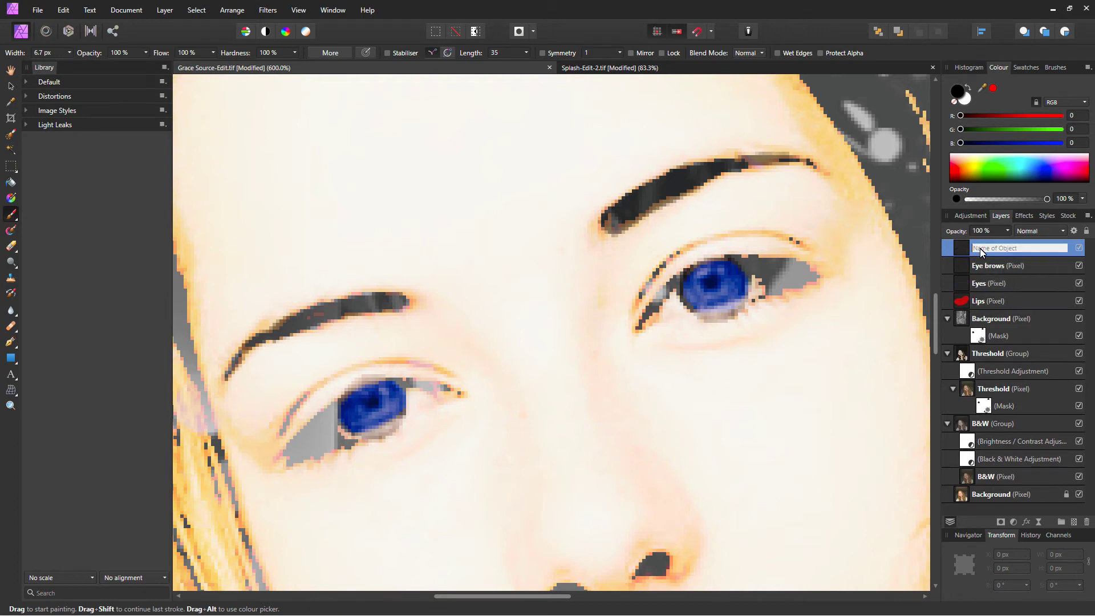
type("Eye Shadow")
key("Return")
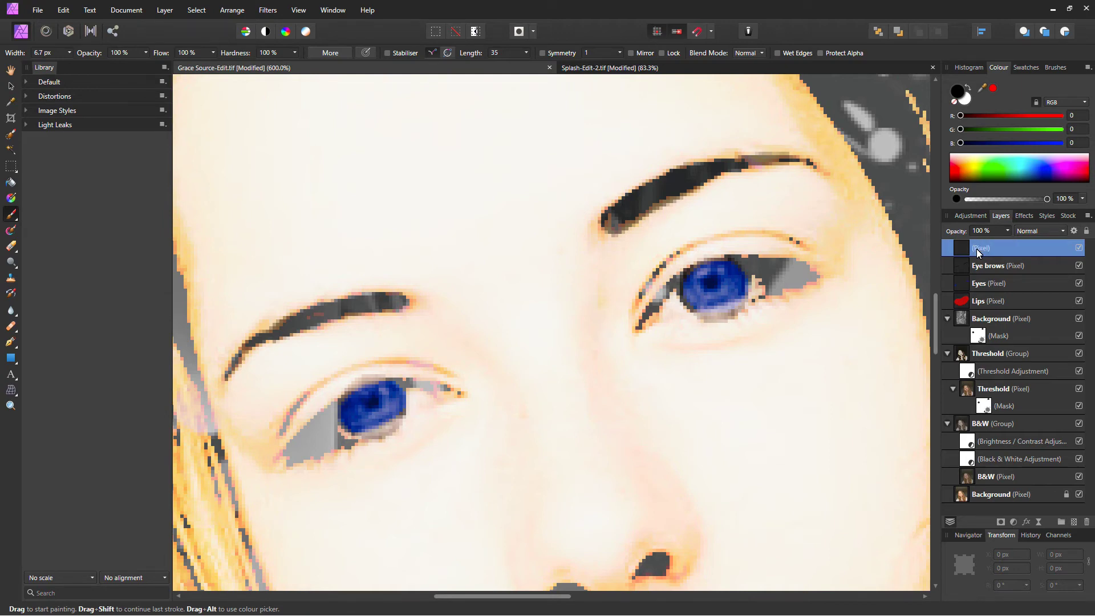
left_click(1062, 162)
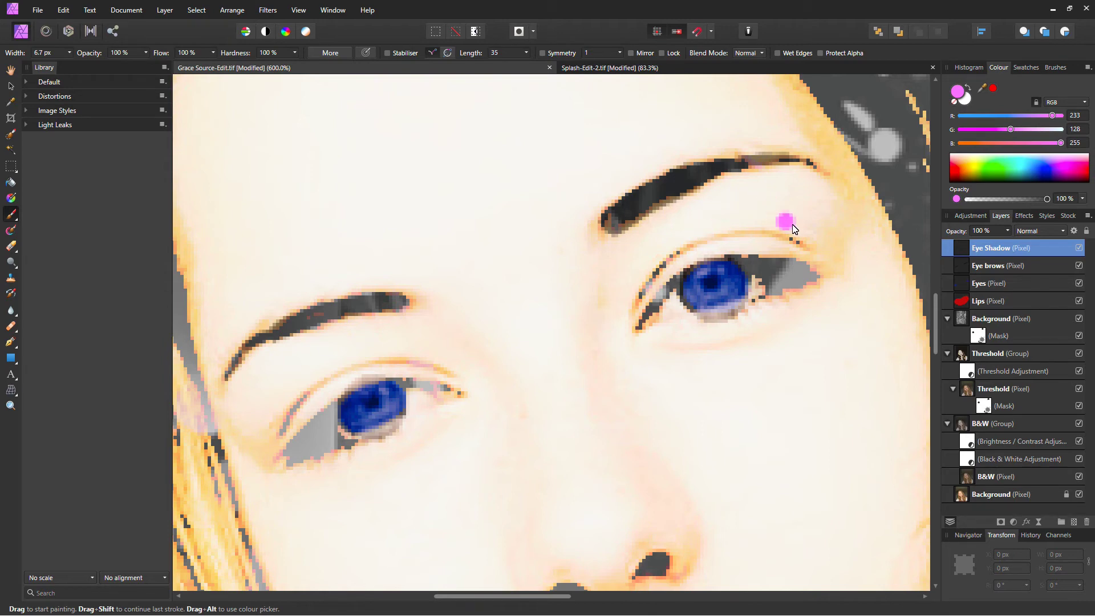
Paint solid pink eye shadow between the brow and eye on the portrait's right side, reducing the brush to 3.5 px for the inner corner
mouse_move(800, 231)
left_mouse_down()
mouse_move(827, 215)
mouse_move(826, 193)
mouse_move(770, 174)
mouse_move(713, 200)
mouse_move(701, 230)
mouse_move(730, 218)
mouse_move(799, 231)
left_mouse_up()
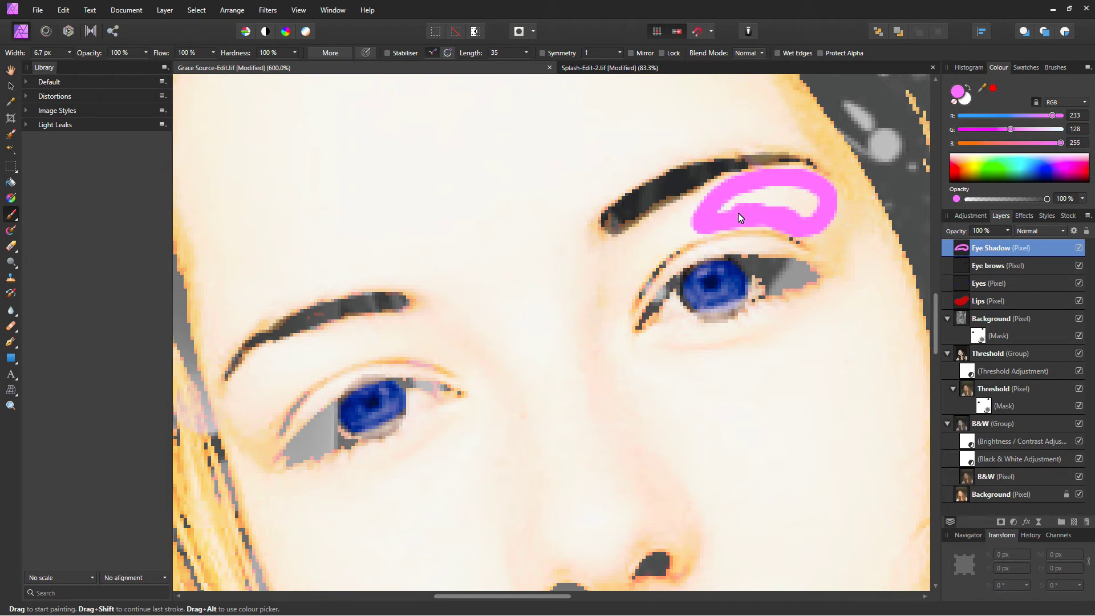
left_click_drag(768, 193, 818, 206)
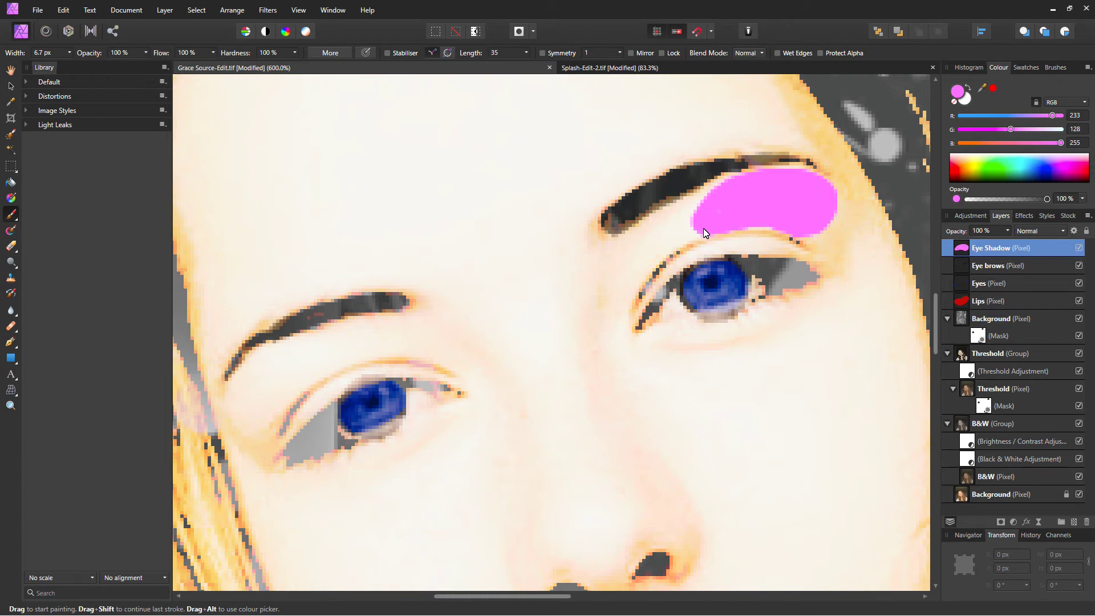
key("bracketleft")
left_click_drag(697, 230, 684, 240)
Outline the eye shadow area in pink between the brow and eye on the portrait's left side
left_click(382, 336)
mouse_move(384, 354)
left_mouse_down()
mouse_move(282, 344)
mouse_move(328, 341)
mouse_move(383, 358)
mouse_move(320, 380)
mouse_move(267, 435)
left_mouse_up()
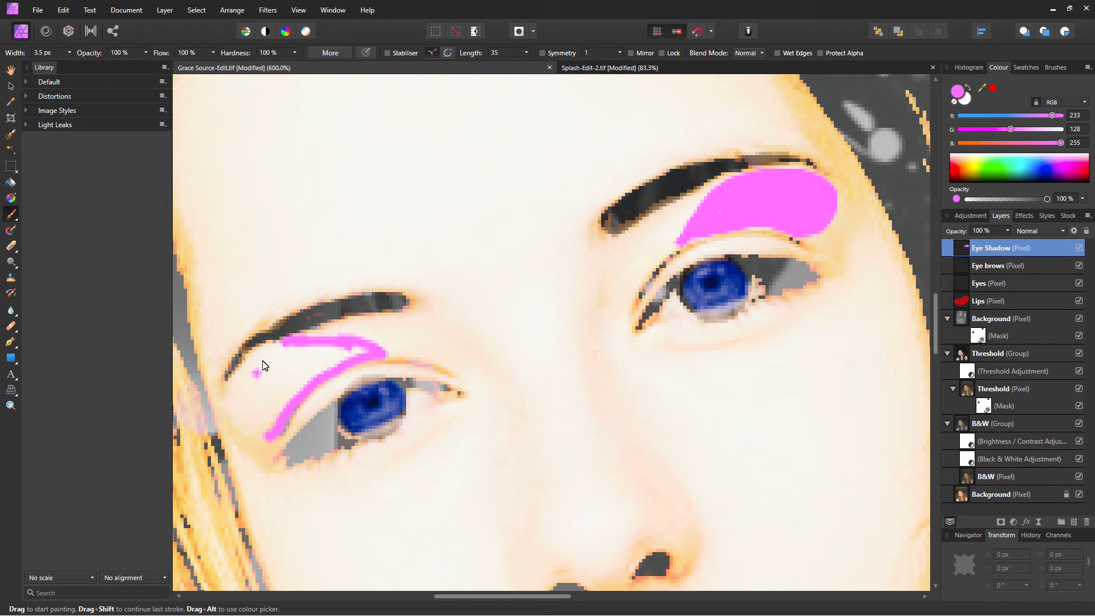
mouse_move(281, 346)
left_mouse_down()
mouse_move(241, 376)
mouse_move(230, 403)
mouse_move(265, 440)
left_mouse_up()
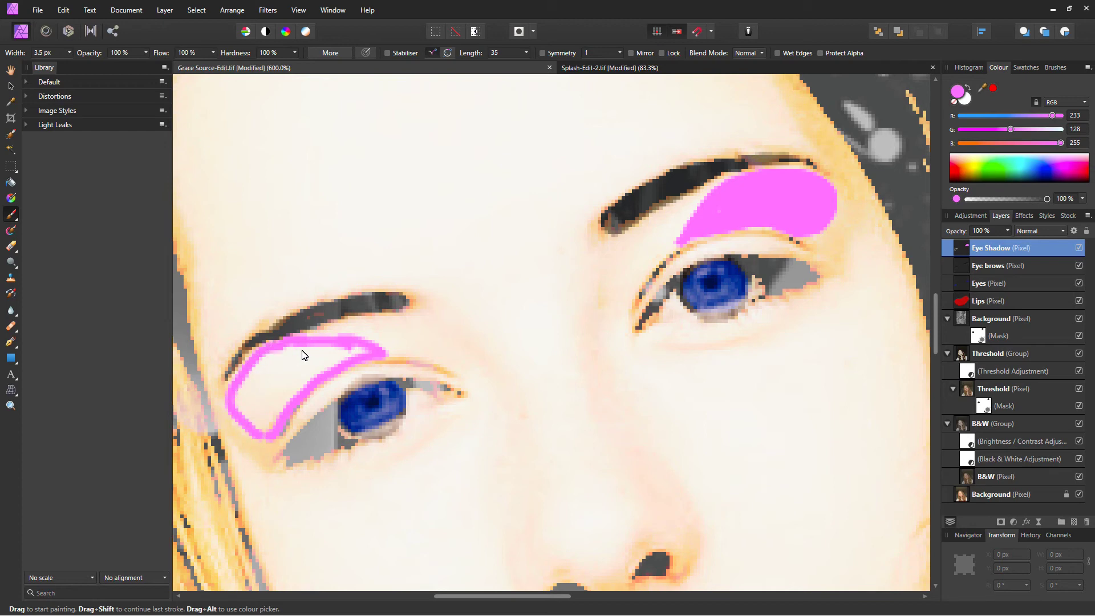
Try the Colour Burn blend mode on the Eye Shadow layer
left_click(1034, 232)
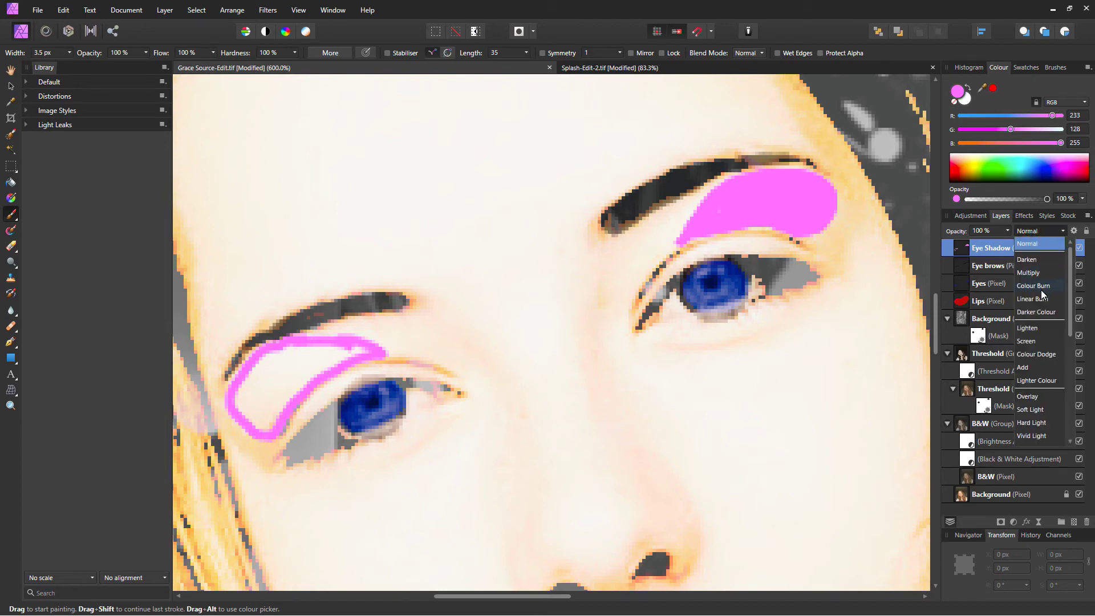
scroll(1041, 294, "down", 5)
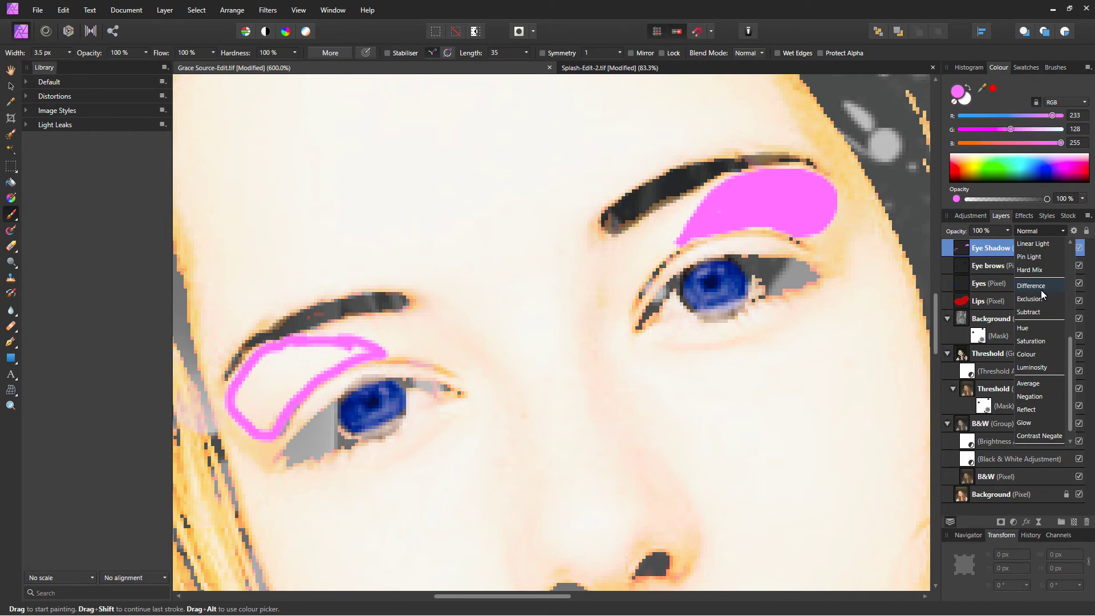
scroll(1042, 290, "up", 4)
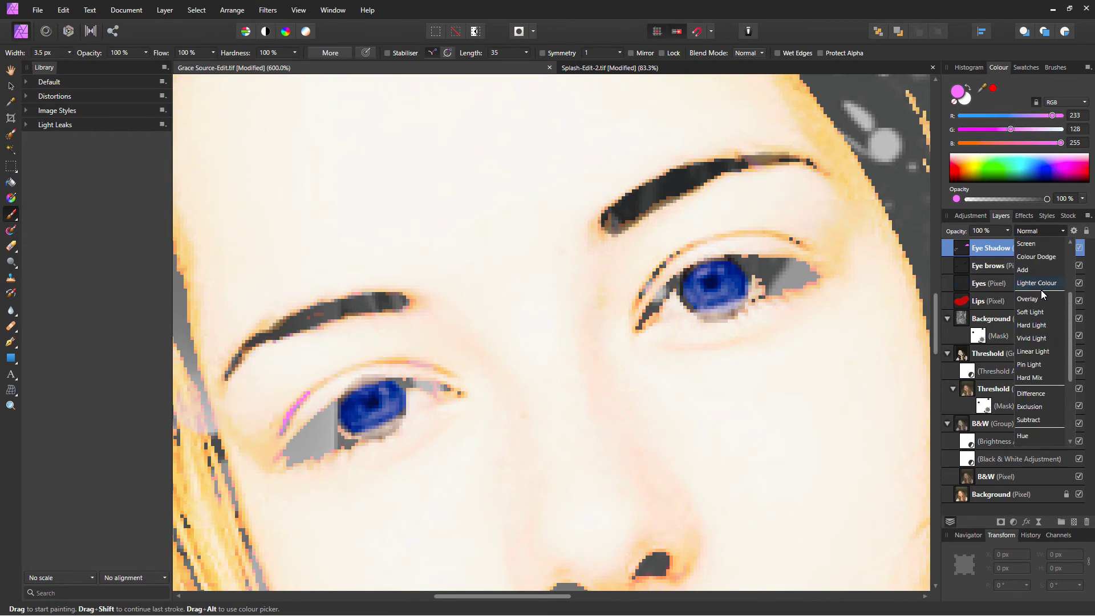
scroll(1044, 283, "up", 3)
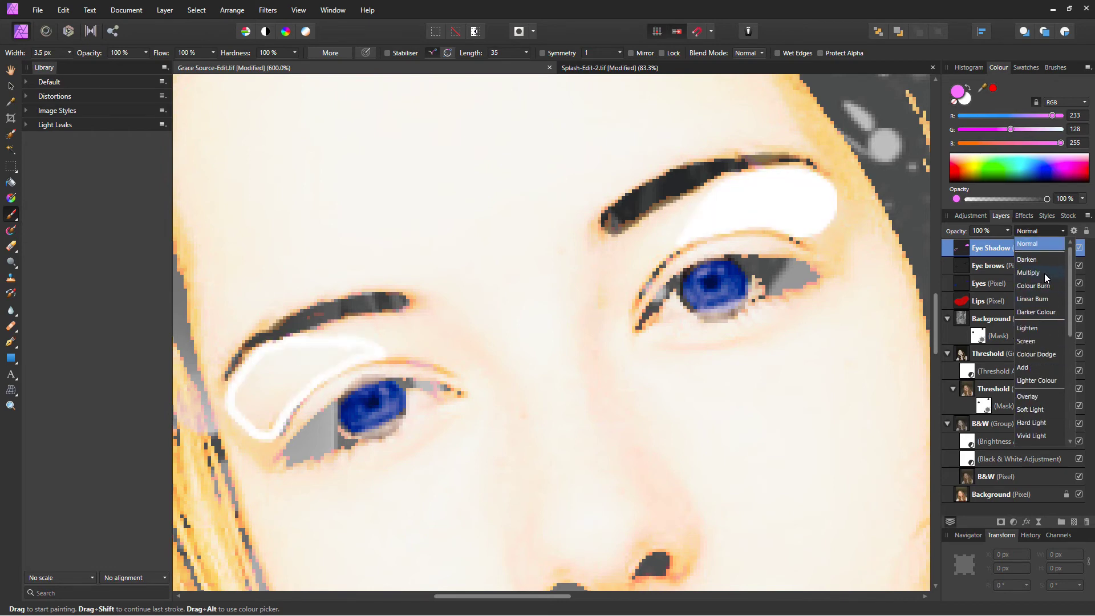
left_click(1042, 285)
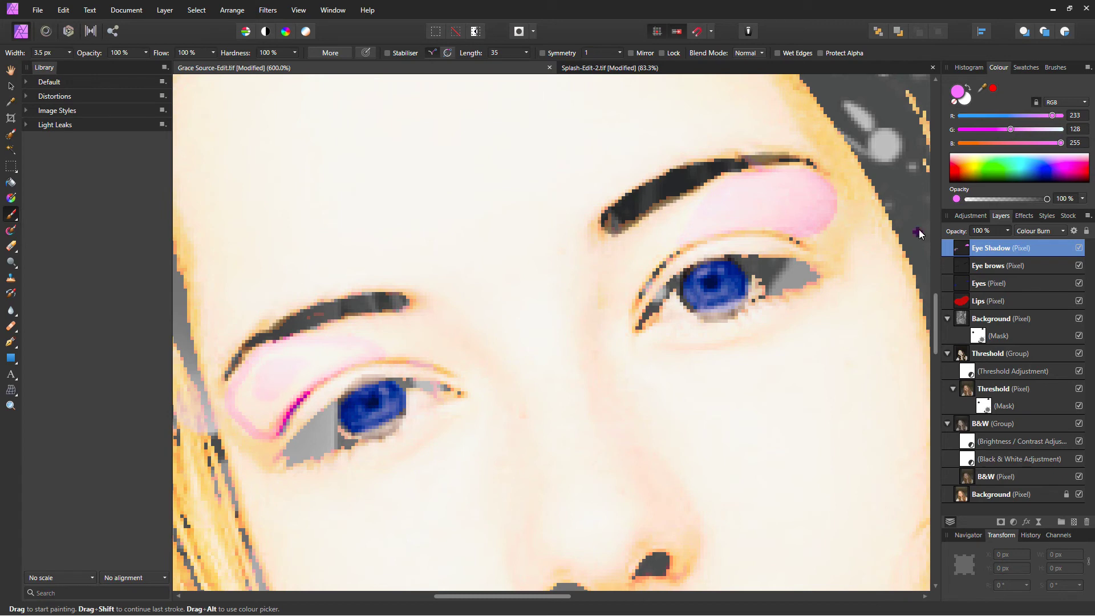
Try the Colour blend mode on the Eye Shadow layer
left_click(1039, 231)
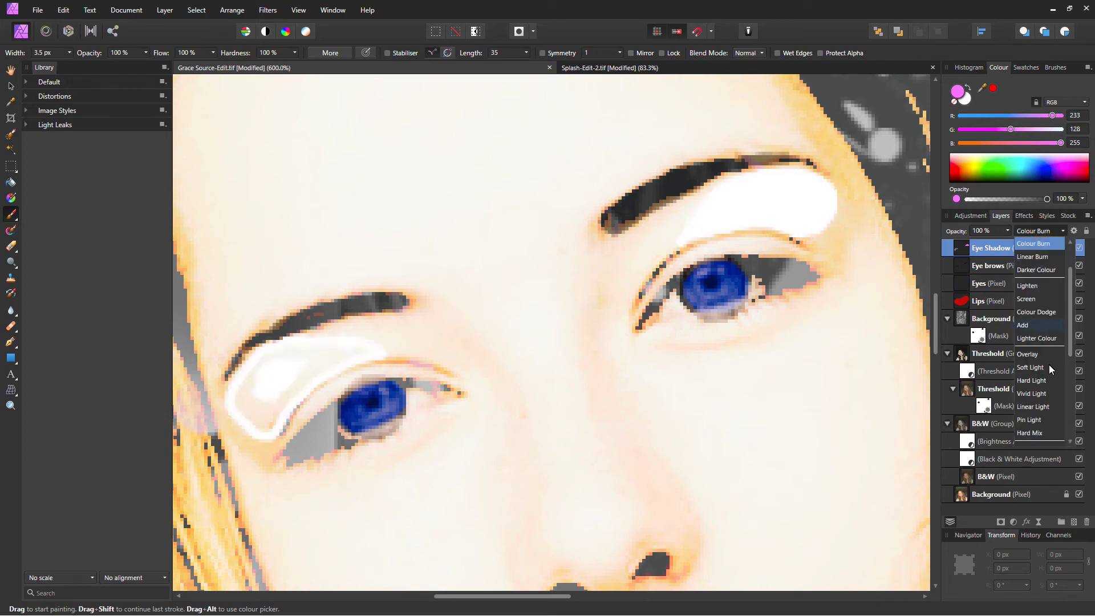
scroll(1055, 373, "down", 4)
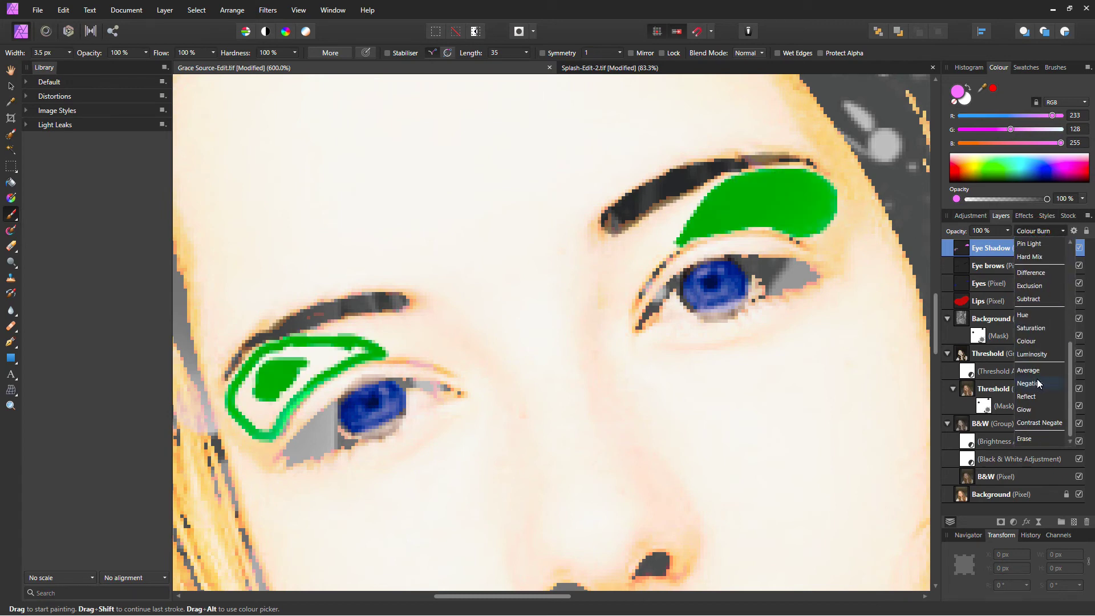
scroll(1033, 351, "up", 1)
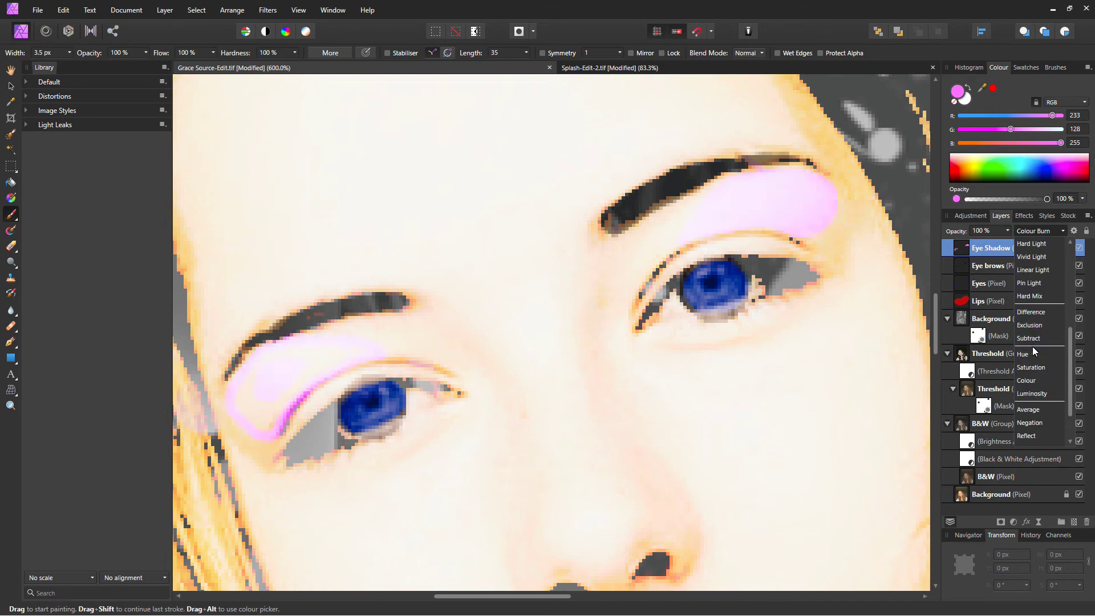
left_click(1027, 381)
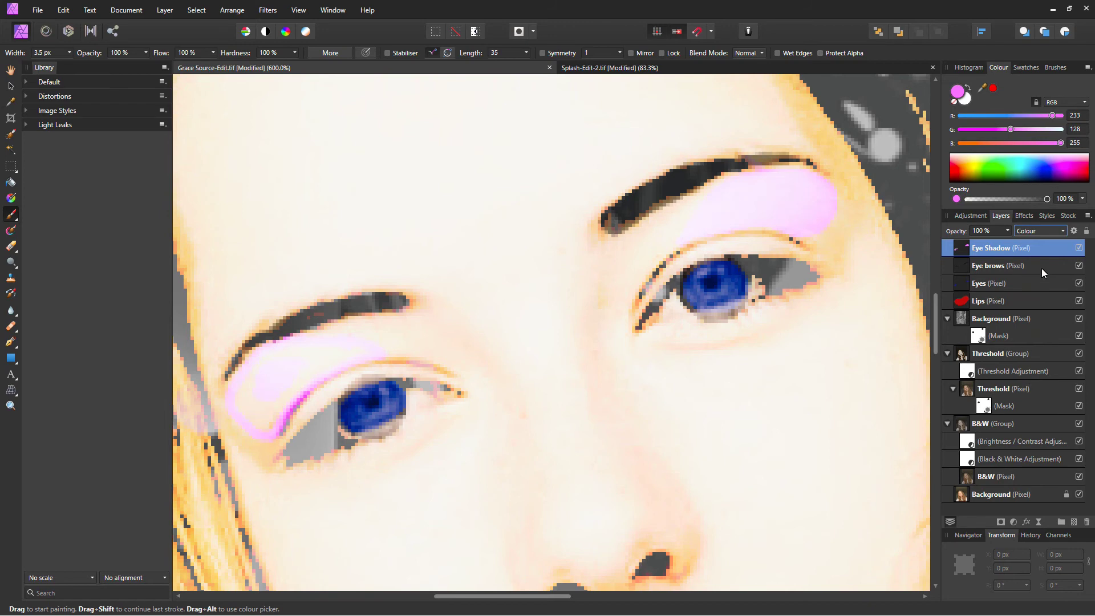
Set the Eye Shadow layer's blend mode to Darker Colour
left_click(1039, 231)
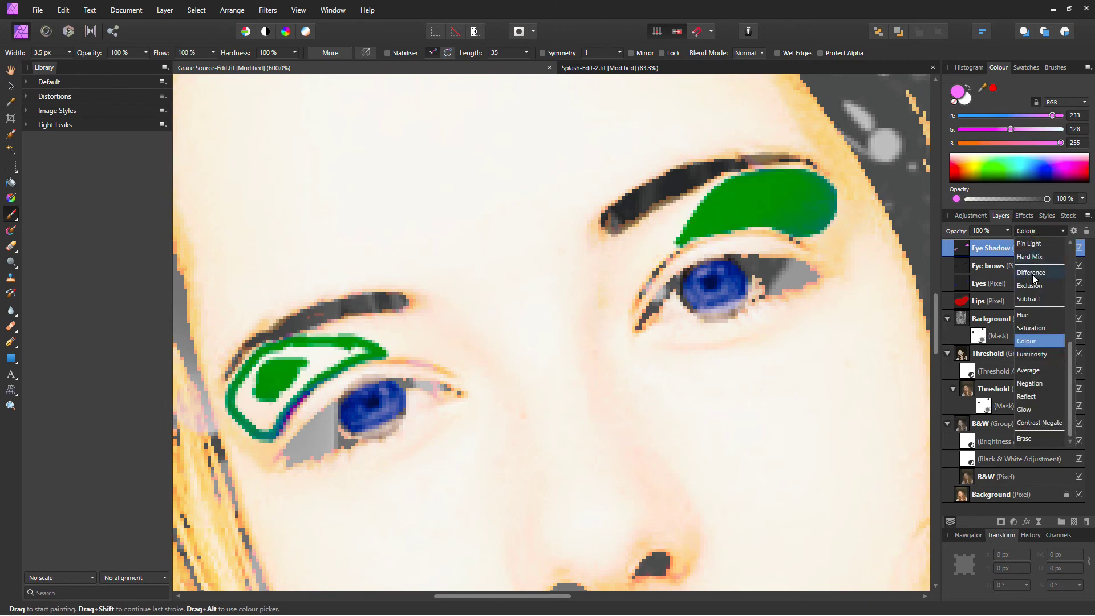
scroll(1034, 278, "up", 1)
scroll(1034, 278, "up", 1)
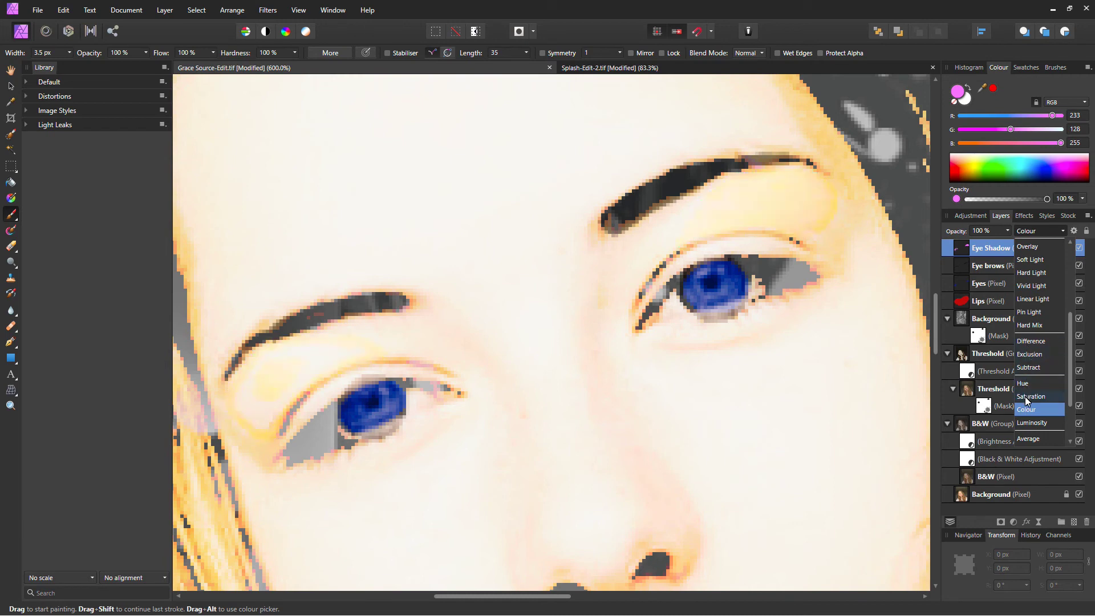
scroll(1040, 341, "up", 3)
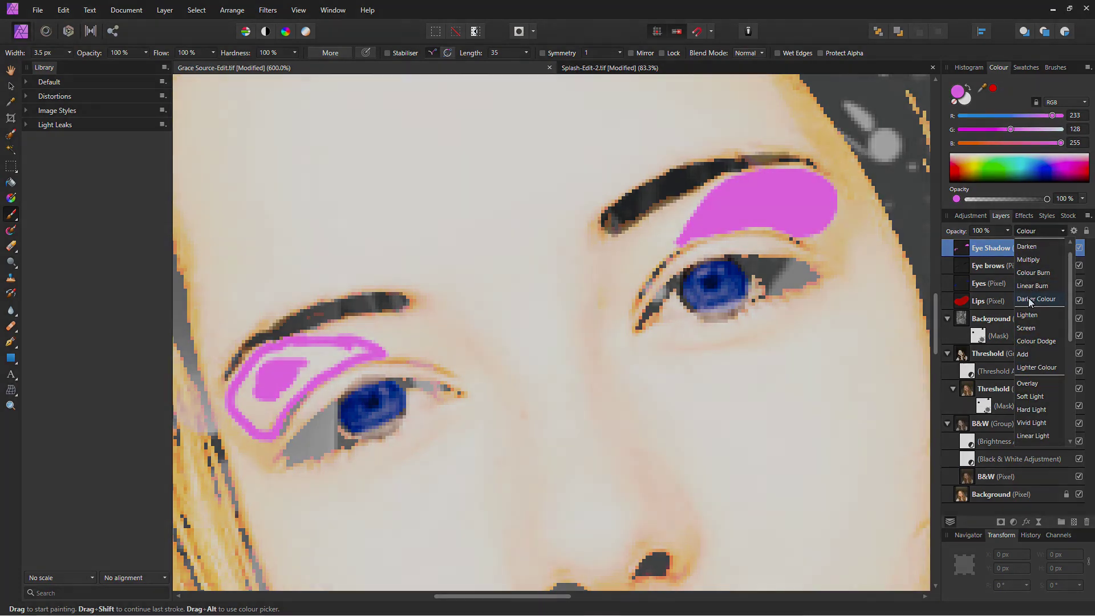
left_click(1030, 300)
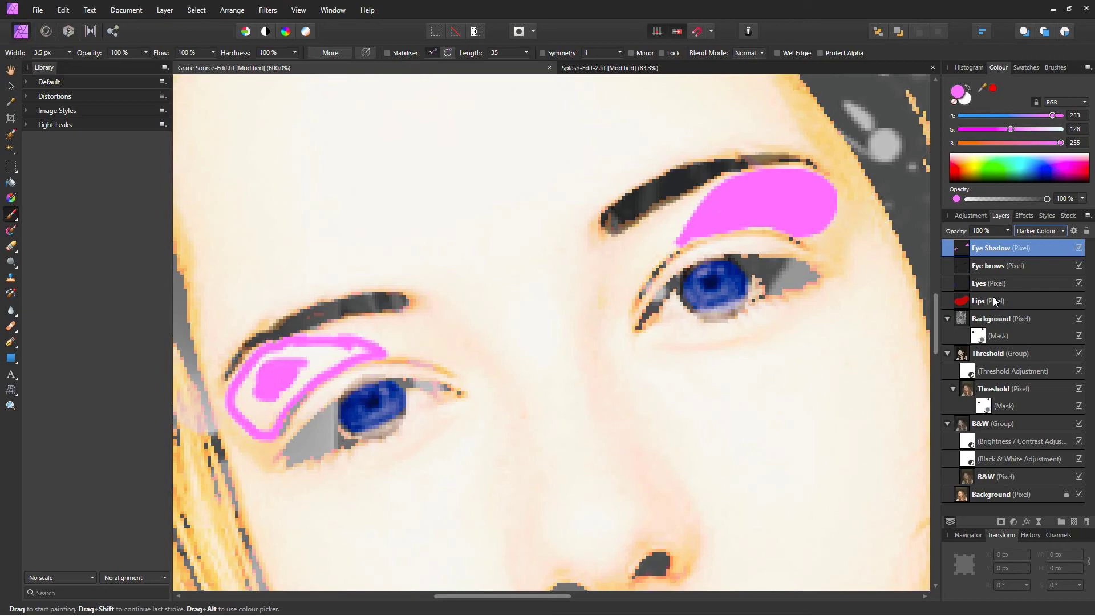
Fill the remaining gaps inside the pink eye shadow outline on the portrait's left side
left_click_drag(367, 351, 305, 349)
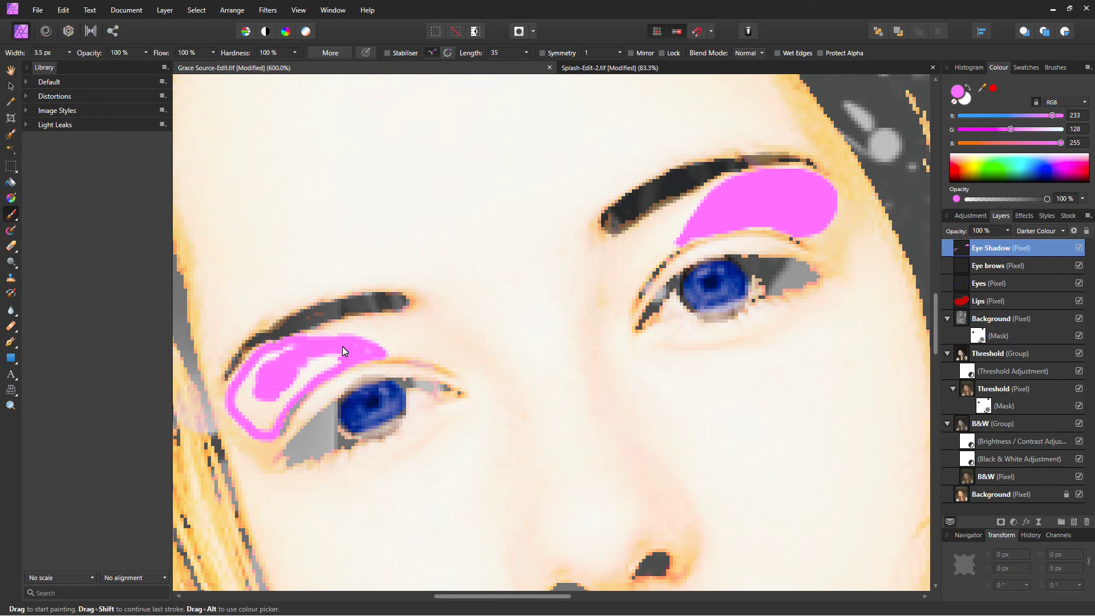
left_click_drag(279, 406, 271, 416)
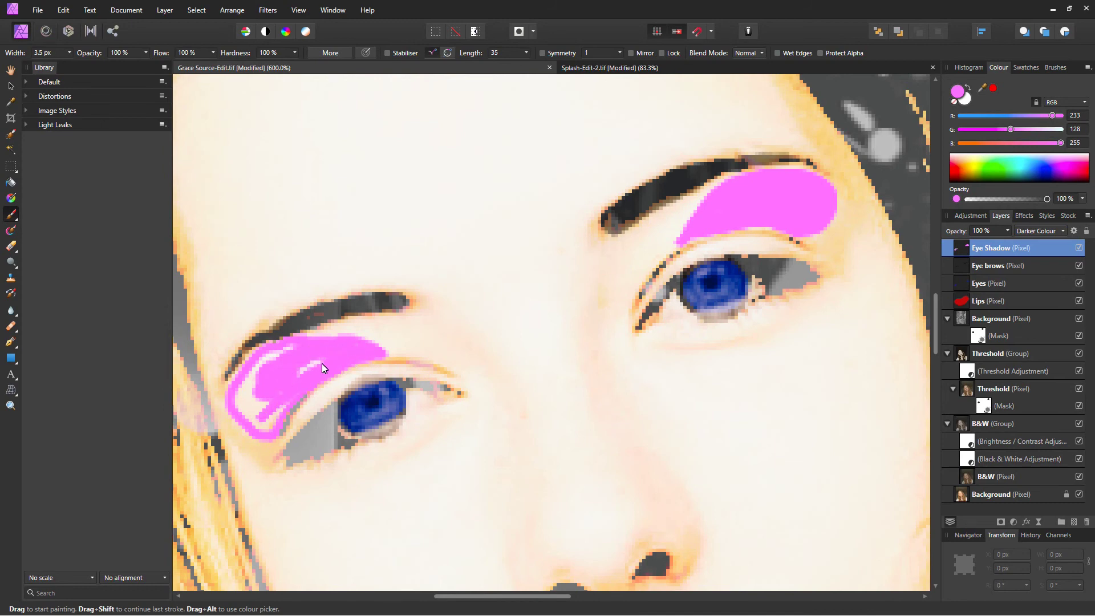
left_click_drag(265, 420, 256, 377)
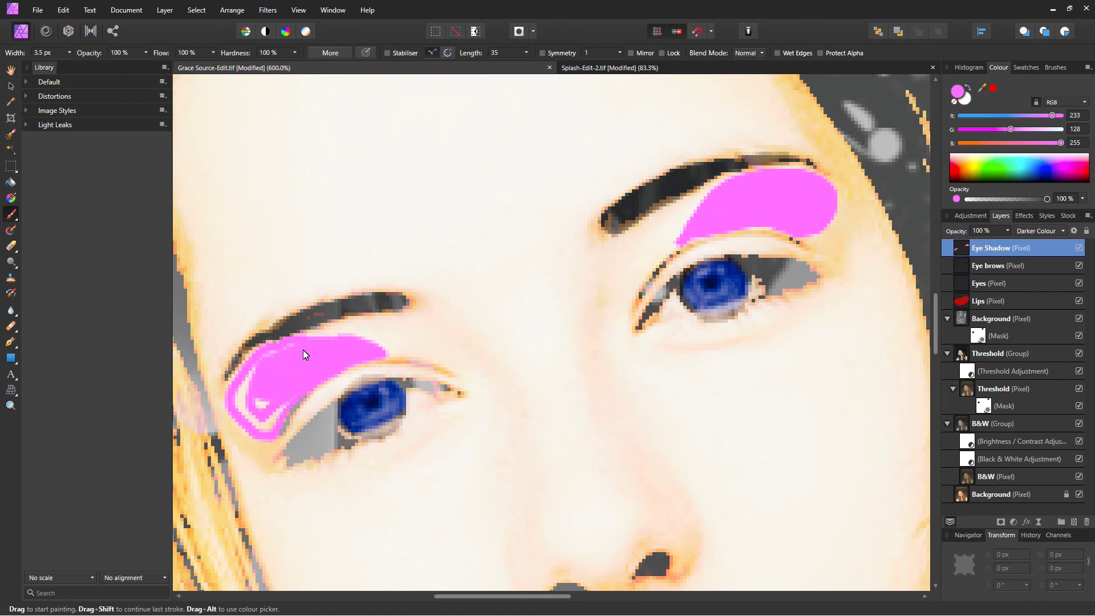
left_click_drag(247, 381, 238, 399)
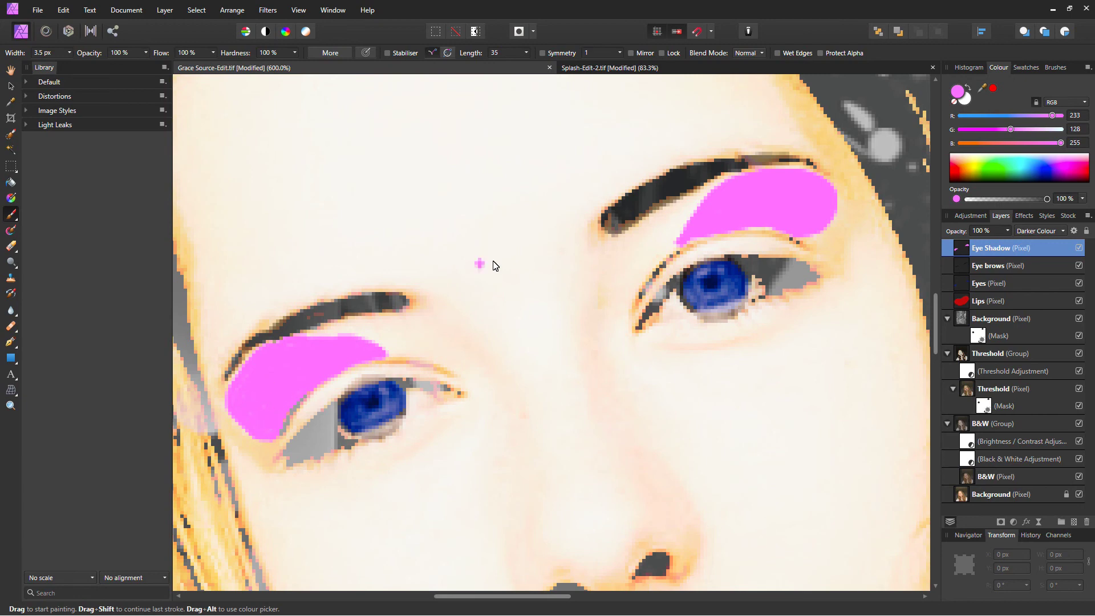
Lower the Eye Shadow layer's opacity to 90% and fit the whole portrait in view
left_click(1008, 231)
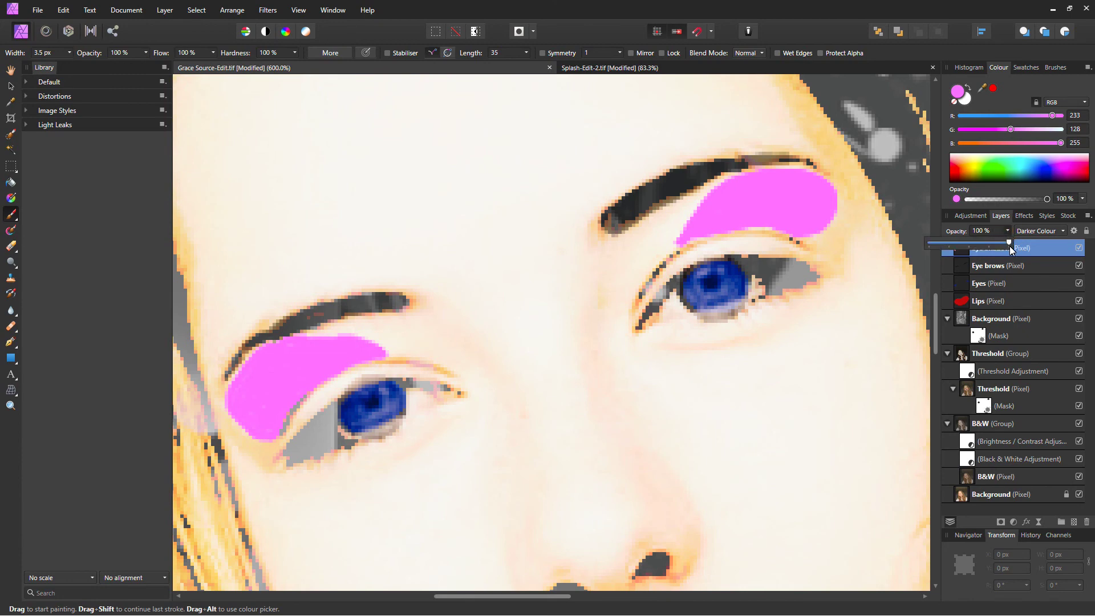
left_click_drag(1009, 243, 982, 247)
key("ctrl+0")
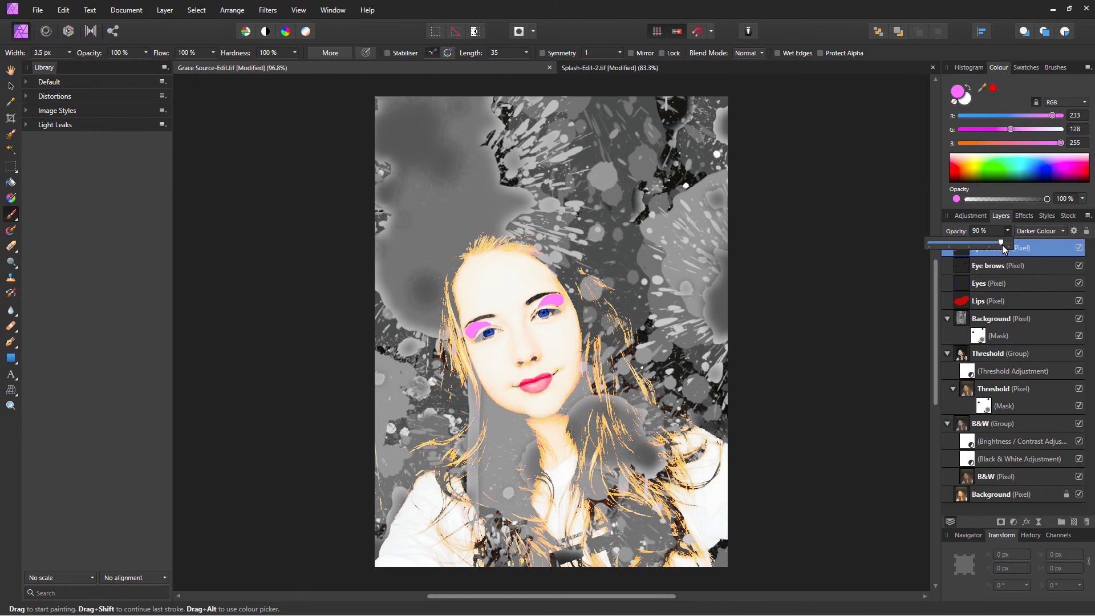
Try a 640 × 640 px square crop over the lower part of the portrait, and undo it
left_click(11, 118)
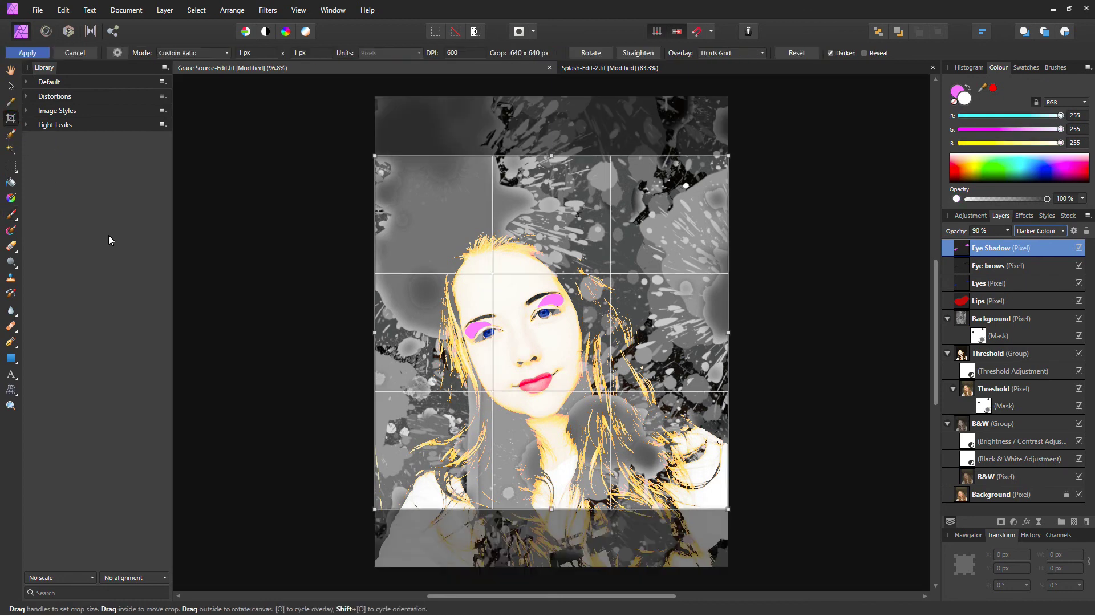
left_click_drag(540, 321, 540, 375)
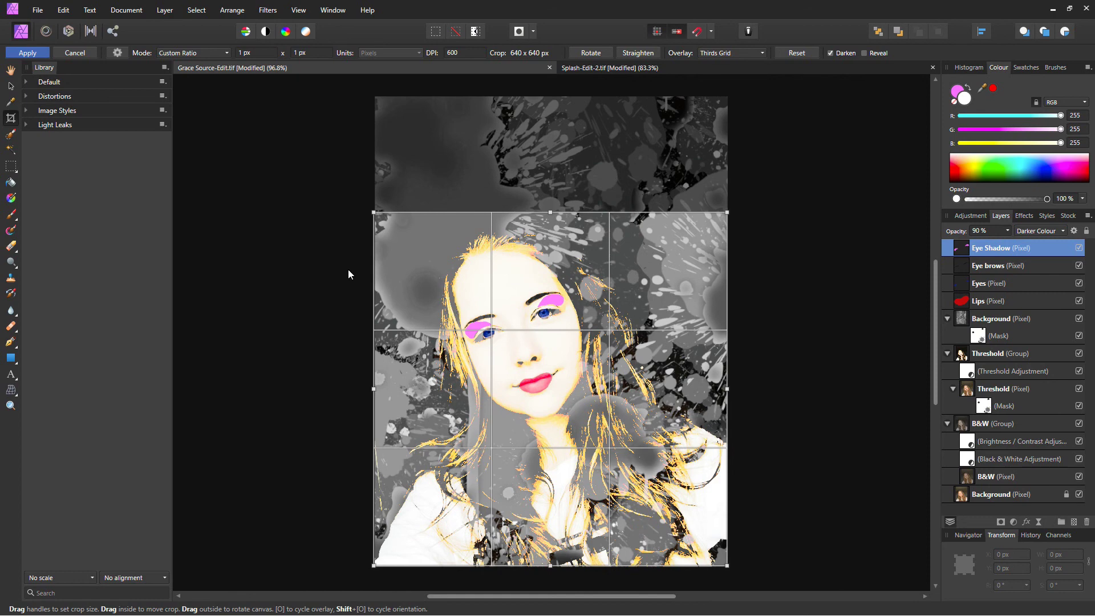
key("Return")
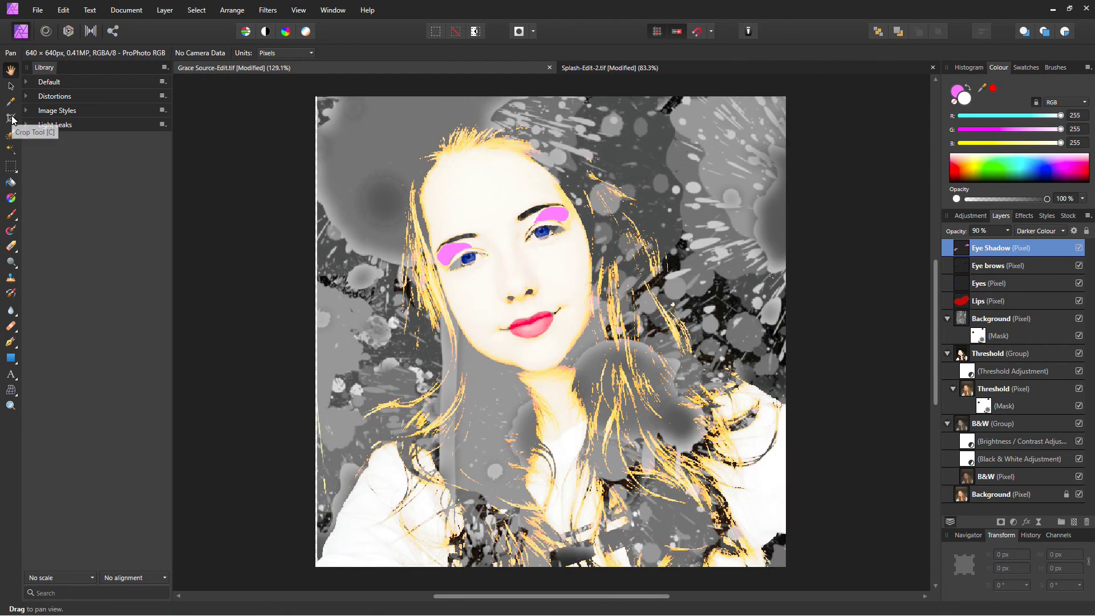
key("ctrl+z")
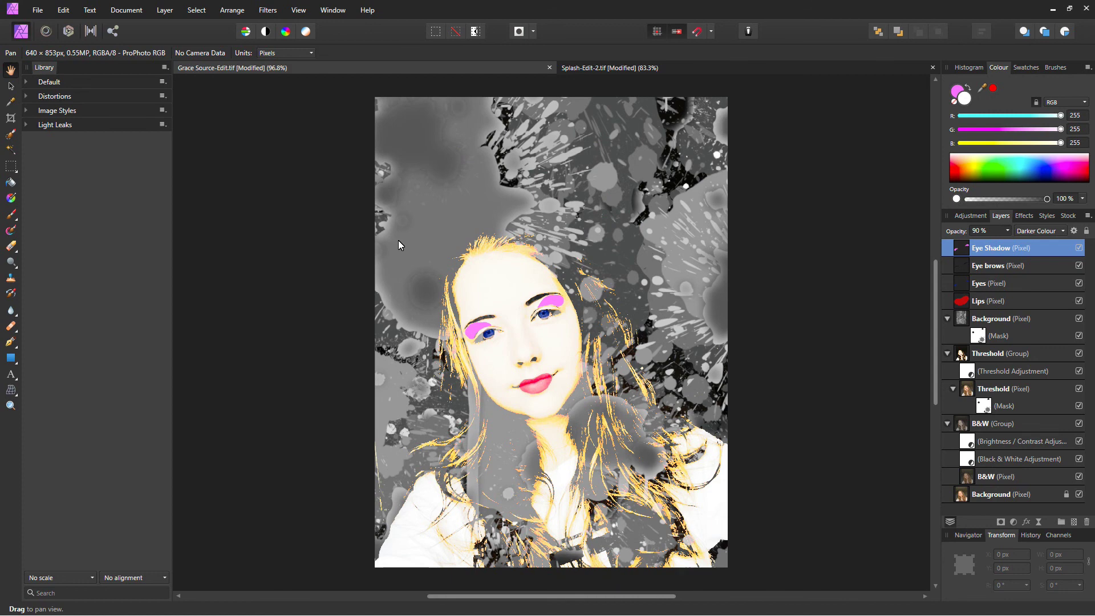
Crop the portrait to a 630 × 630 px square over its lower part, trimming slightly inside the side and lower edges
left_click(10, 118)
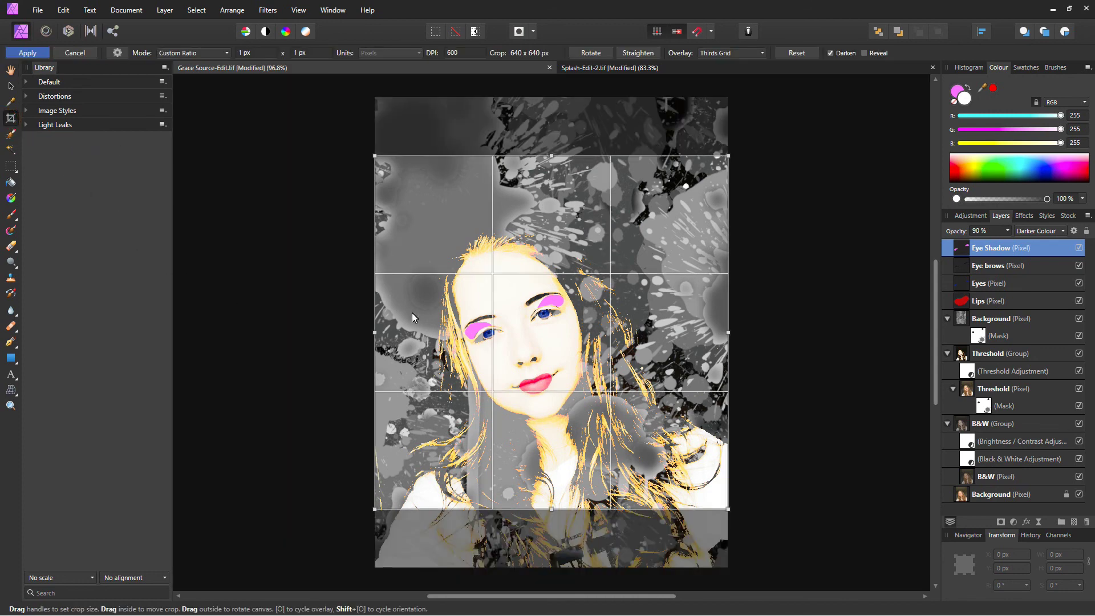
left_click(551, 338)
left_click_drag(554, 351, 553, 401)
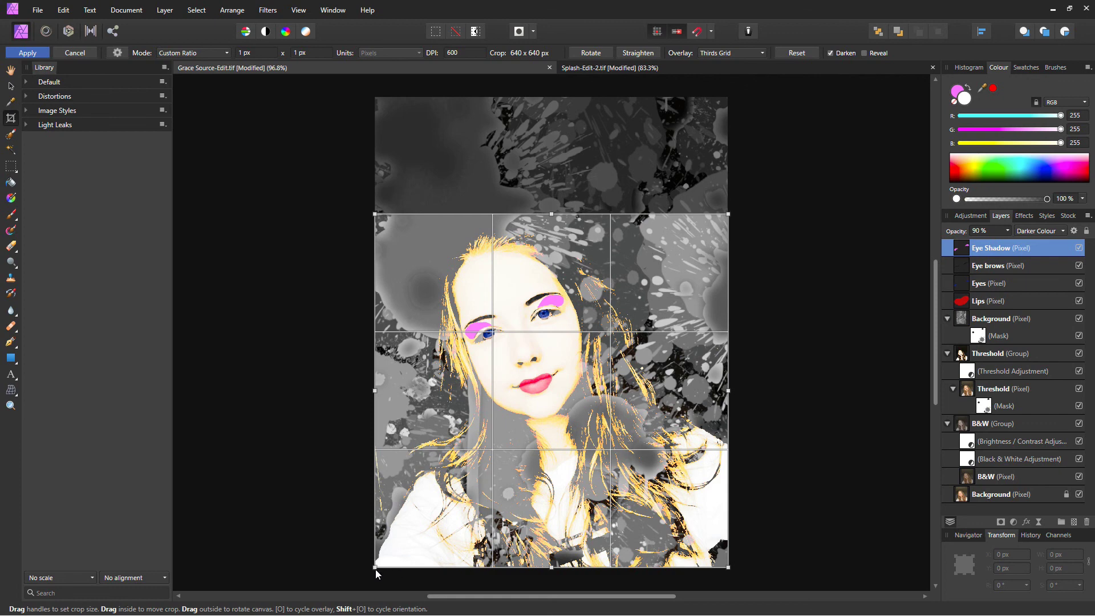
left_click_drag(375, 569, 379, 566)
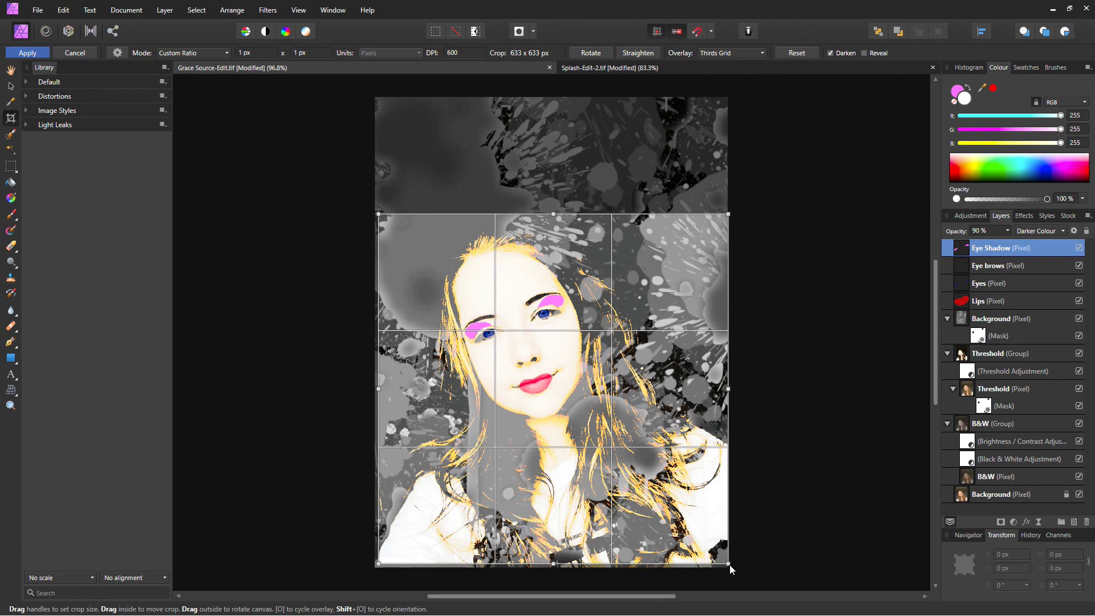
left_click_drag(730, 566, 727, 565)
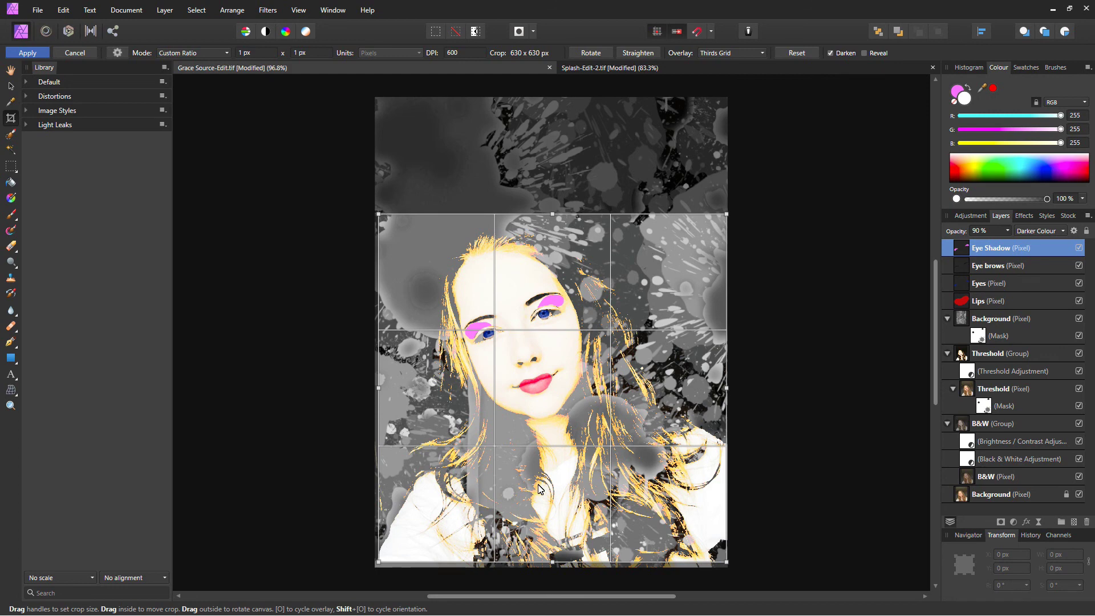
key("h")
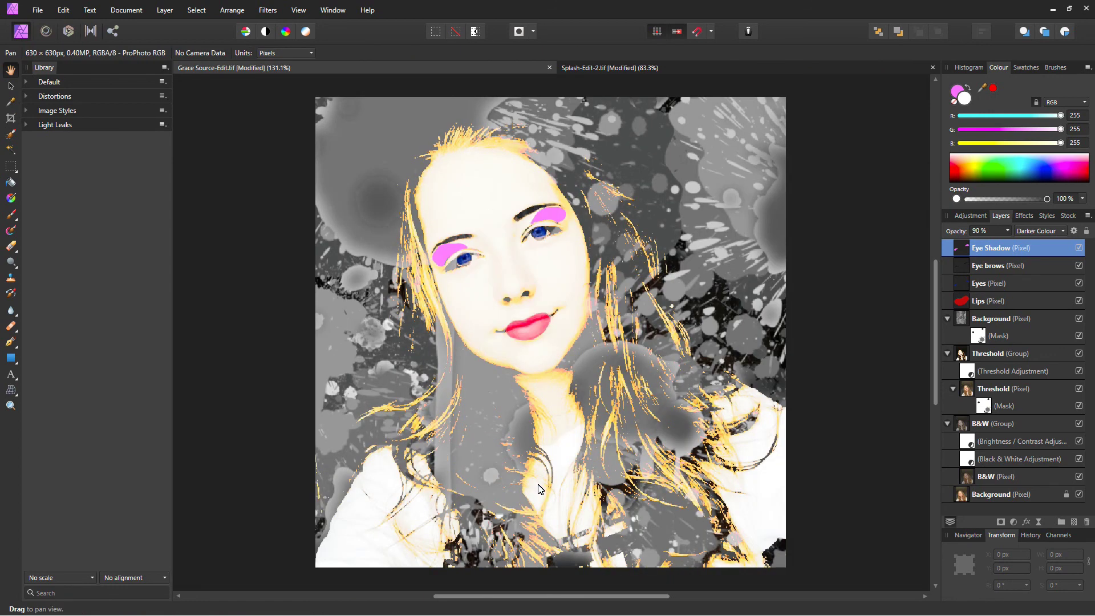